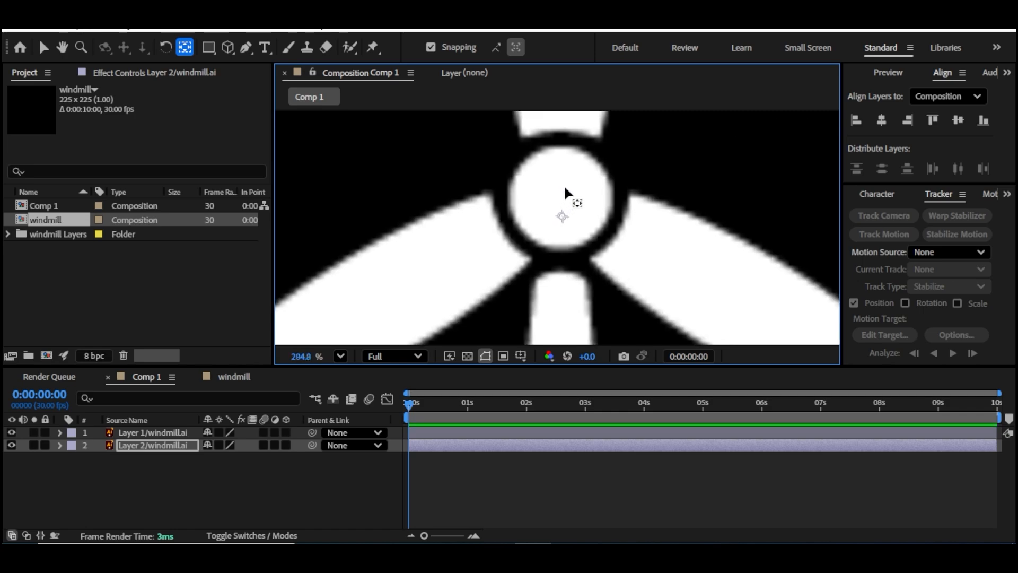
Centre the blades layer's anchor point on the windmill hub.
scroll(583, 233, "down", 7)
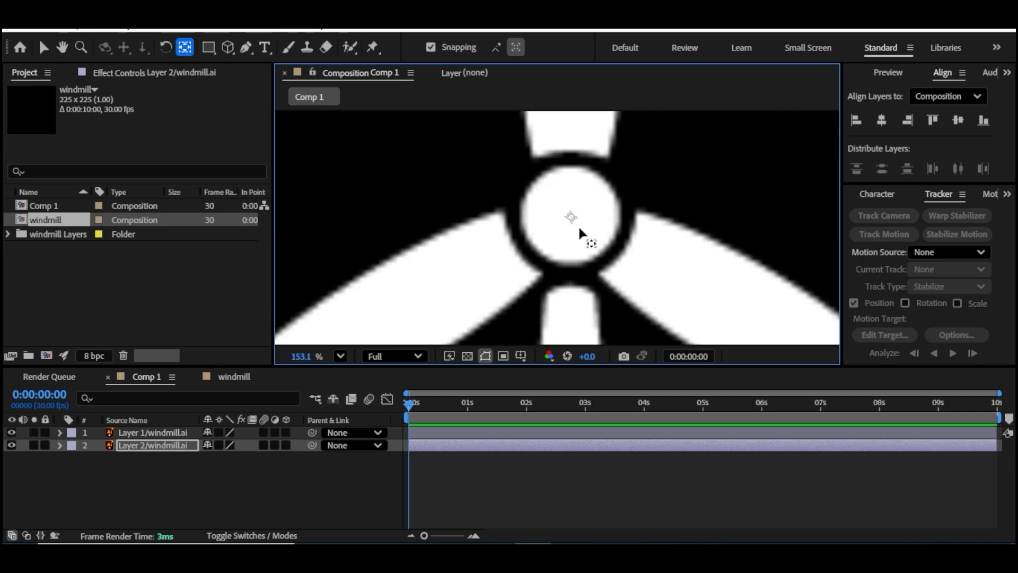
scroll(581, 257, "up", 2)
scroll(584, 252, "up", 2)
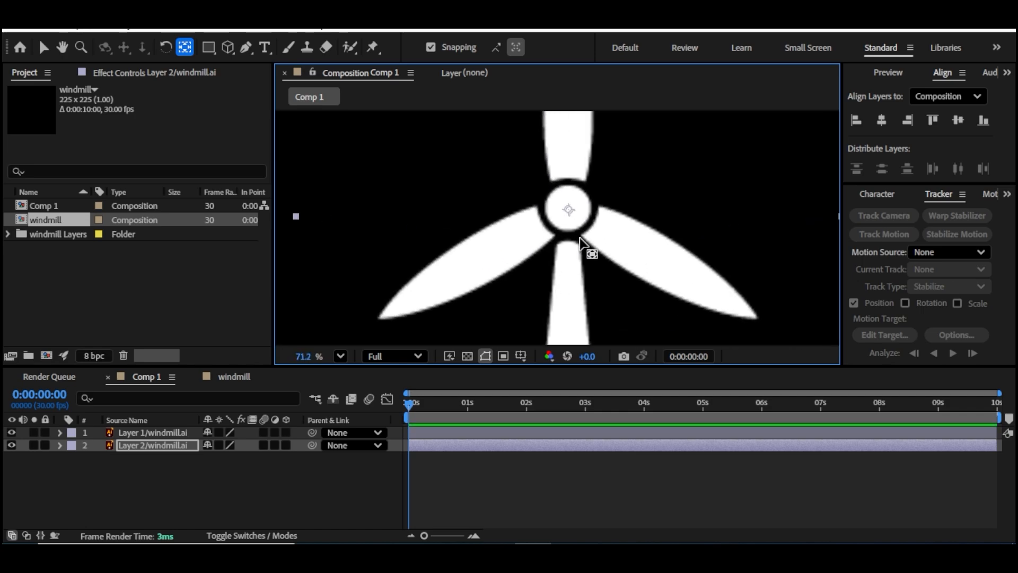
scroll(609, 201, "down", 5)
Add the expression time*40 to the Rotation property of Layer 2/windmill.ai.
left_click(137, 463)
left_click(142, 446)
key("r")
right_click(129, 459)
left_click(197, 382)
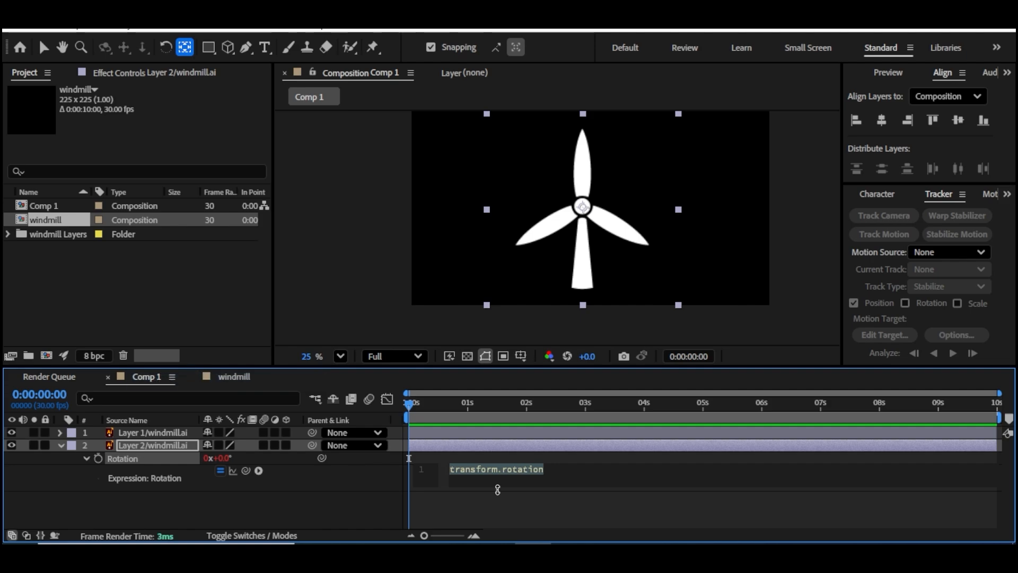
type("time*40")
key("KP_Enter")
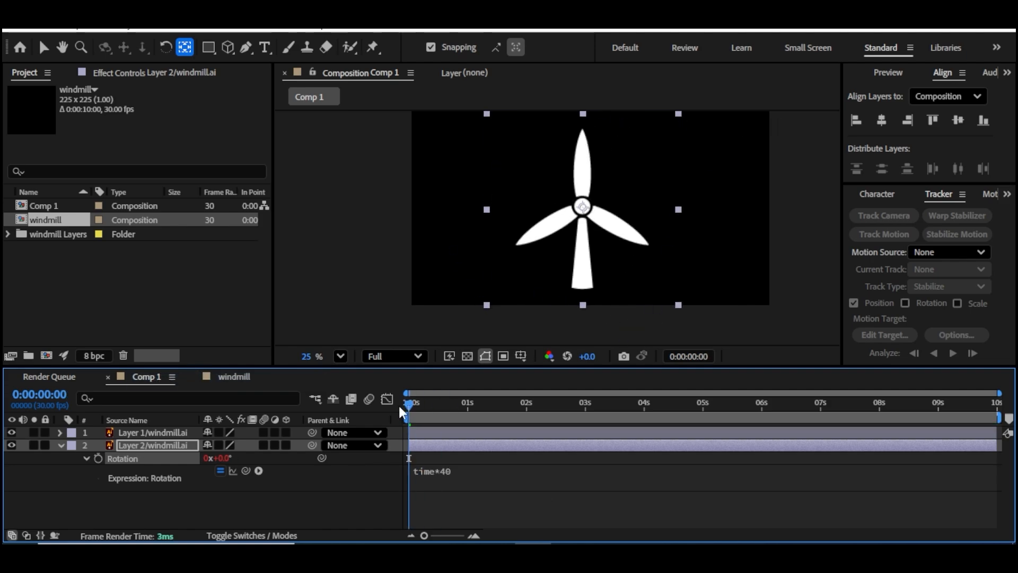
Preview the blade rotation and move Layer 2/windmill.ai above Layer 1/windmill.ai in the layer stack.
key("space")
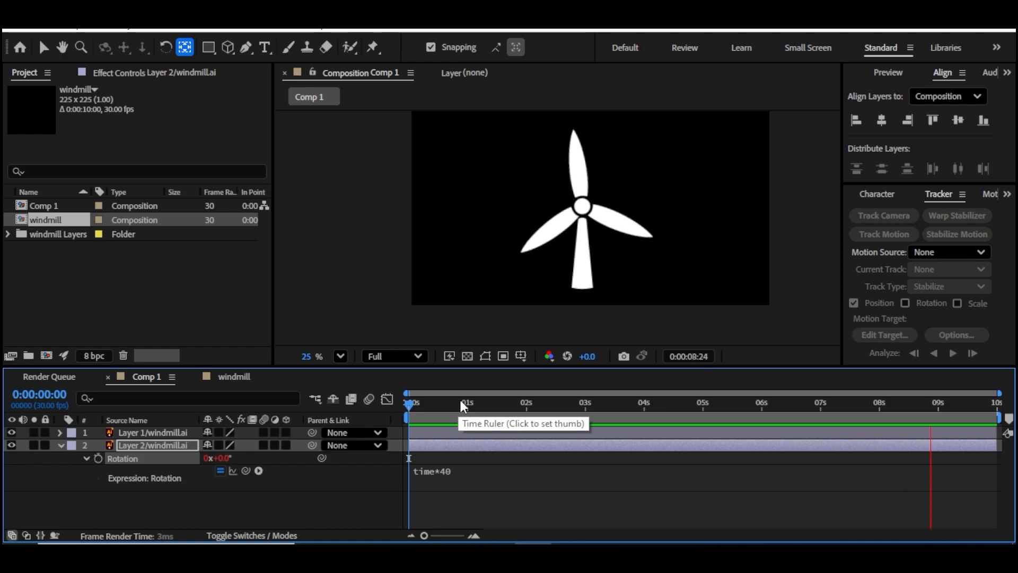
left_click(143, 445)
left_click_drag(143, 445, 140, 429)
Change the blades' Rotation expression to time*80 and preview the faster spin.
left_click(436, 459)
left_click(519, 457)
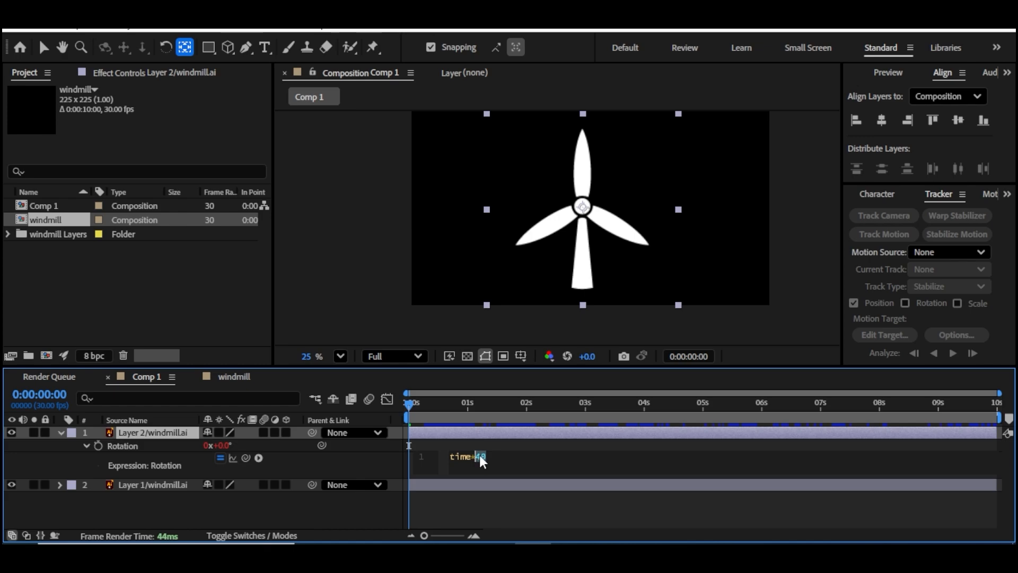
key("KP_Enter")
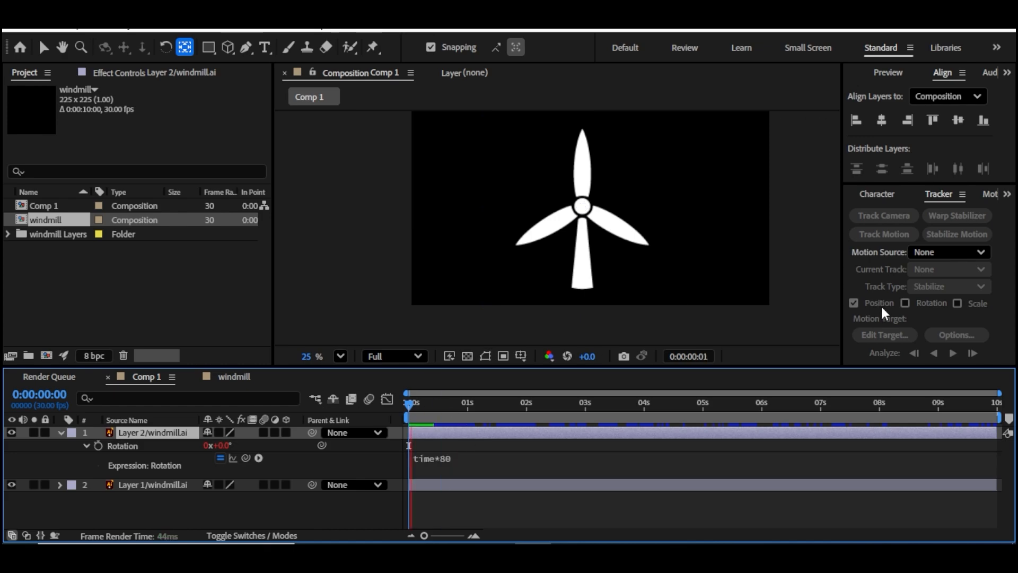
key("space")
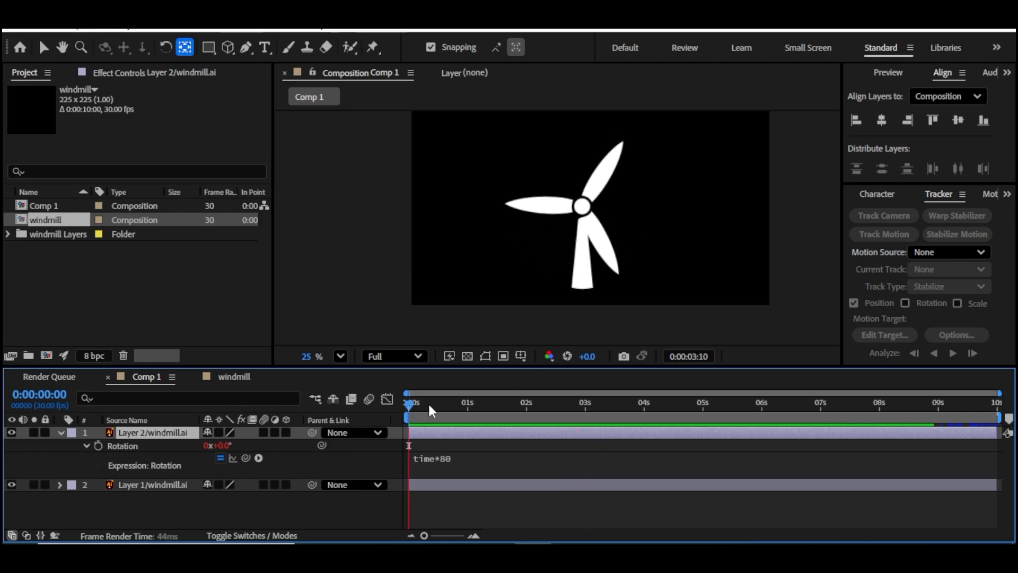
key("space")
Add a Drop Shadow layer style to Layer 2/windmill.ai, collapse its properties and preview the animation.
right_click(135, 434)
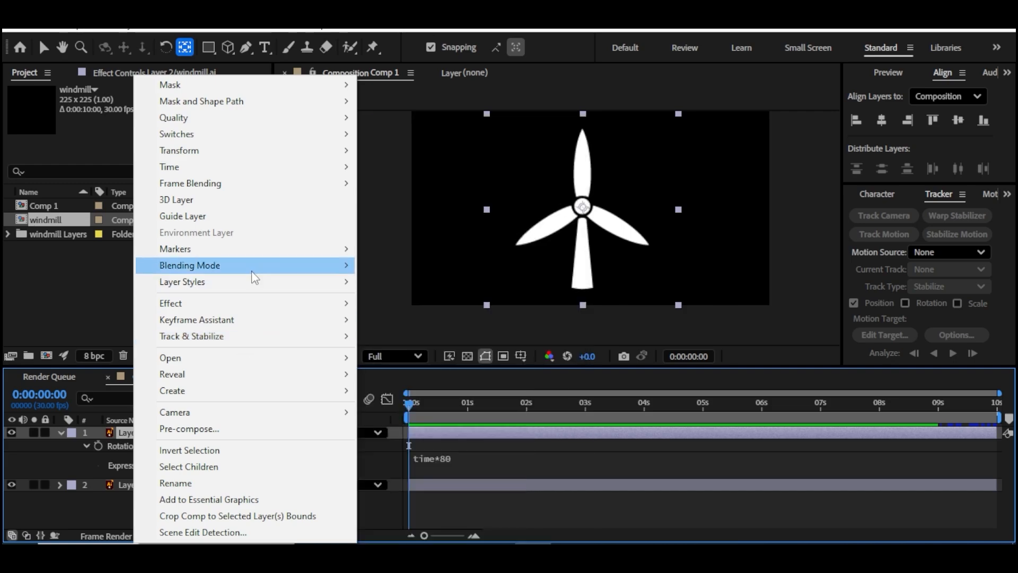
mouse_move(255, 281)
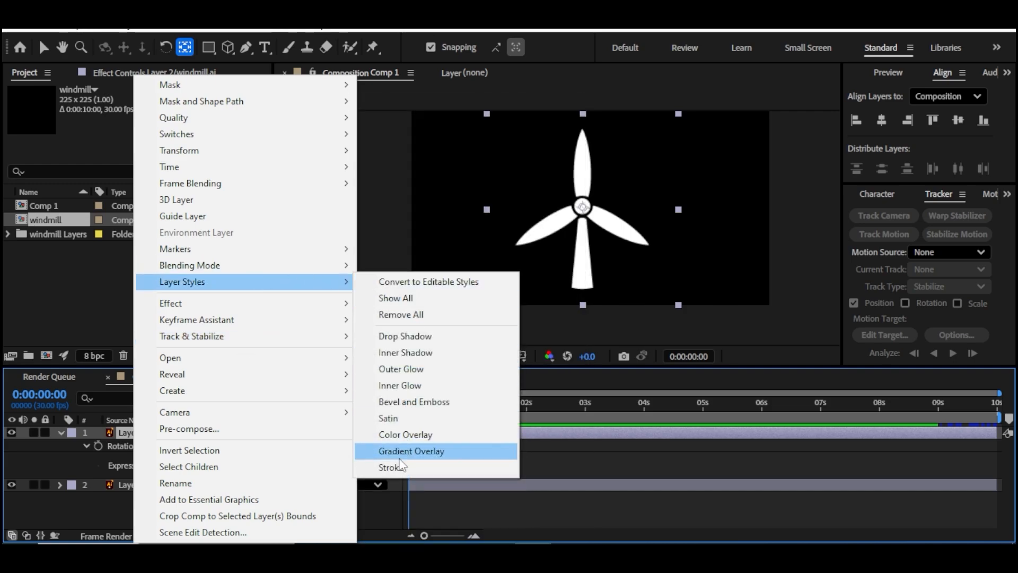
left_click(406, 337)
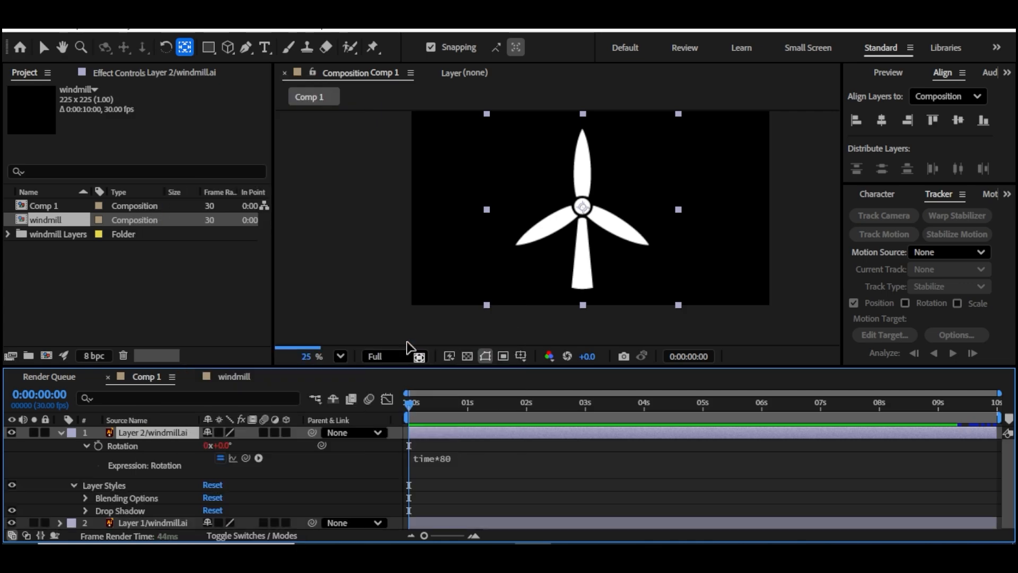
left_click(60, 433)
key("space")
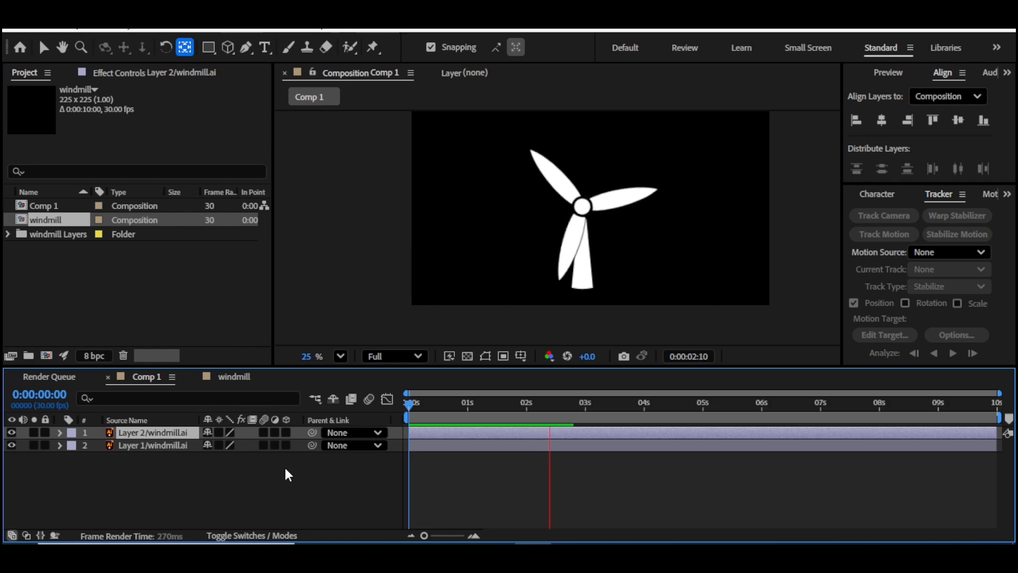
Enable motion blur for Layer 2/windmill.ai and preview the spinning blades.
left_click(263, 433)
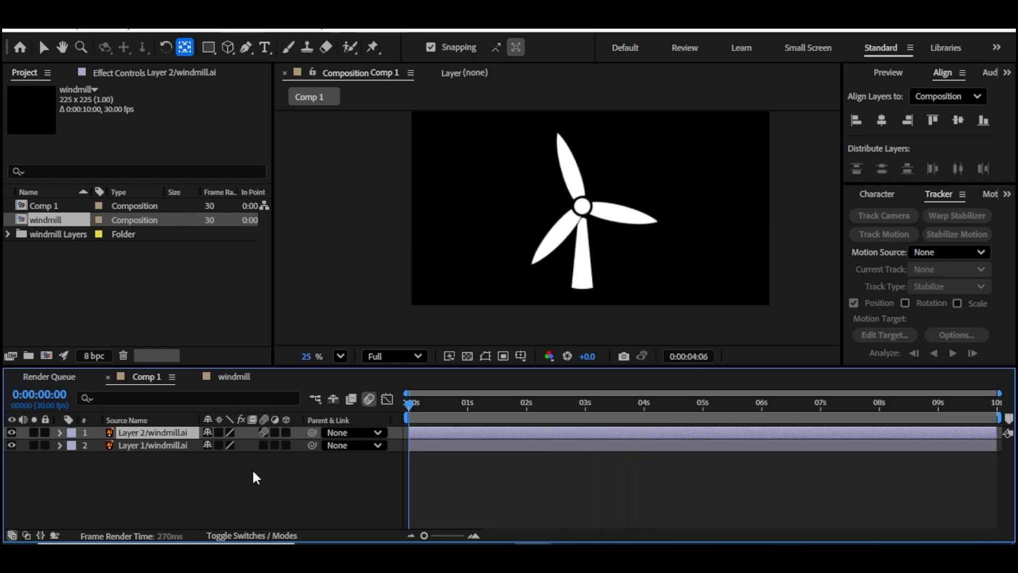
key("space")
key("space")
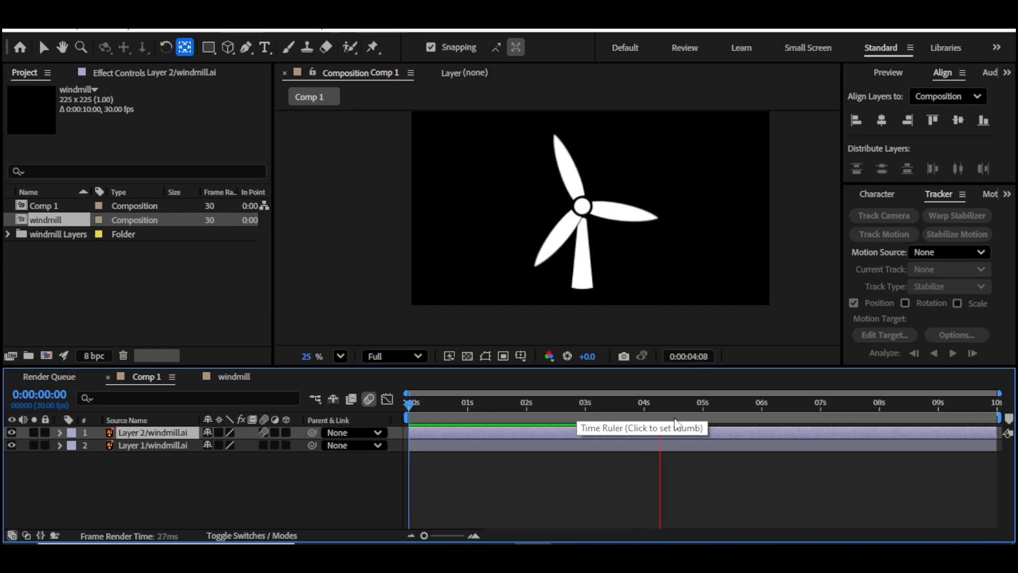
key("space")
Shorten the work area to end at about 4 seconds and preview it from the start.
left_click_drag(995, 419, 648, 419)
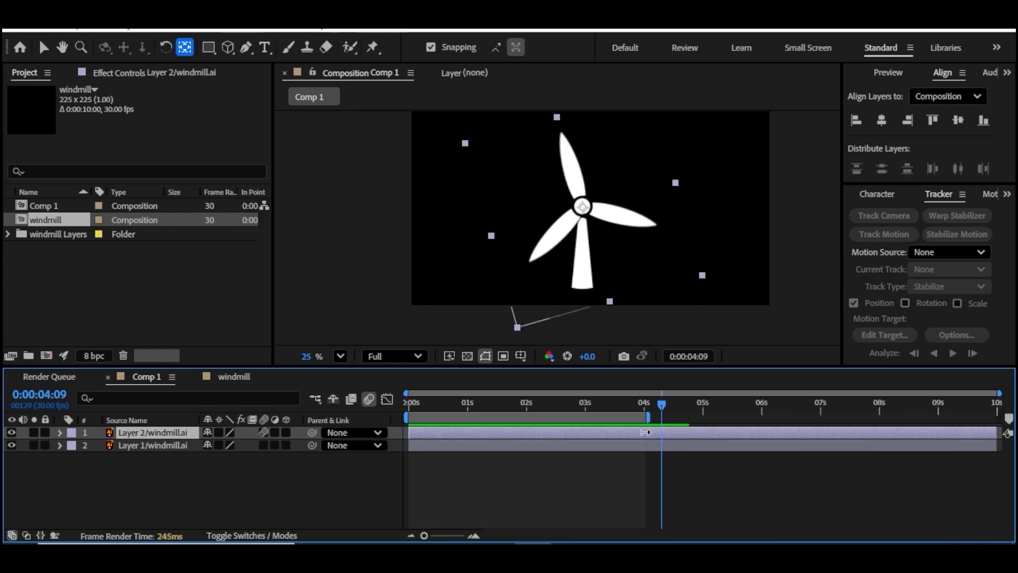
key("Home")
key("space")
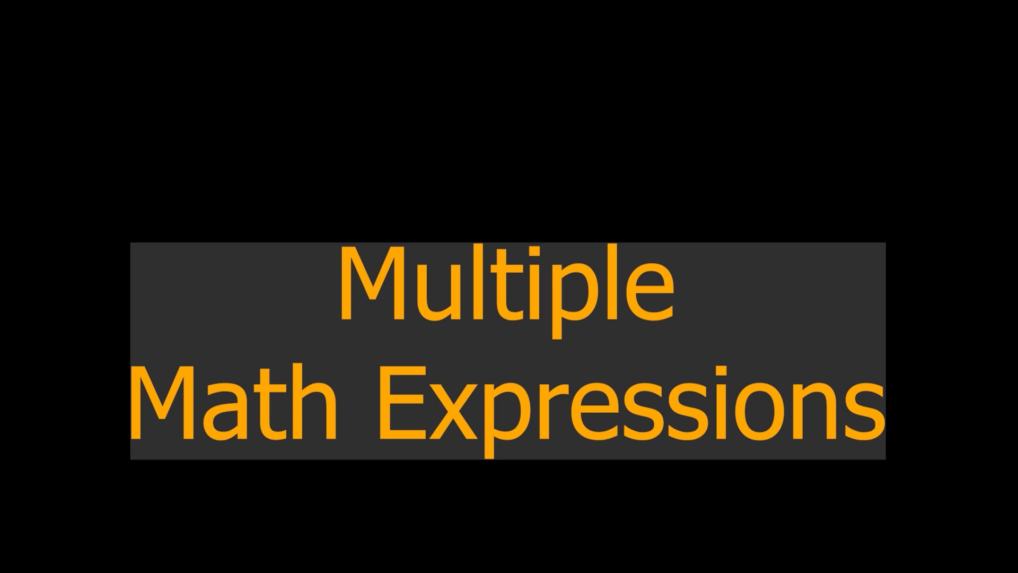
left_click(29, 34)
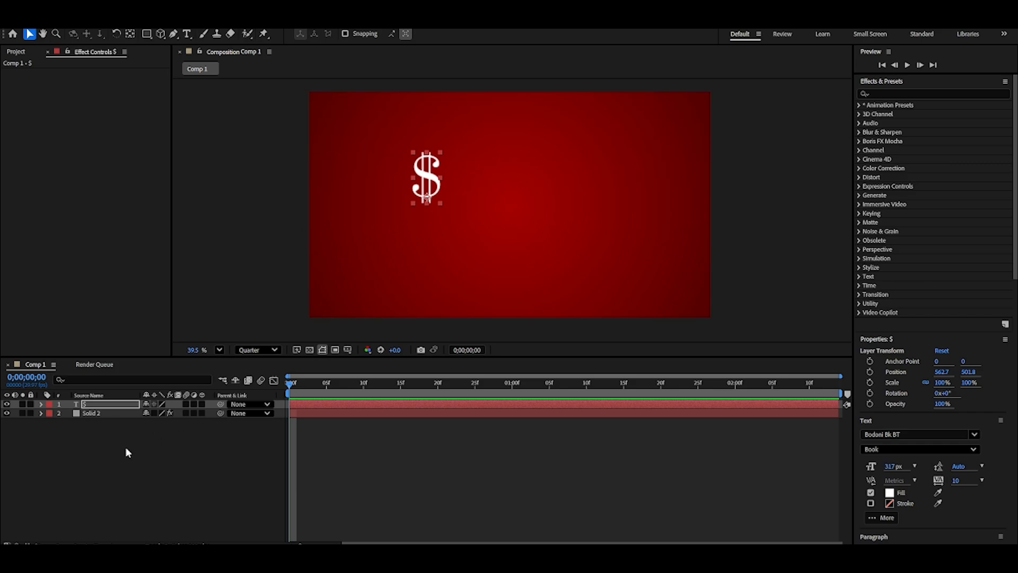
left_click(125, 453)
left_click(106, 403)
left_click(106, 431)
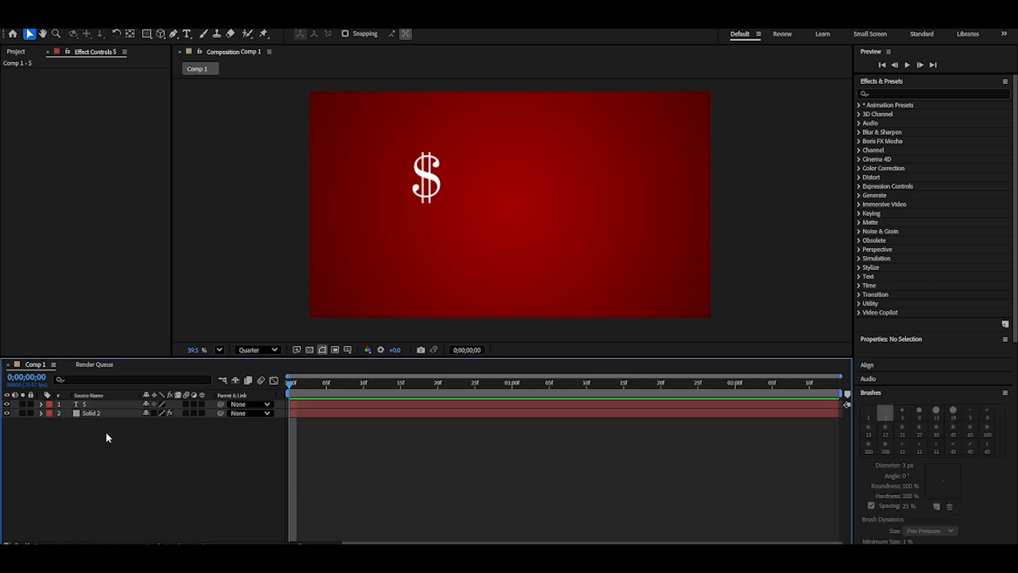
Duplicate the $ text layer and place the copy immediately to the right of the original.
left_click(103, 405)
key("ctrl+d")
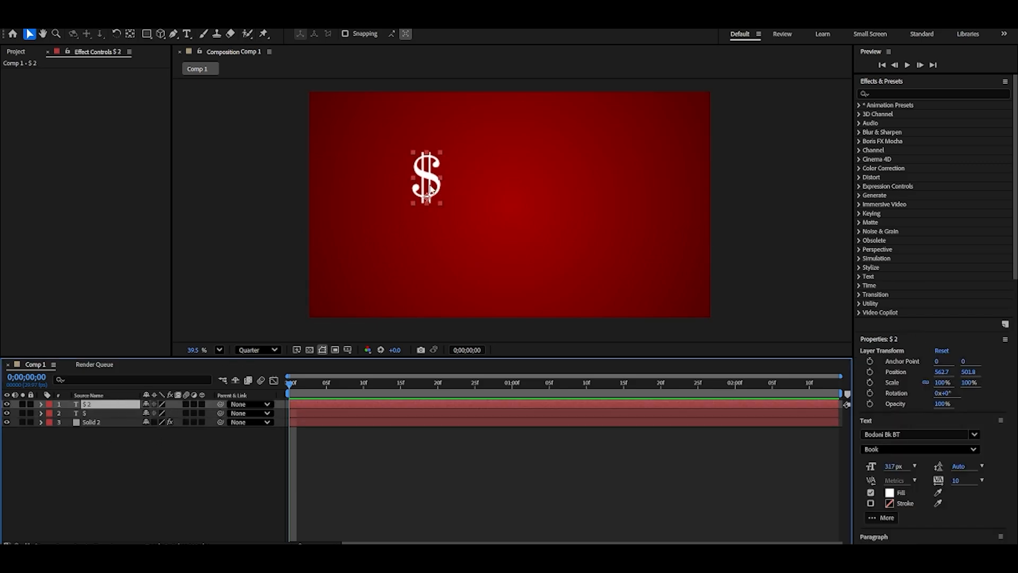
left_click_drag(438, 183, 470, 183)
Replace the duplicated text with 1000 and move it so it sits directly after the dollar sign.
double_click(463, 179)
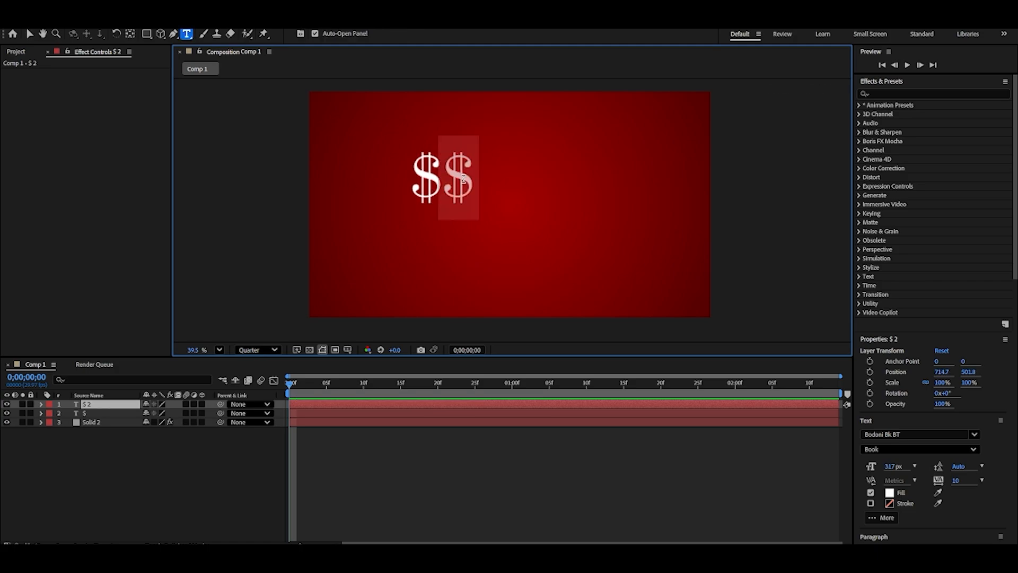
type("1000")
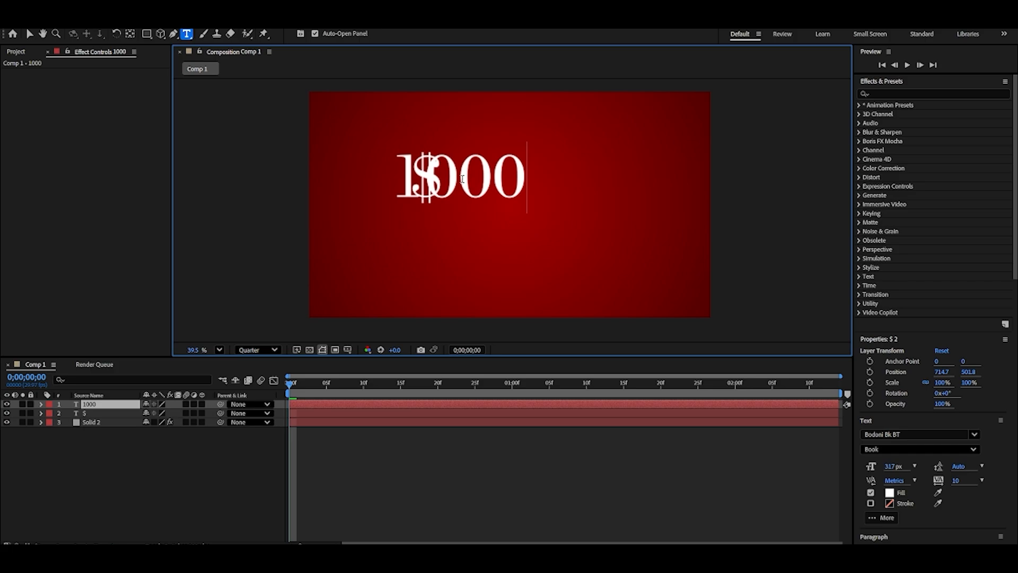
left_click(29, 34)
left_click_drag(479, 185, 529, 185)
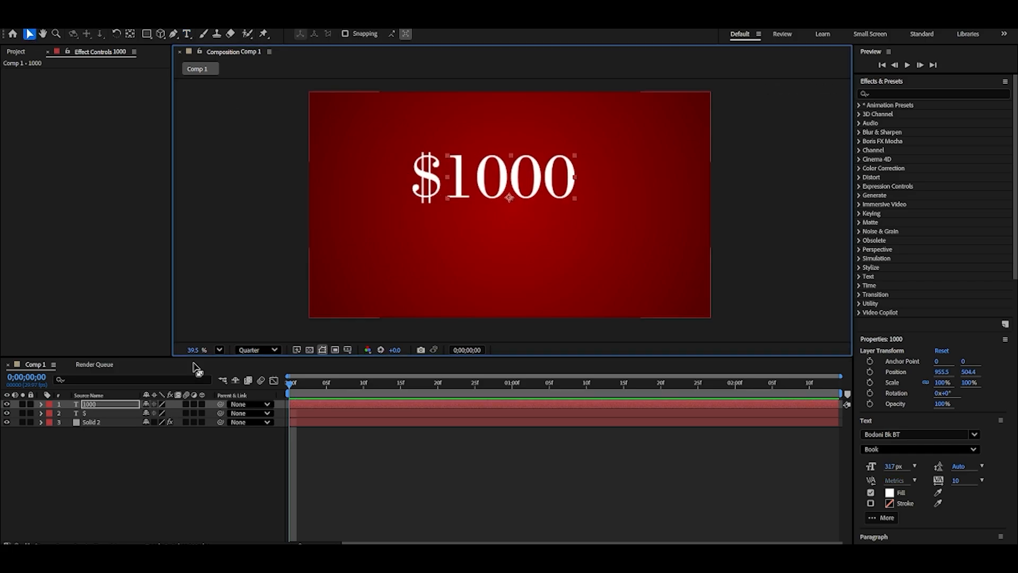
Move the $ and 1000 text layers together to the centre of the composition.
left_click(105, 415, "shift")
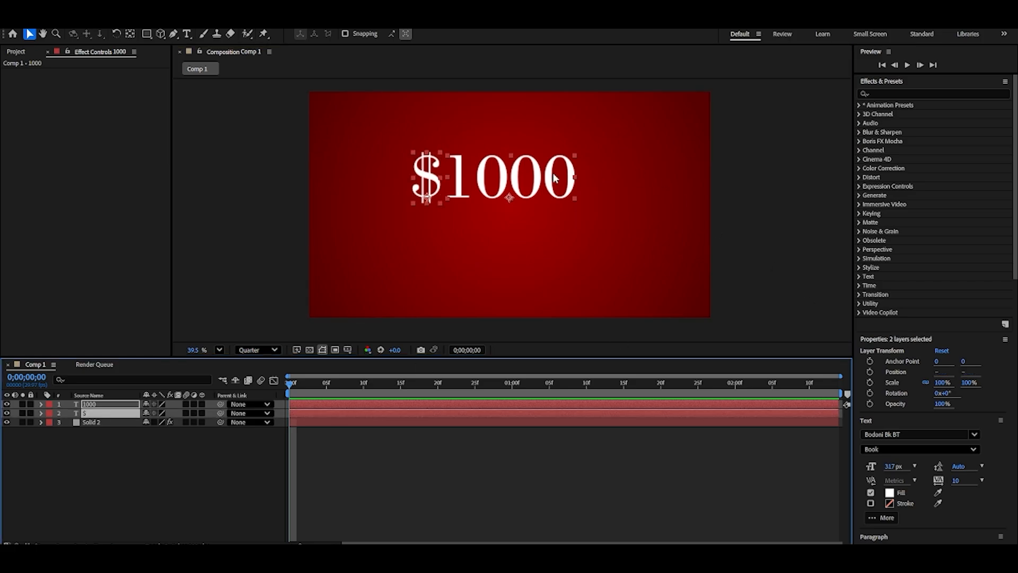
left_click_drag(539, 186, 553, 213)
left_click(99, 428)
left_click(101, 414)
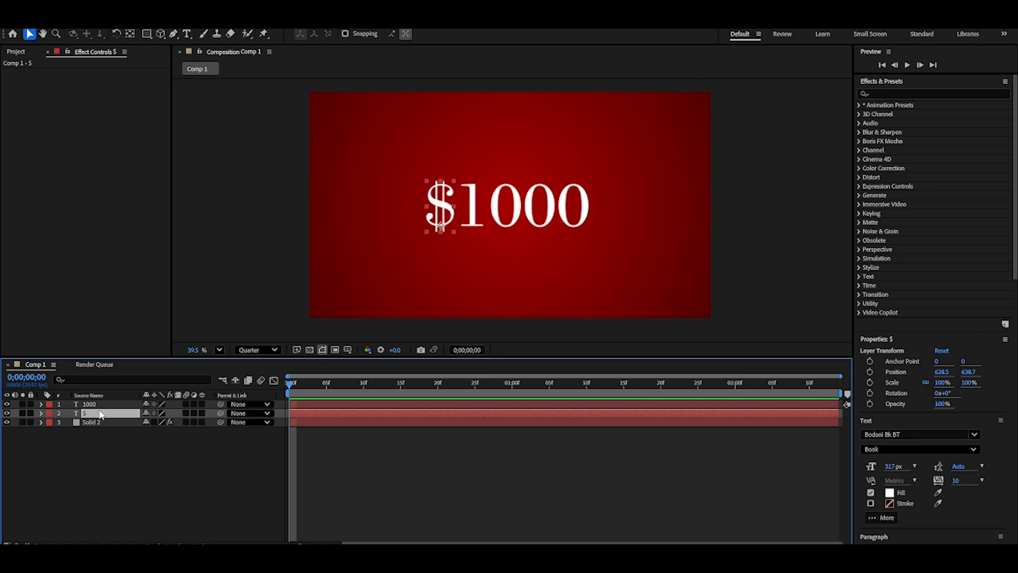
right_click(100, 414)
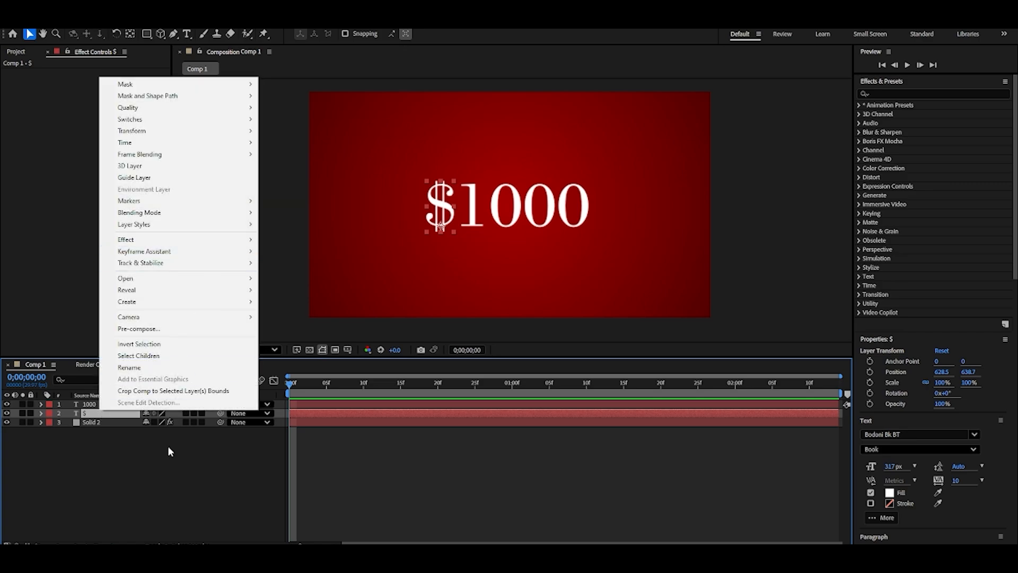
left_click(121, 431)
right_click(115, 405)
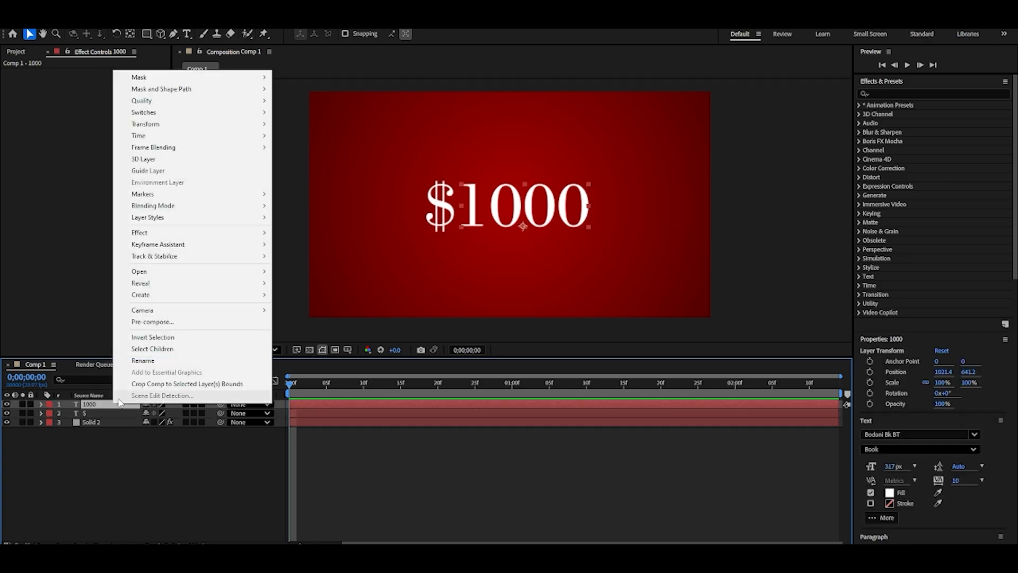
left_click(568, 220)
Center the 1000 text layer's anchor point in its layer content.
right_click(568, 220)
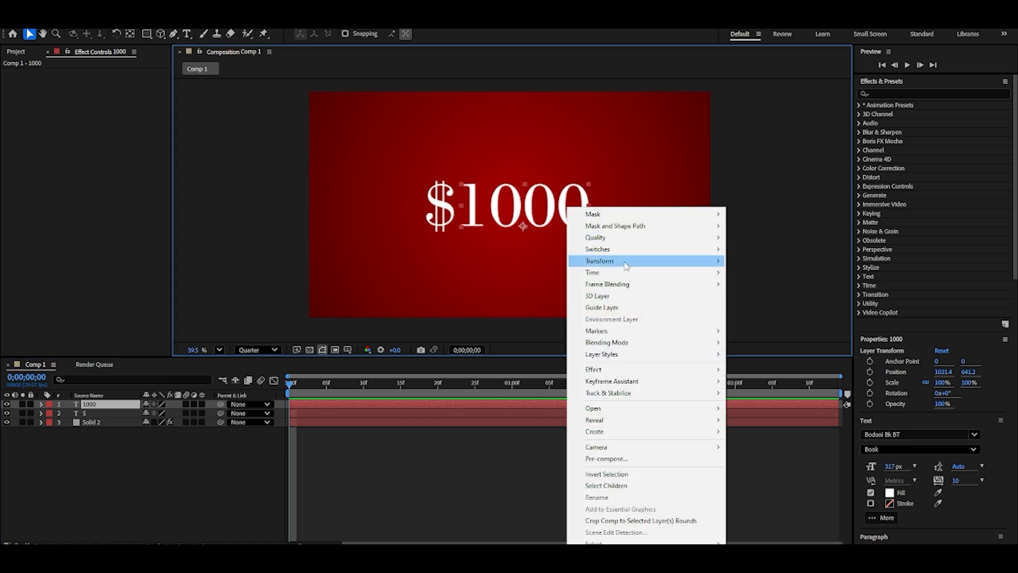
mouse_move(639, 261)
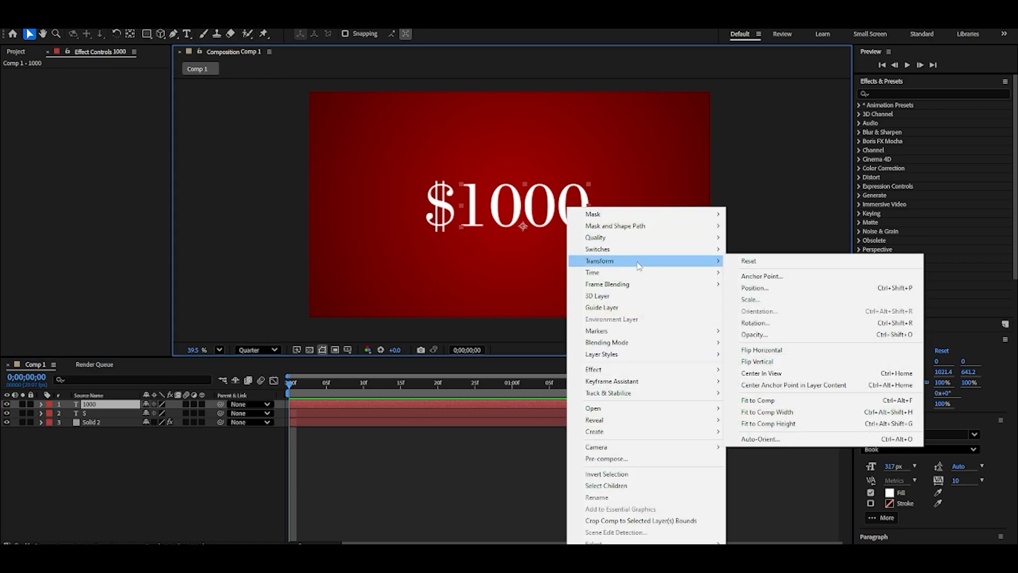
left_click(780, 385)
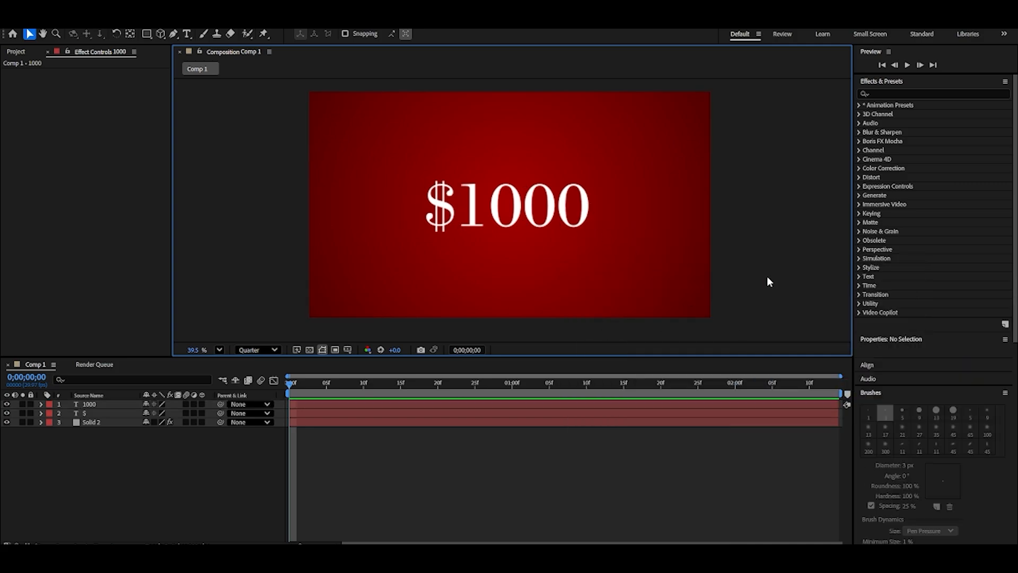
Centre-align the 1000 text's paragraph and set its font style to Book.
scroll(896, 352, "down", 4)
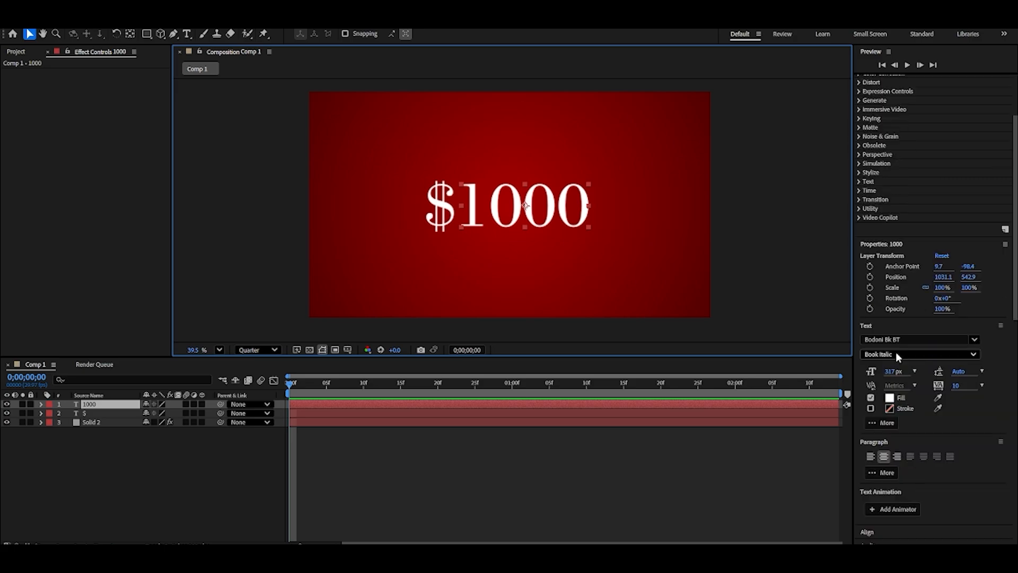
left_click(889, 456)
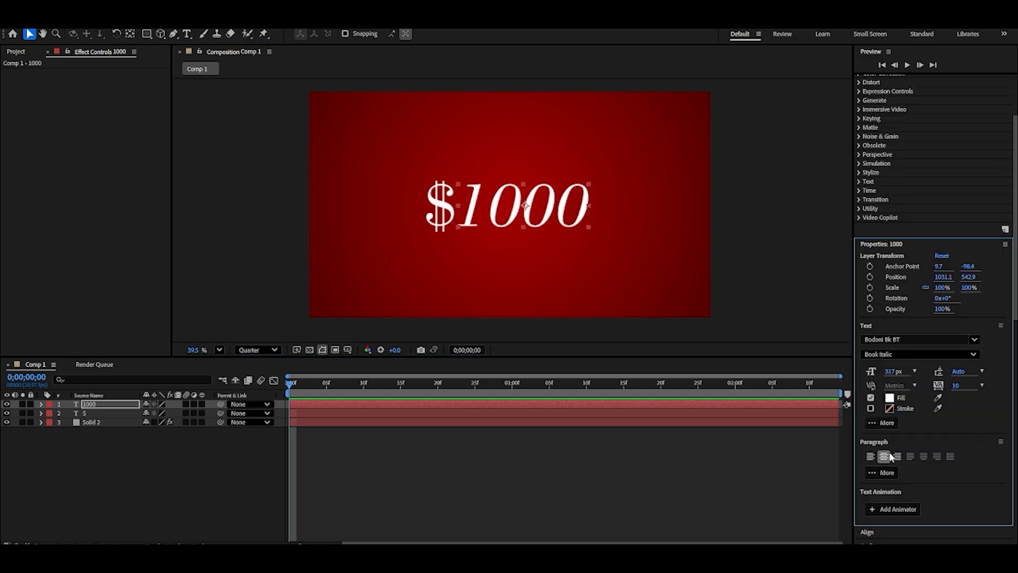
left_click(912, 339)
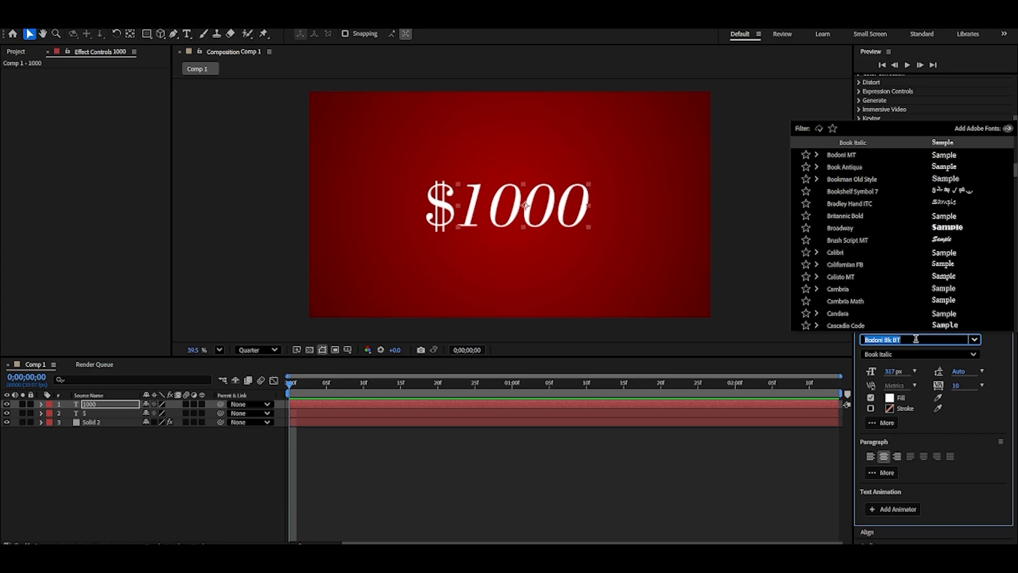
left_click(919, 353)
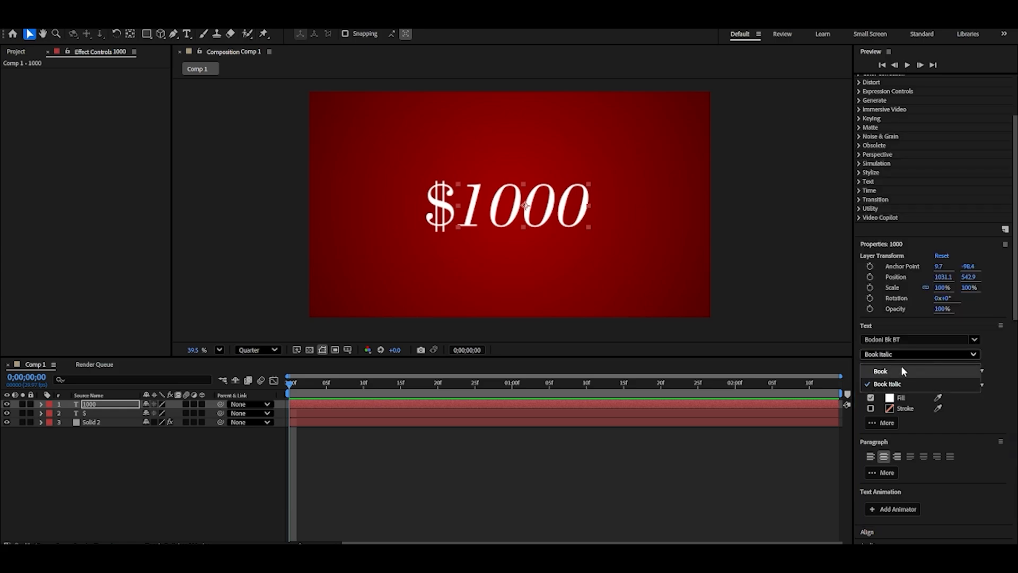
left_click(899, 367)
left_click(759, 252)
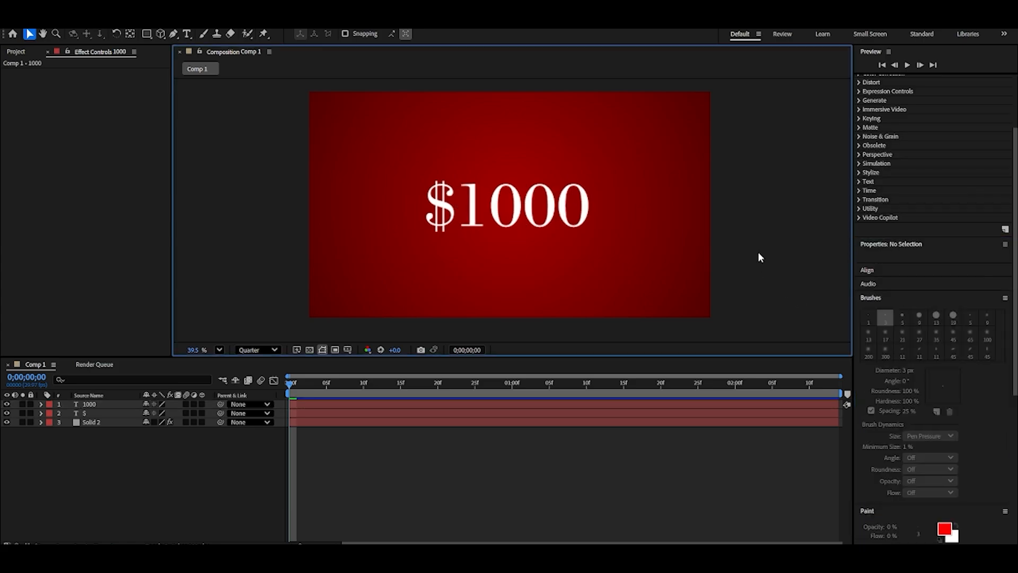
Find the Slider Control effect with the search term slider and apply it to the 1000 text layer.
left_click(532, 216)
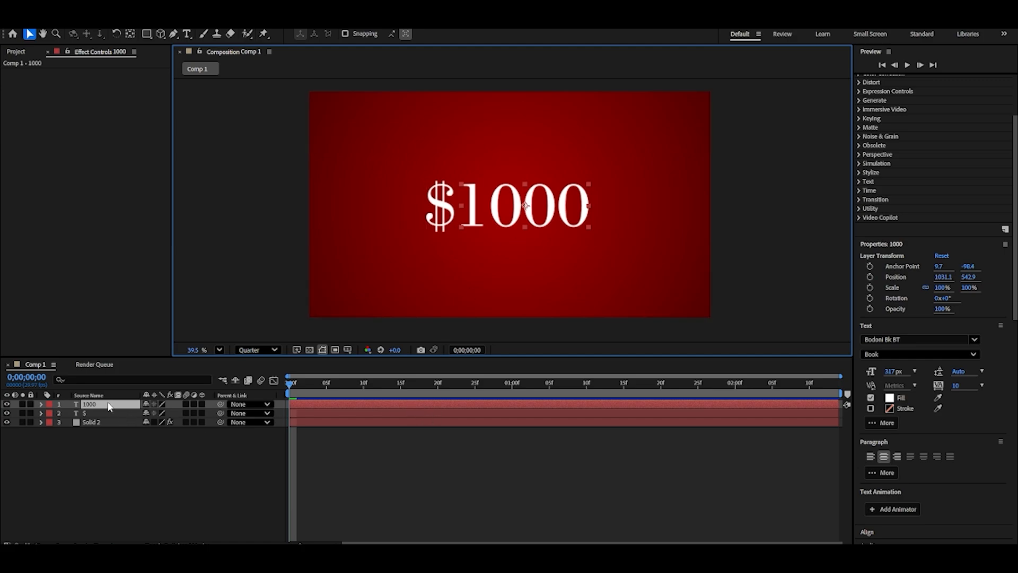
scroll(920, 262, "down", 5)
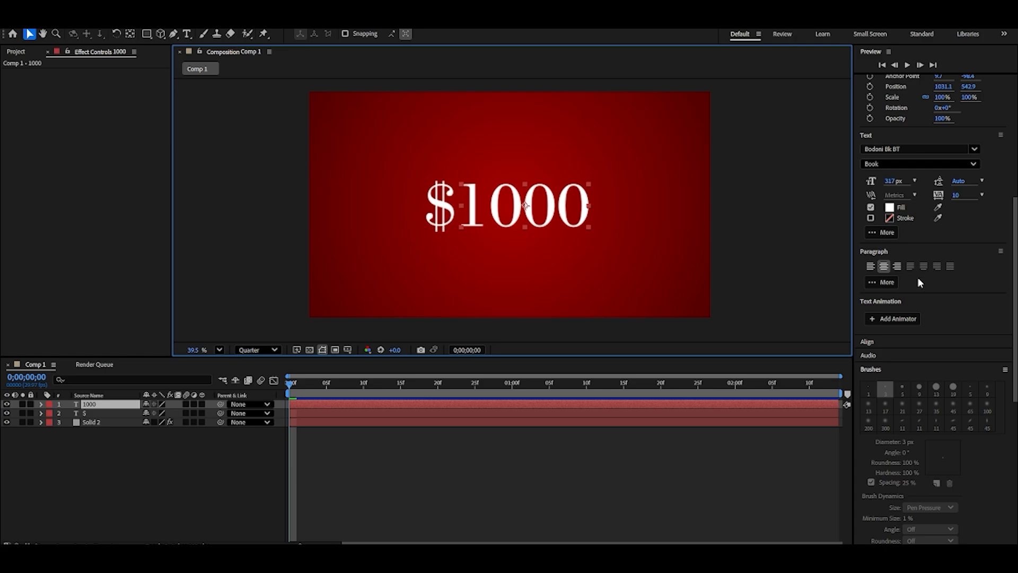
scroll(918, 278, "up", 8)
left_click(907, 93)
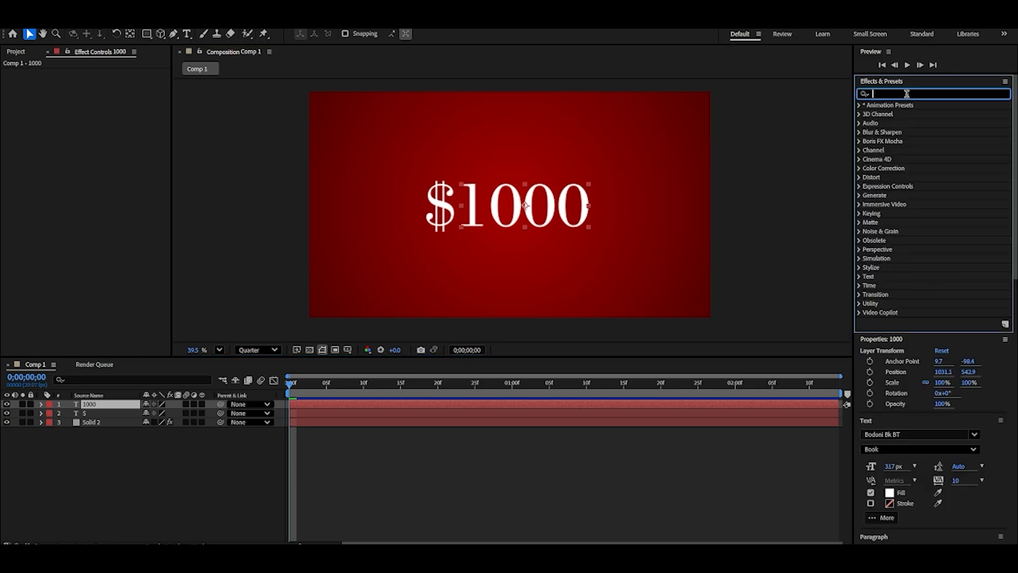
type("slider")
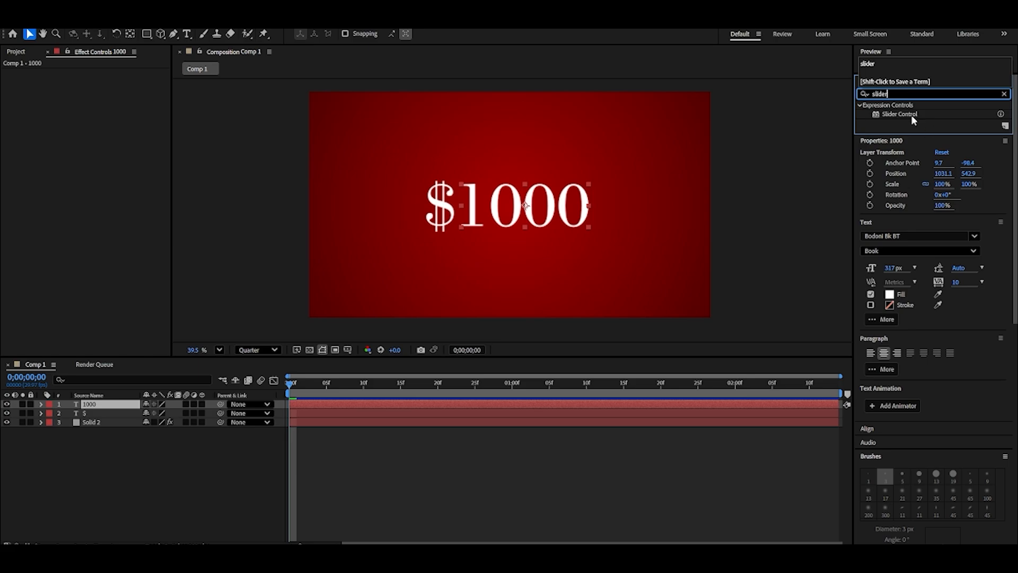
left_click(916, 115)
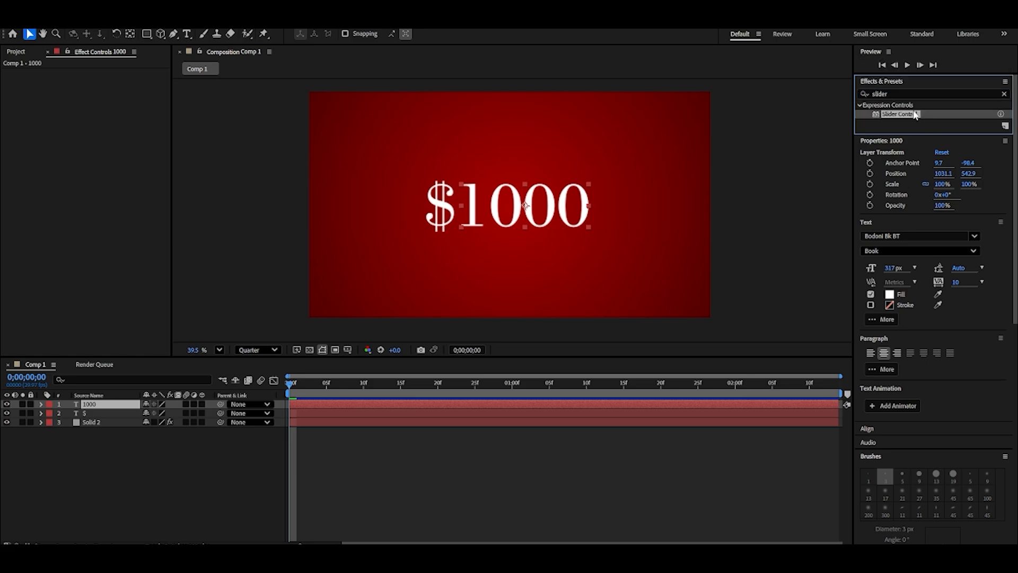
left_click_drag(916, 115, 101, 405)
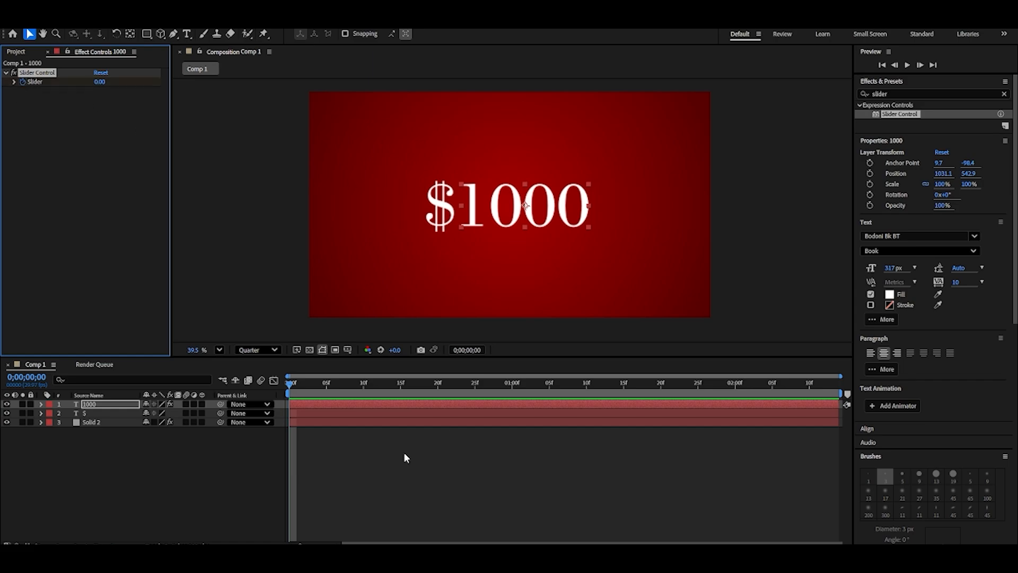
Animate the 1000 layer's slider from 0 at the first frame to 1000 at 0;00;01;15.
left_click_drag(291, 387, 624, 392)
left_click(100, 82)
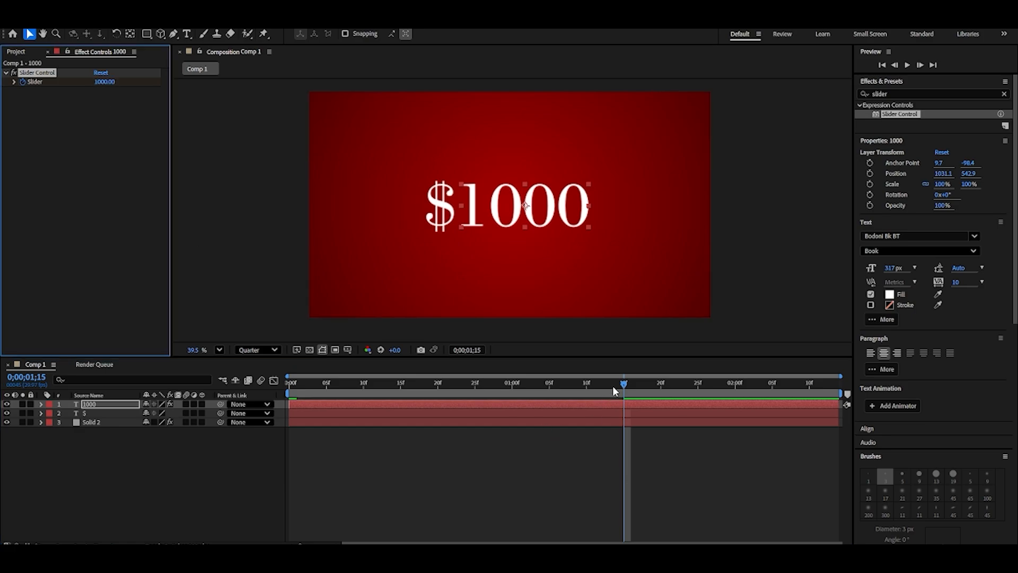
Give the 1000 layer's Source Text the expression Math.round(effect("Slider Control")("Slider")), linking the slider with the pick whip.
left_click(43, 407)
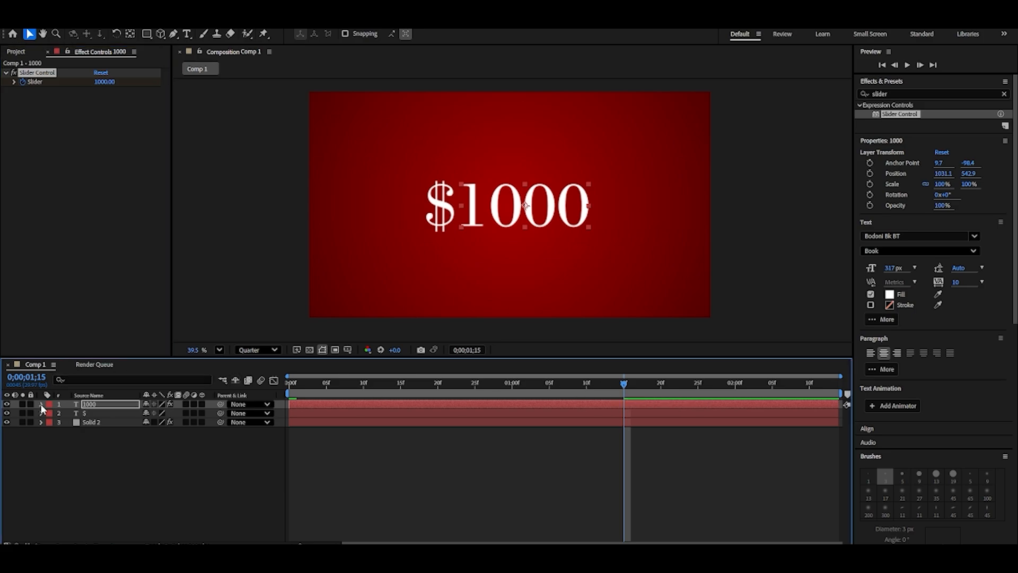
left_click(41, 405)
left_click(51, 414)
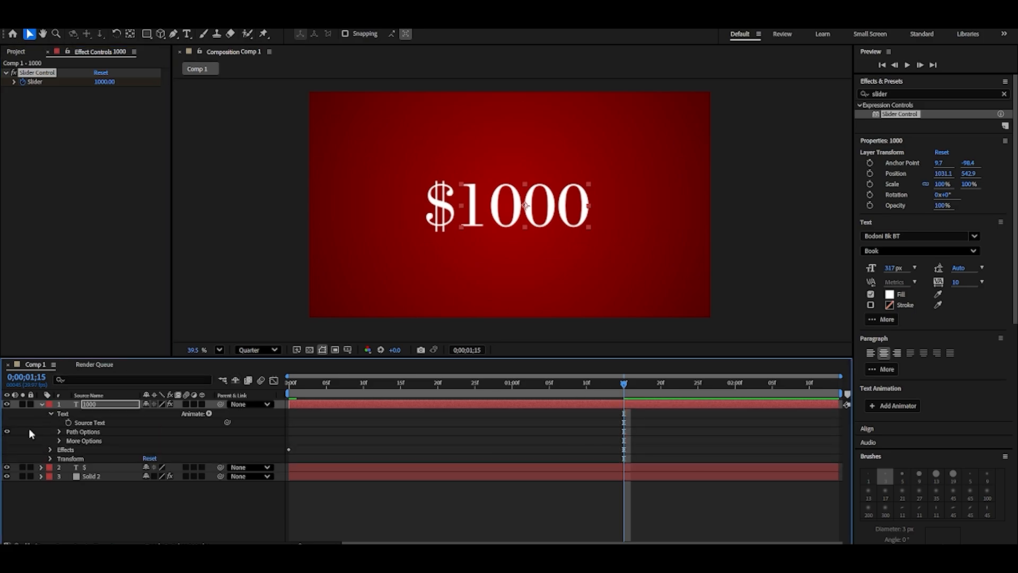
left_click(88, 424)
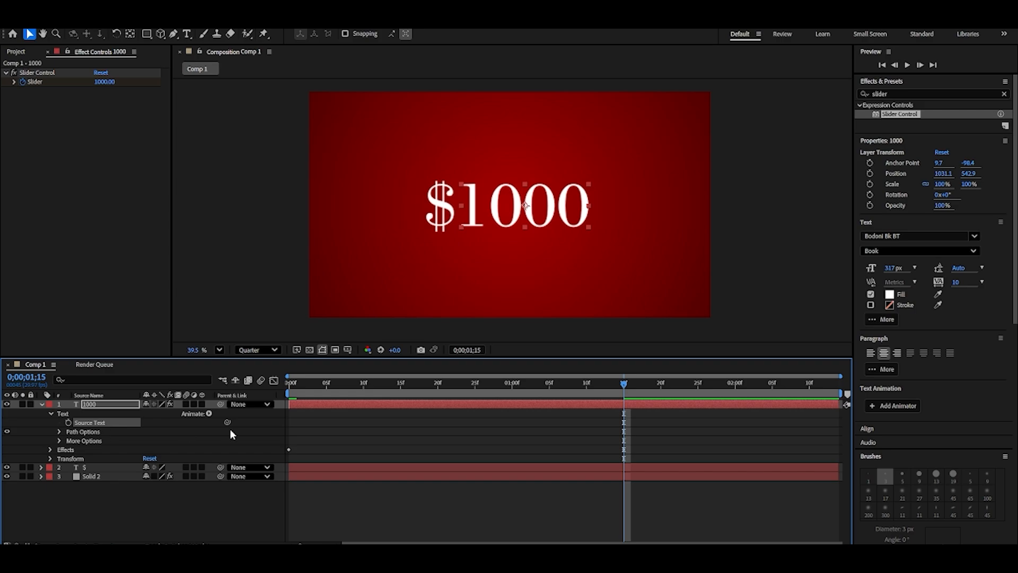
right_click(109, 423)
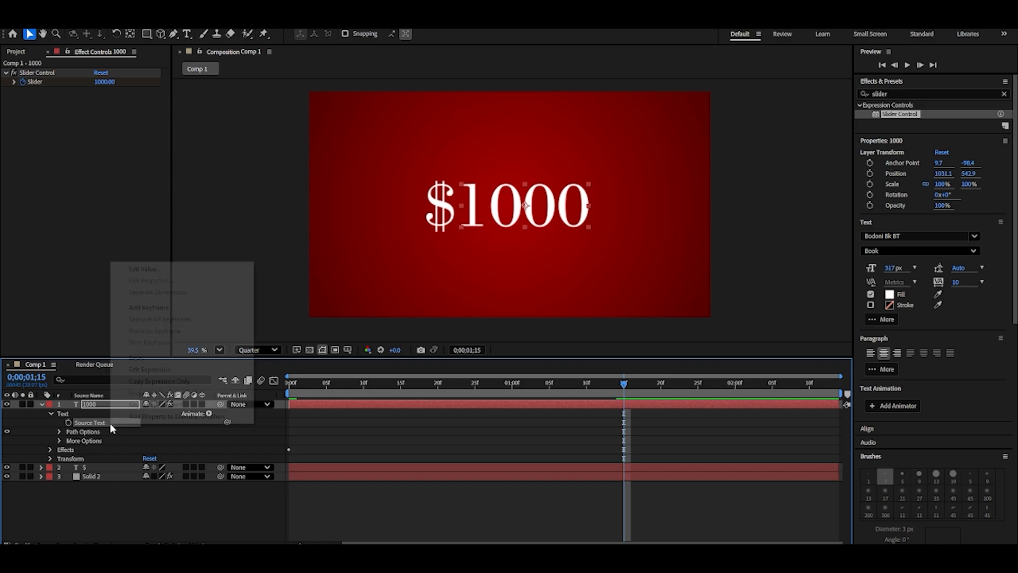
left_click(153, 370)
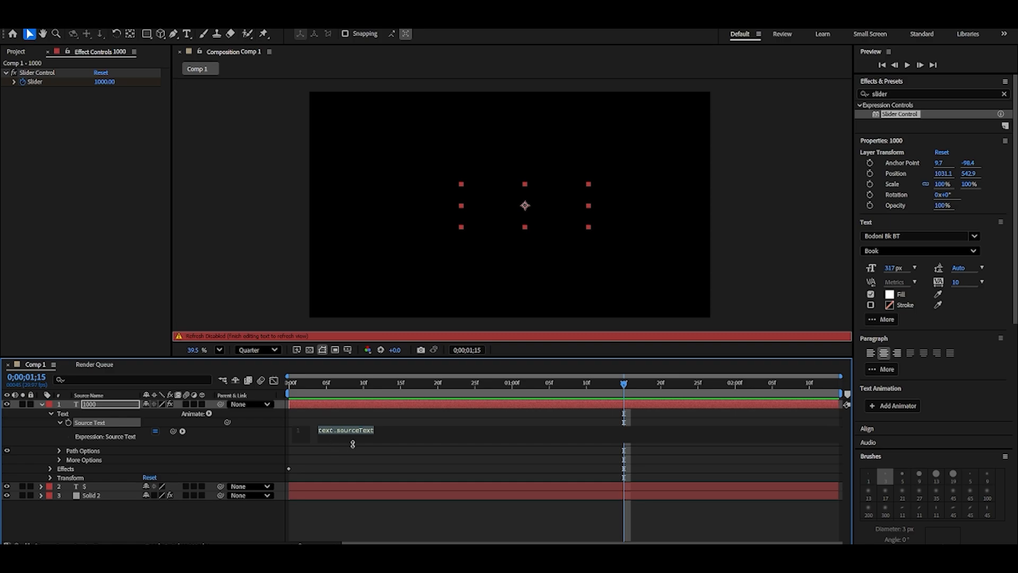
type("Math")
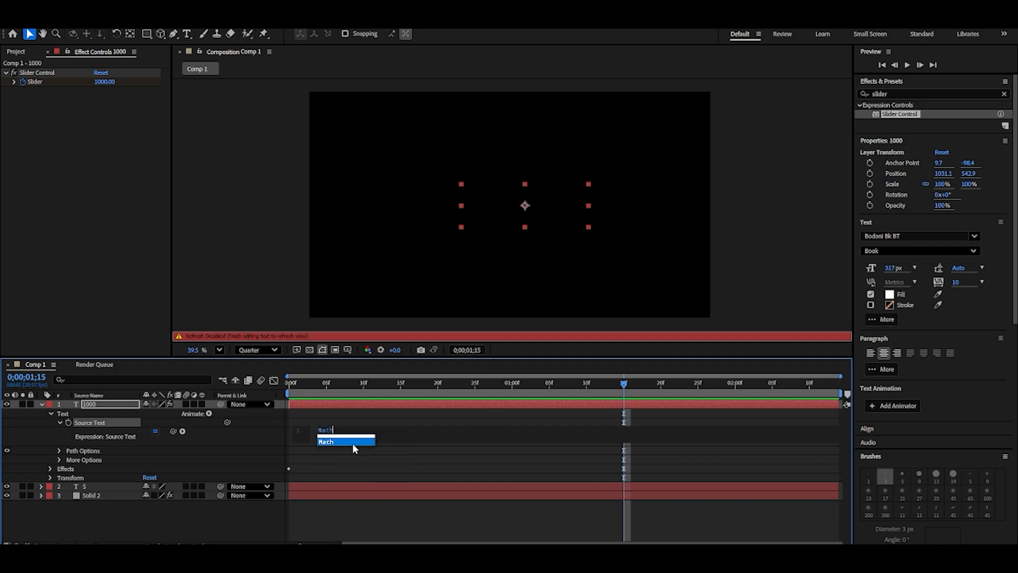
type(".rou")
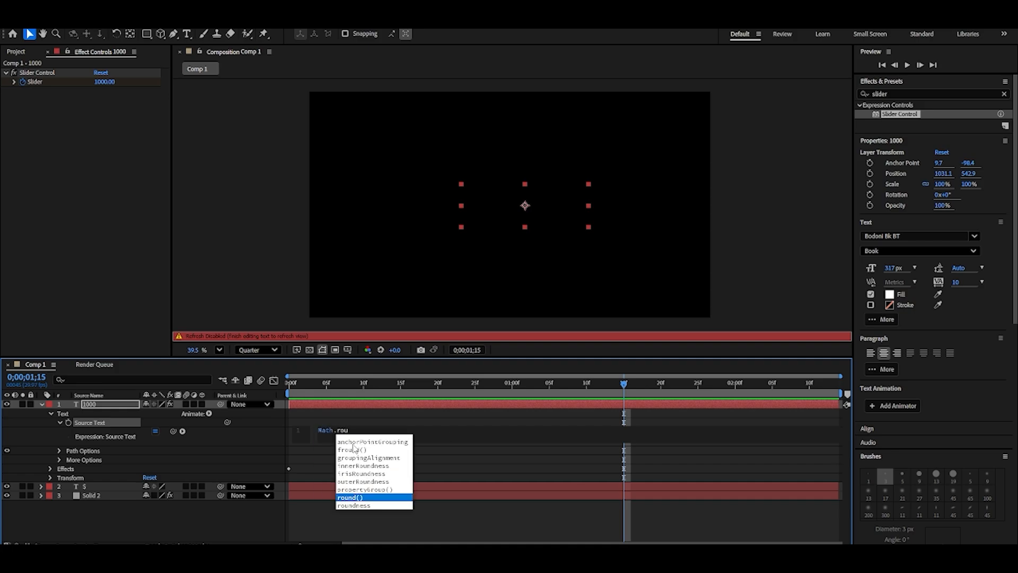
key("Return")
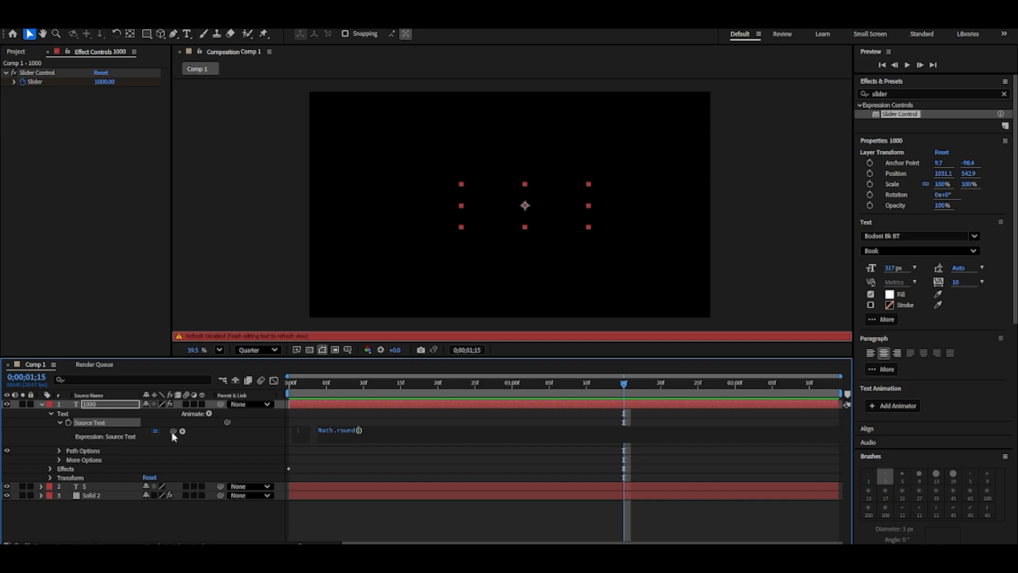
left_click_drag(174, 432, 43, 83)
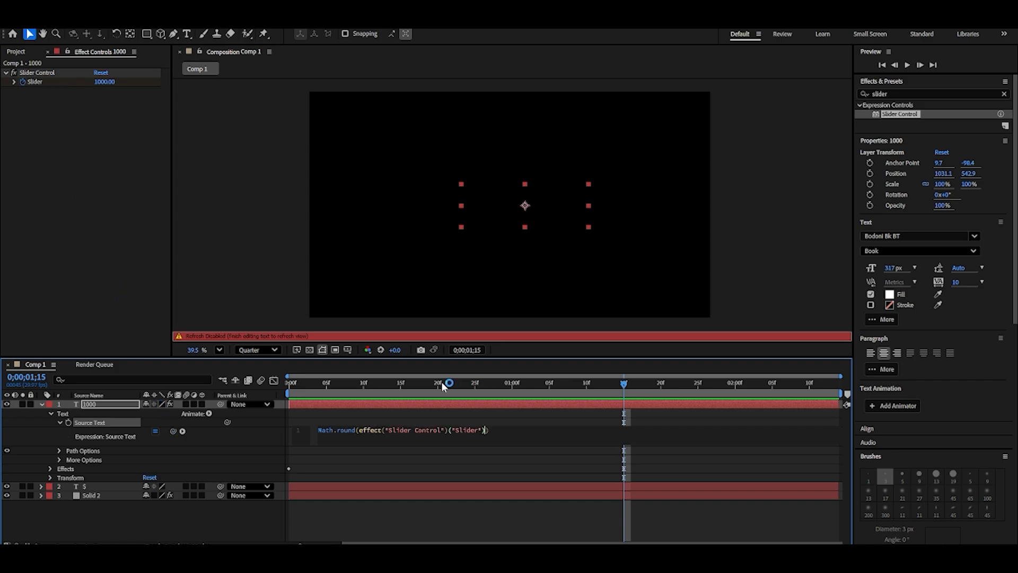
Preview the counting number from the first frame and return to the start of the timeline.
left_click_drag(443, 386, 271, 386)
key("space")
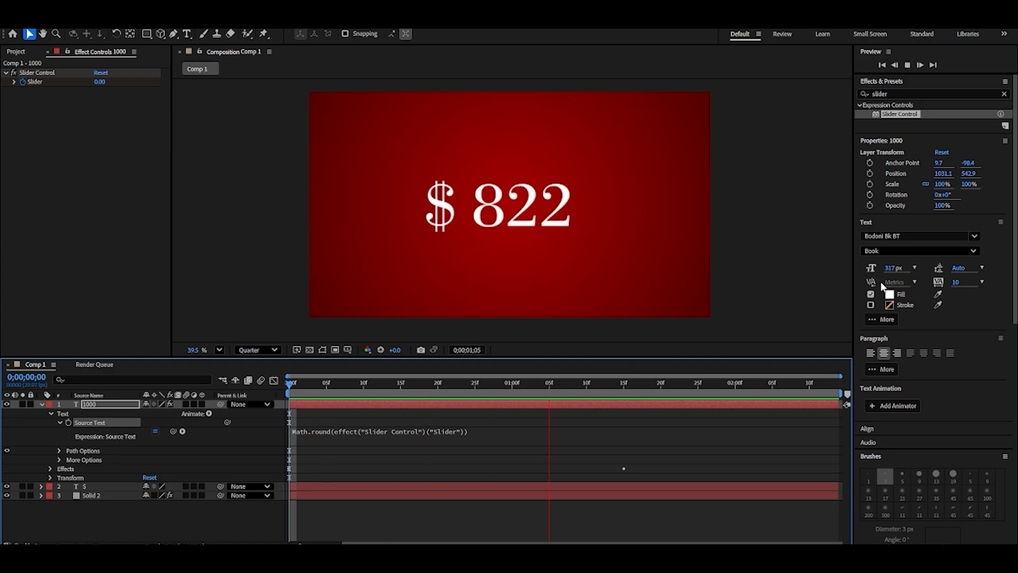
left_click_drag(504, 383, 270, 390)
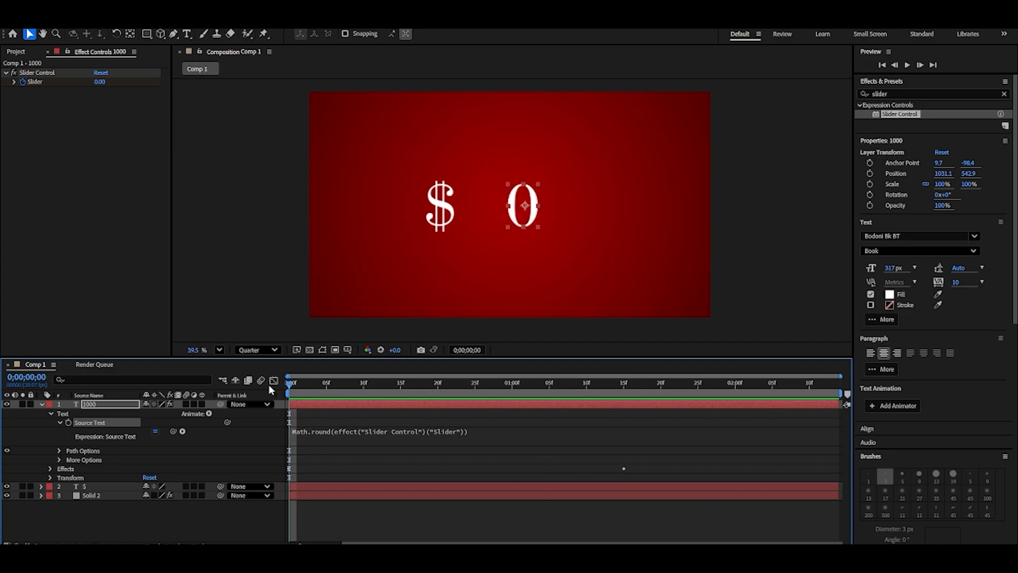
Left-align the number's paragraph and move the number so it sits directly after the dollar sign.
left_click(871, 352)
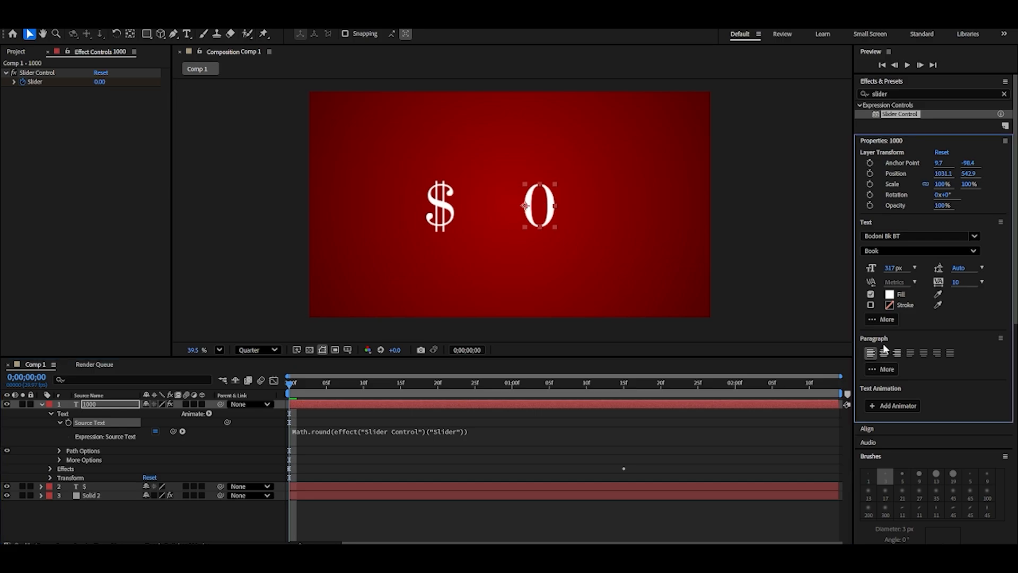
key("space")
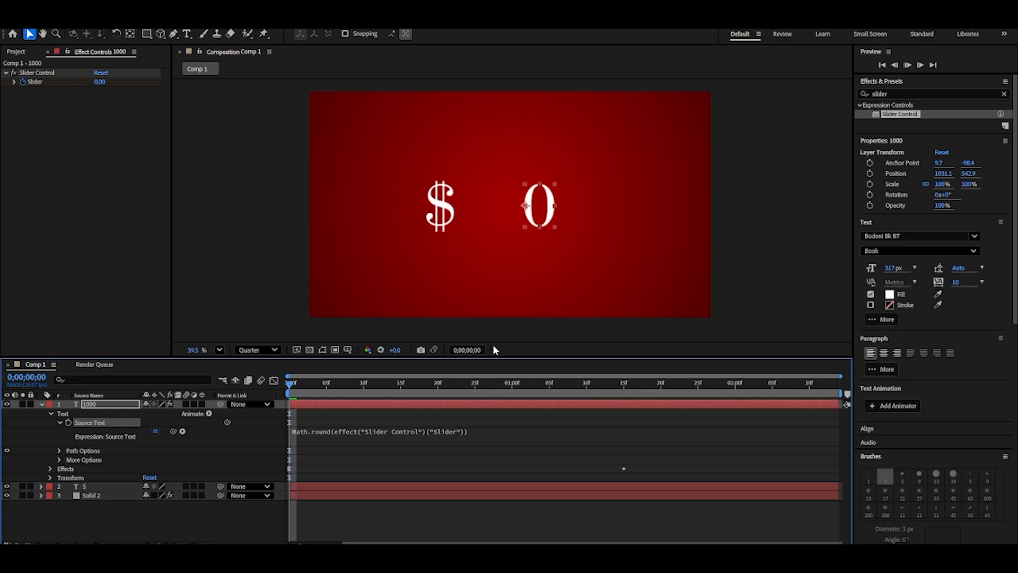
key("space")
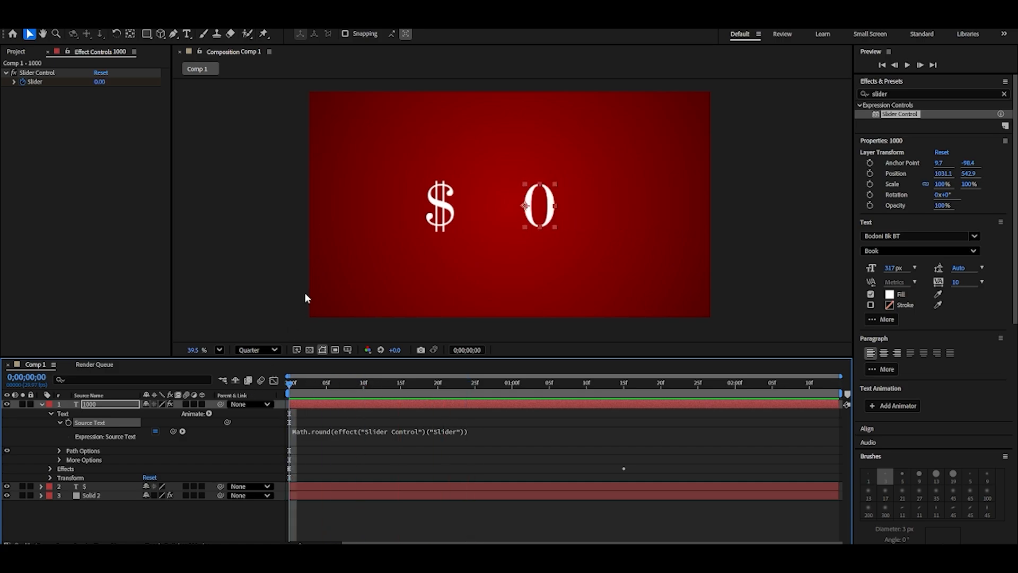
left_click_drag(551, 207, 493, 208)
Play back the left-aligned count beside the dollar sign and go back to the first frame.
key("space")
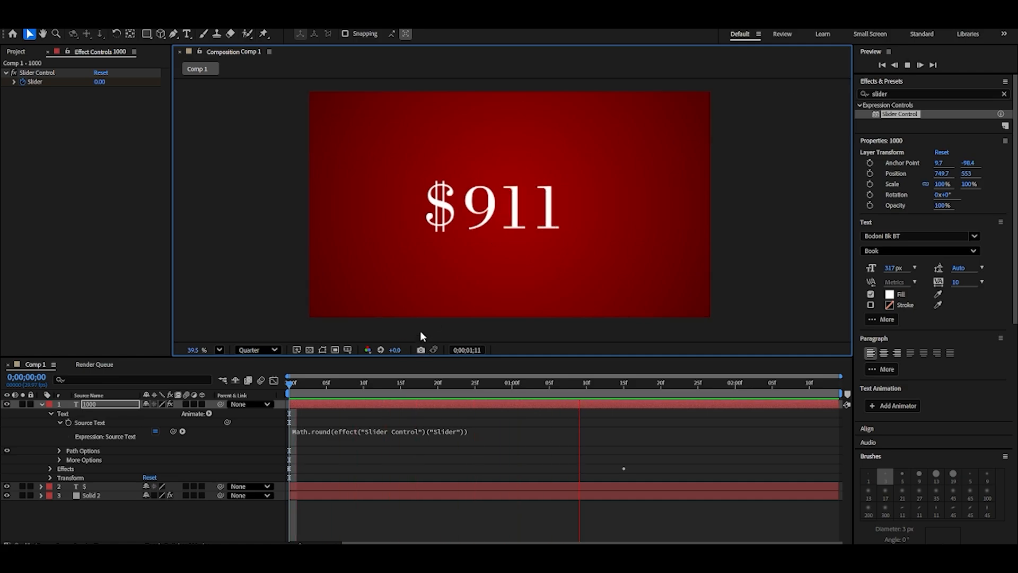
left_click(543, 395)
left_click_drag(543, 401, 246, 383)
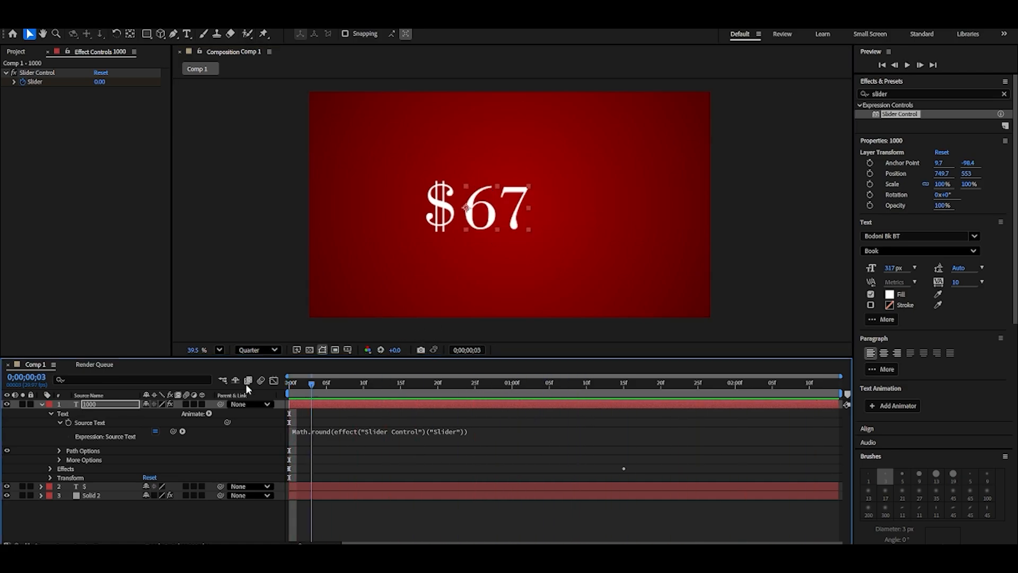
Reveal the 1000 layer's keyframed properties and apply Easy Ease to both slider keyframes.
left_click(108, 407)
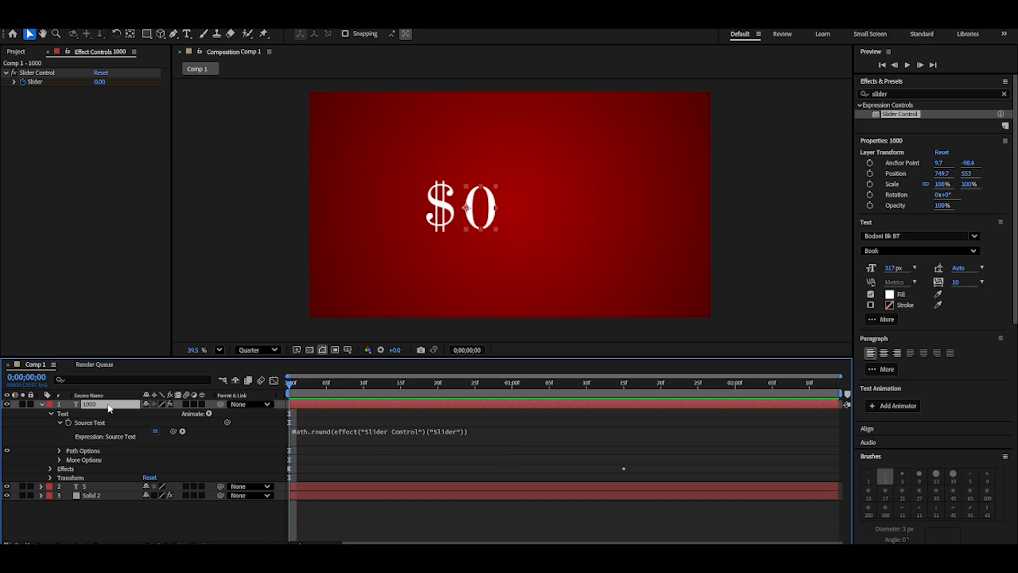
key("u")
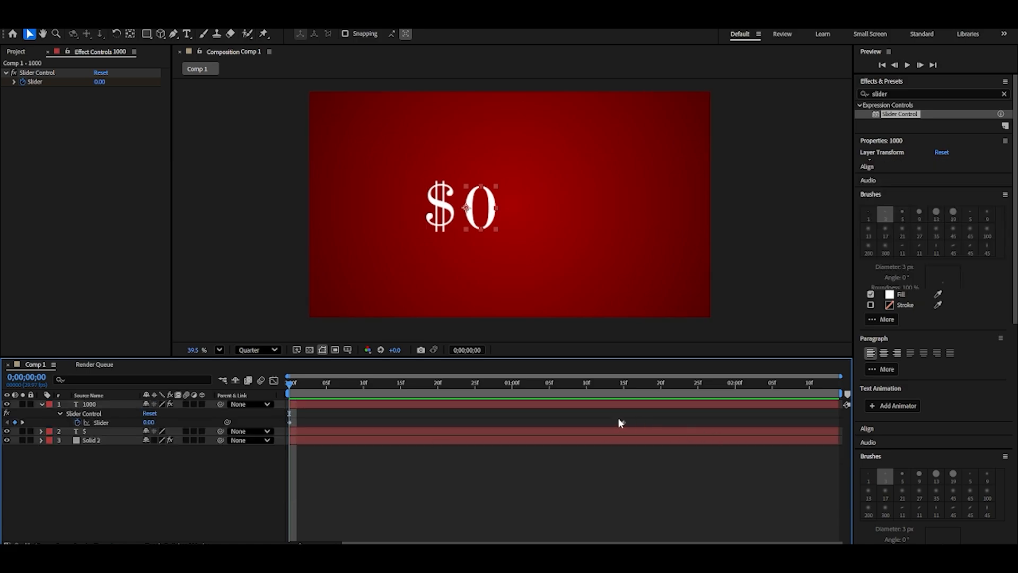
left_click(624, 422)
right_click(623, 423)
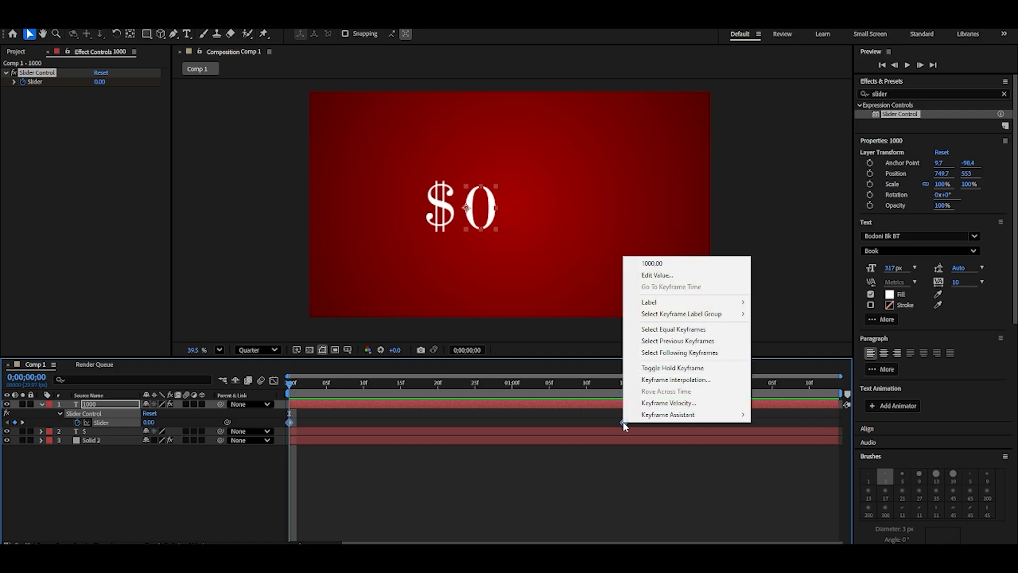
mouse_move(690, 415)
left_click(792, 322)
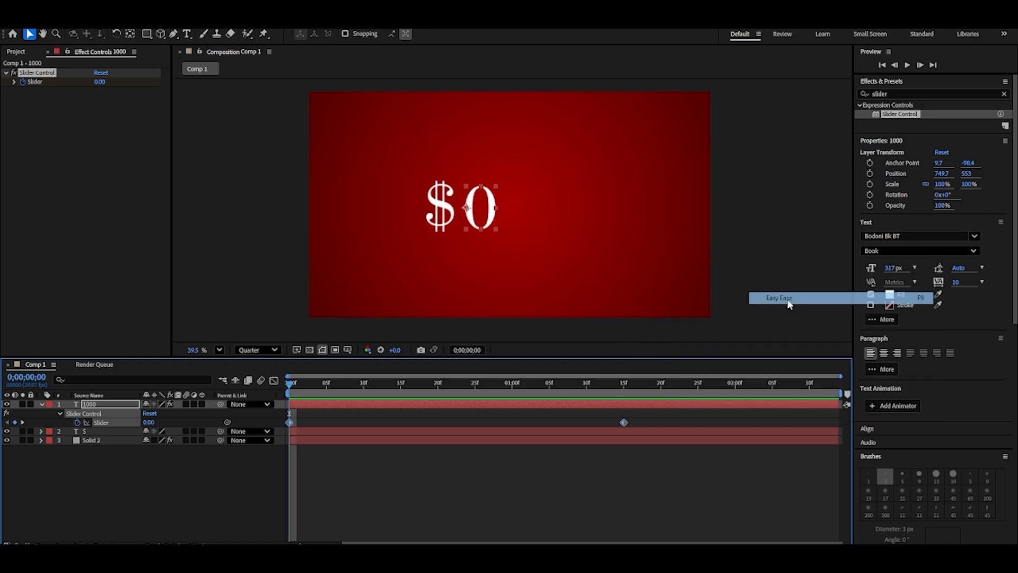
In the Graph Editor, lengthen the ease handles of both slider keyframes so the speed peaks early and slows gradually.
left_click(274, 381)
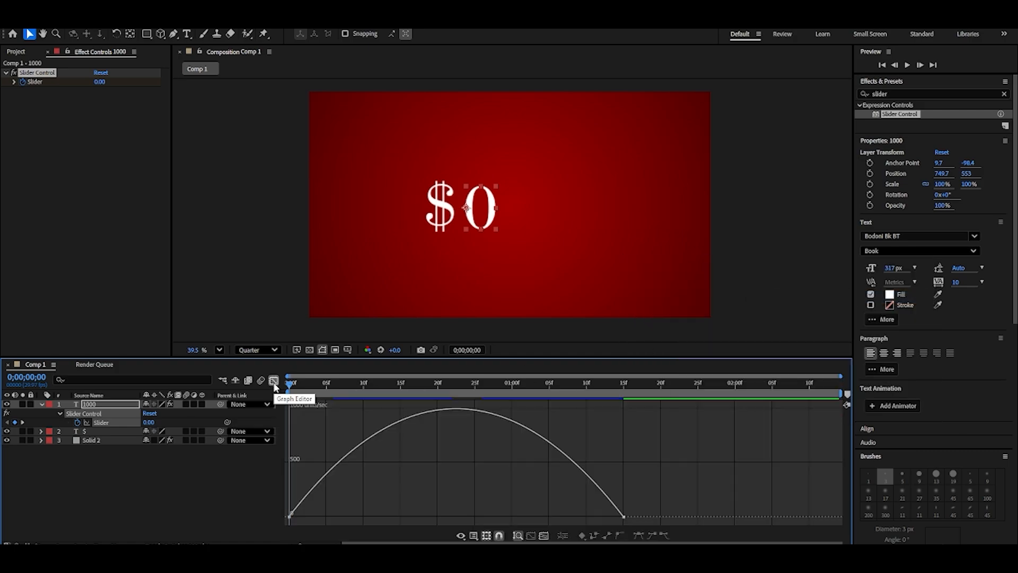
left_click_drag(644, 510, 229, 524)
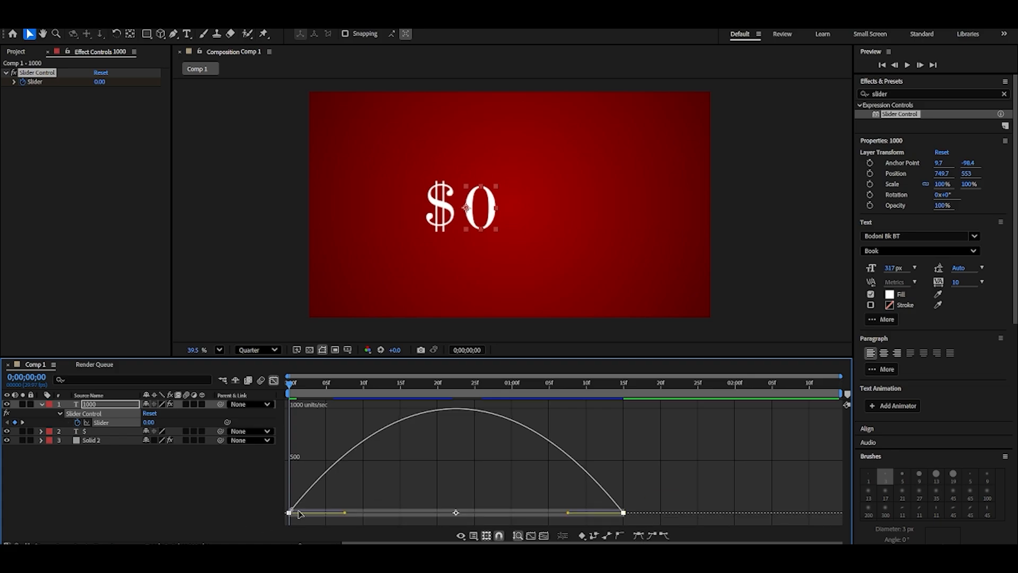
left_click_drag(346, 513, 412, 514)
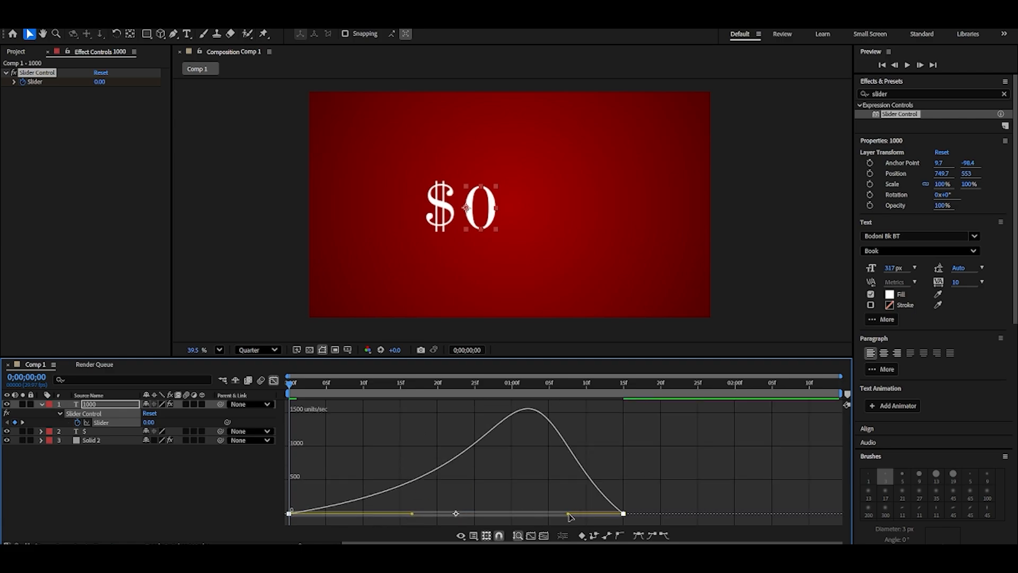
left_click_drag(570, 515, 503, 514)
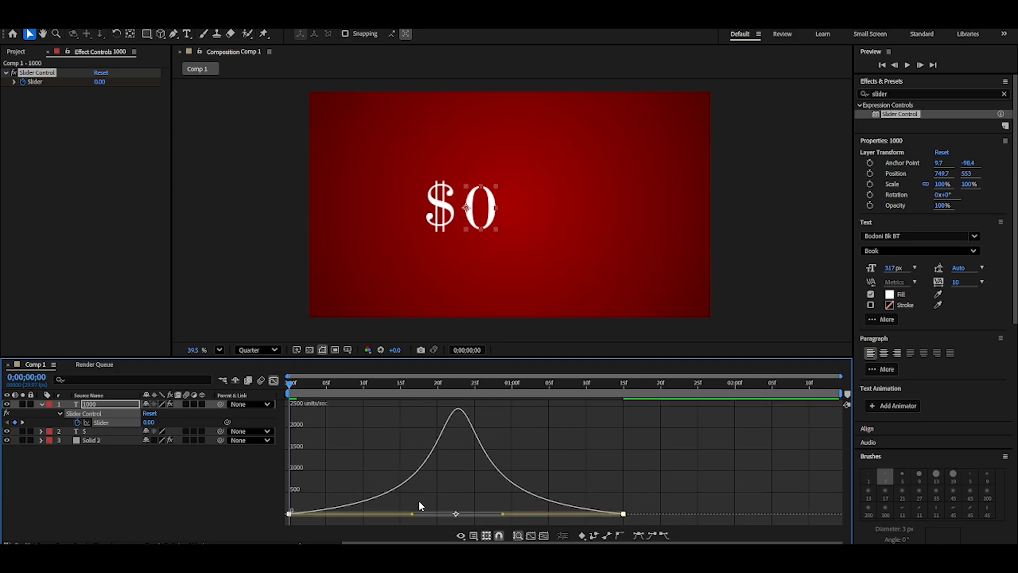
left_click_drag(414, 515, 367, 505)
Lengthen the last slider keyframe's ease handle a little further and preview the count from the first frame.
key("space")
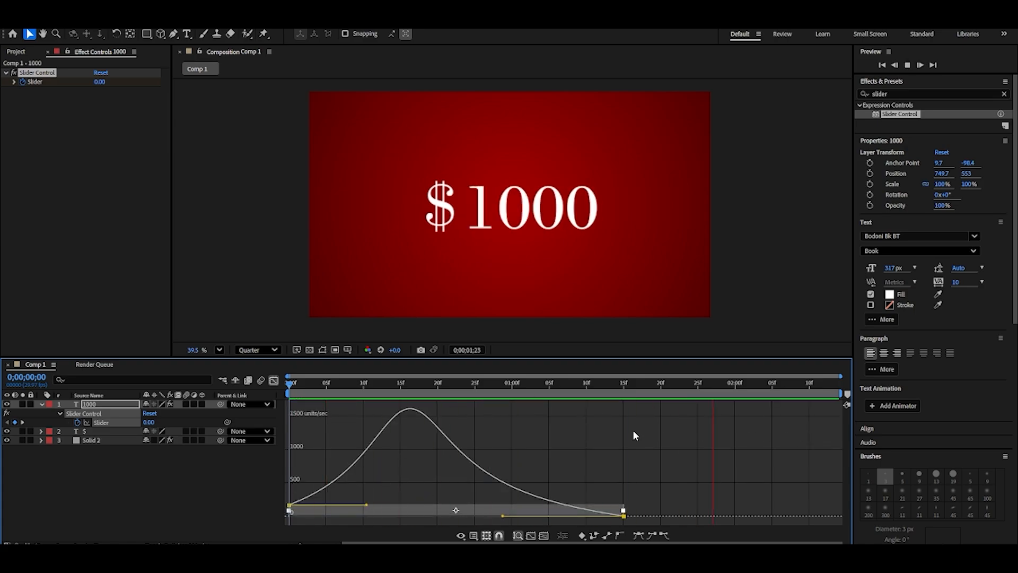
left_click(555, 392)
left_click_drag(503, 517, 477, 516)
key("Home")
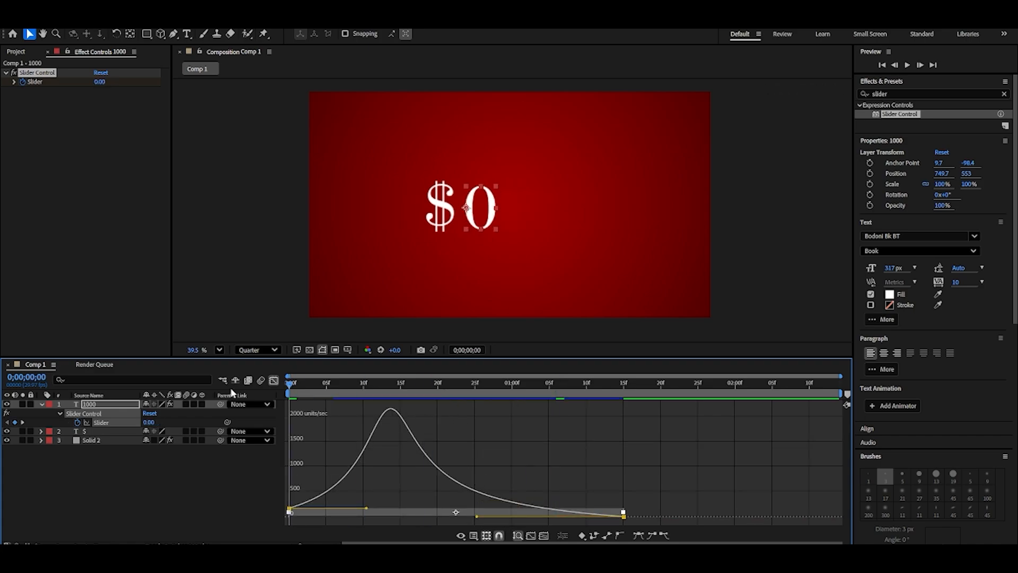
key("space")
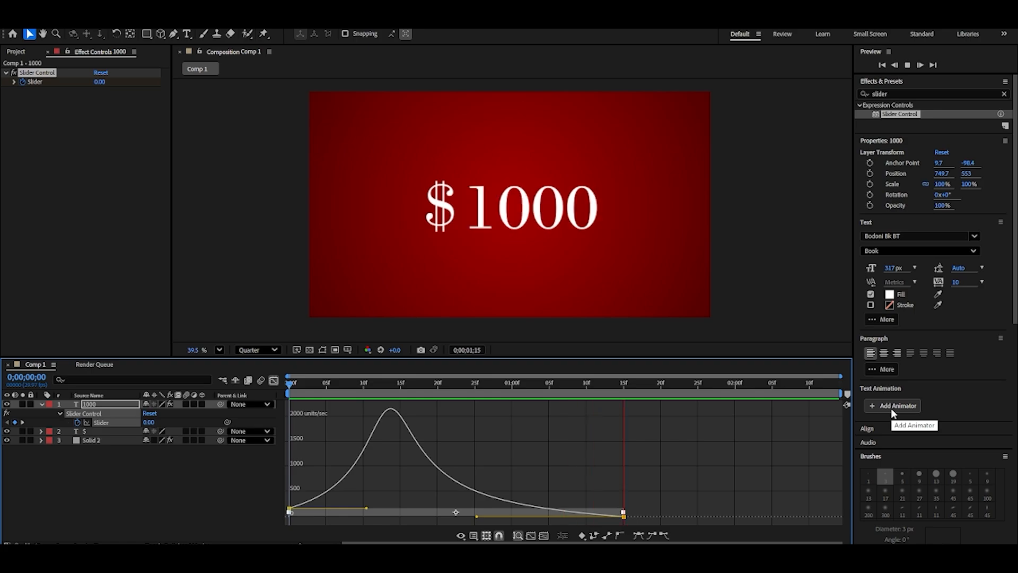
left_click(564, 391)
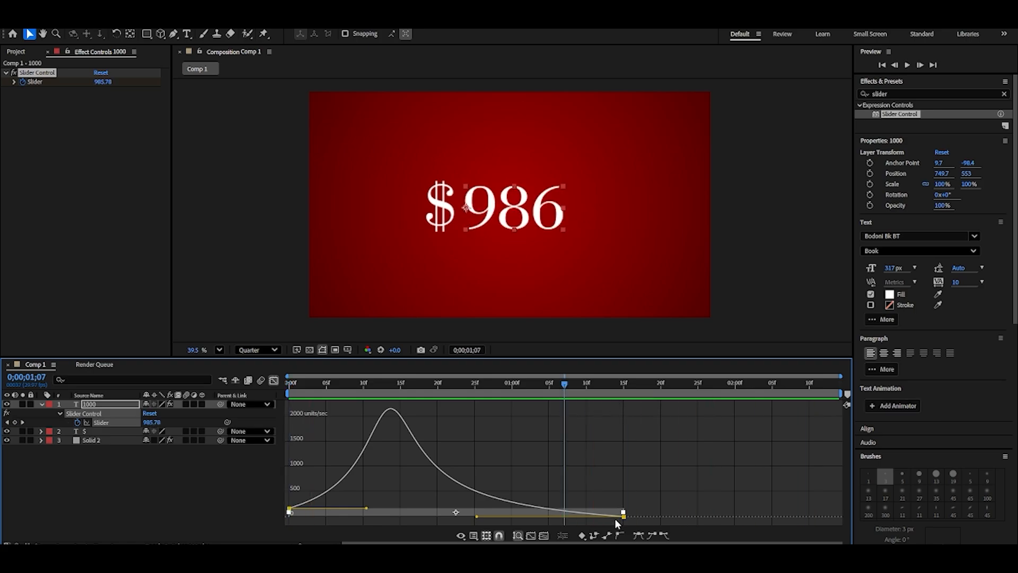
Leave the Graph Editor, move the last slider keyframe to the 2-second mark, and preview the count from the first frame.
left_click(273, 383)
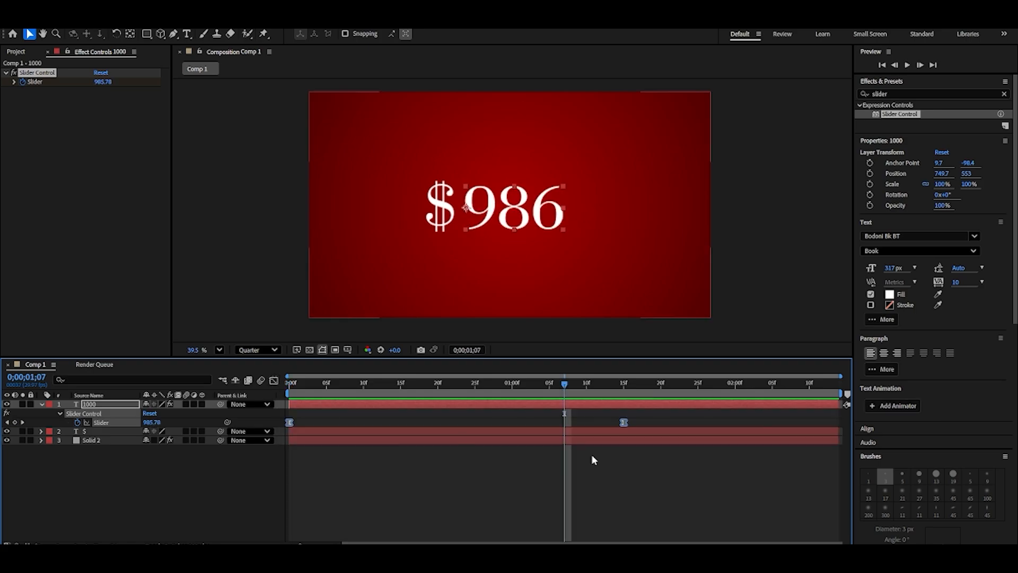
left_click(624, 427)
left_click(625, 423)
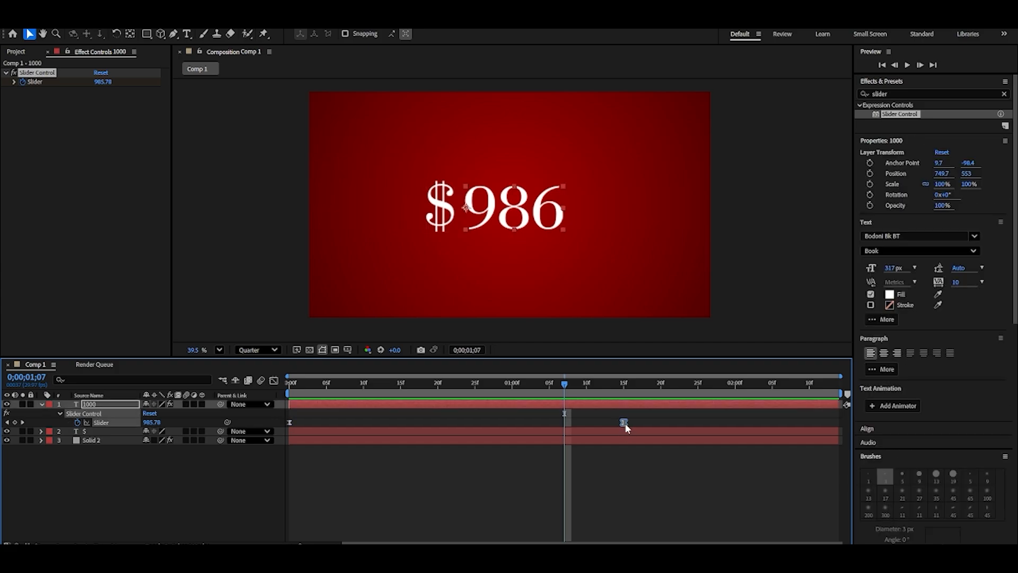
left_click_drag(629, 420, 736, 422)
key("Home")
key("space")
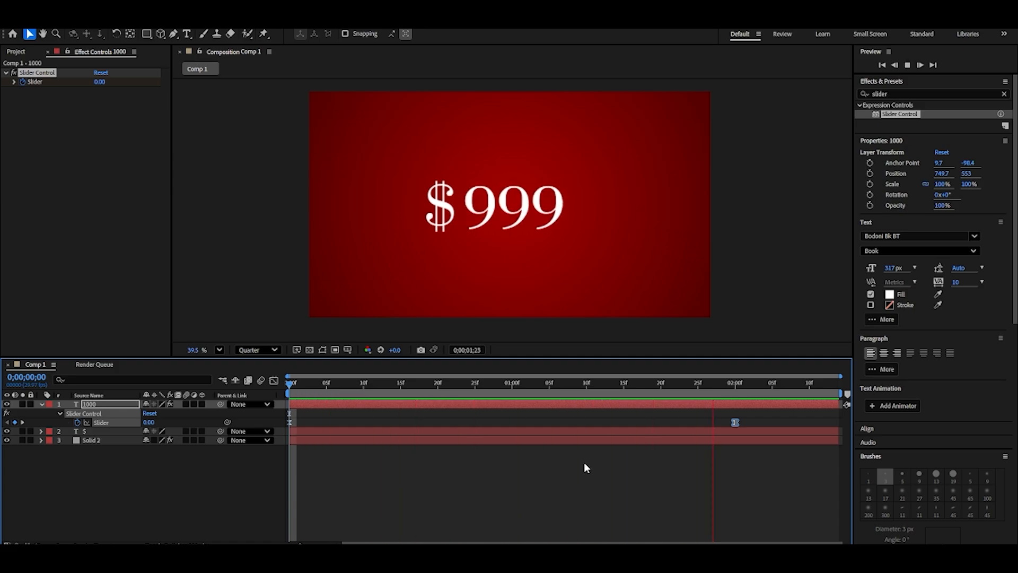
left_click(660, 390)
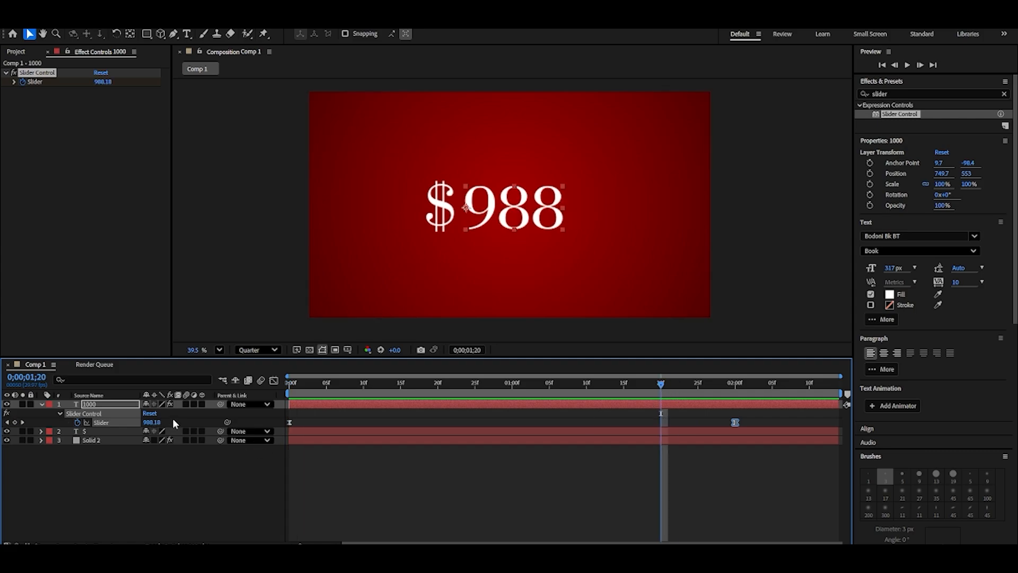
In the Graph Editor, shorten the first slider keyframe's ease handle, lengthen the last one's so the speed peaks earlier, and preview the count.
left_click(273, 381)
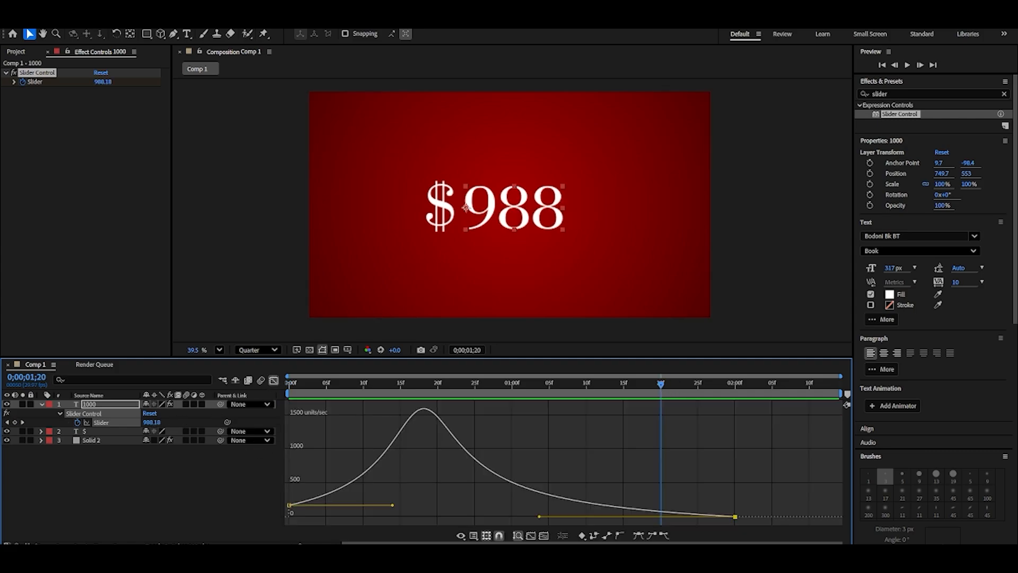
left_click_drag(540, 517, 360, 504)
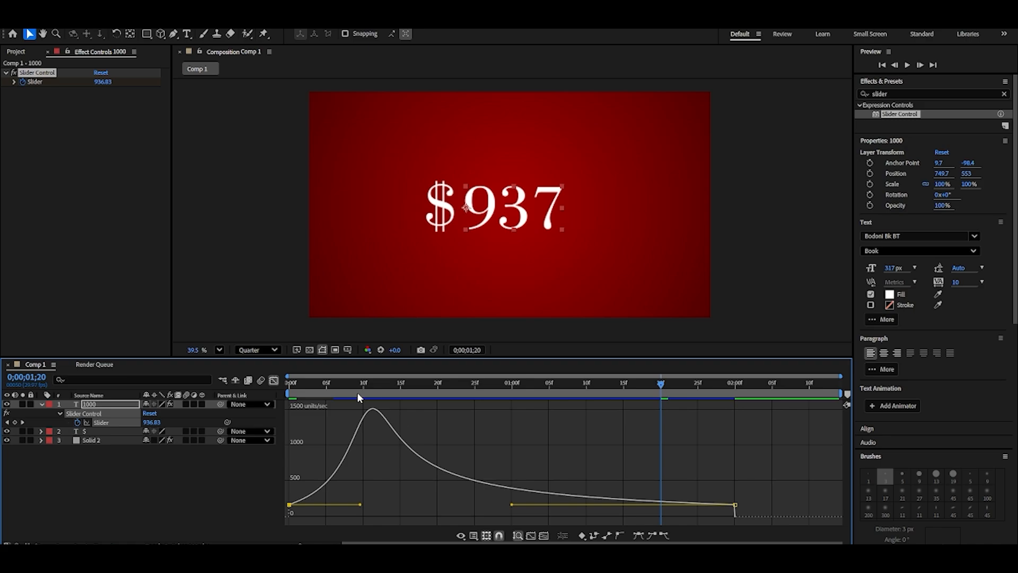
key("space")
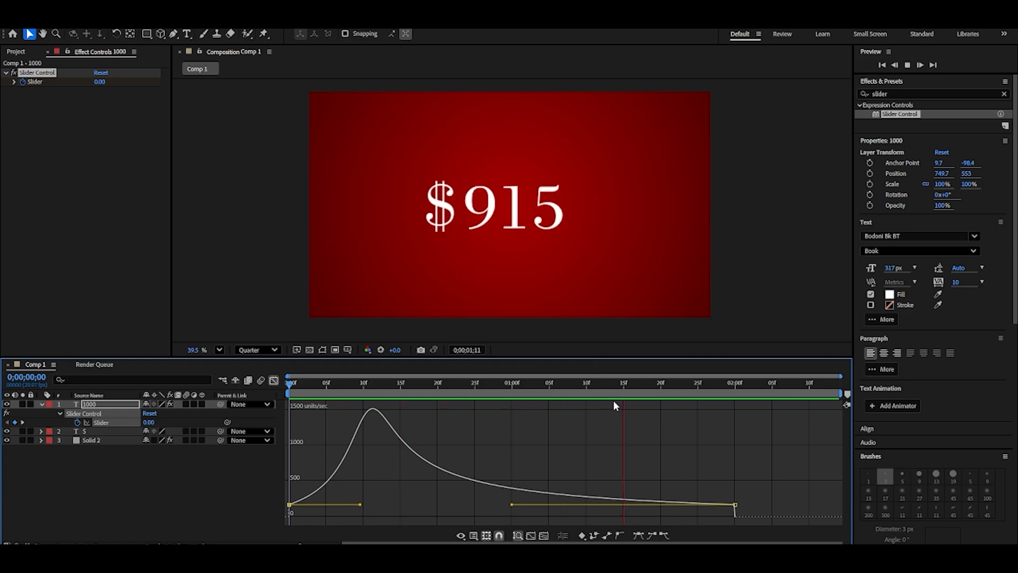
key("space")
left_click(274, 380)
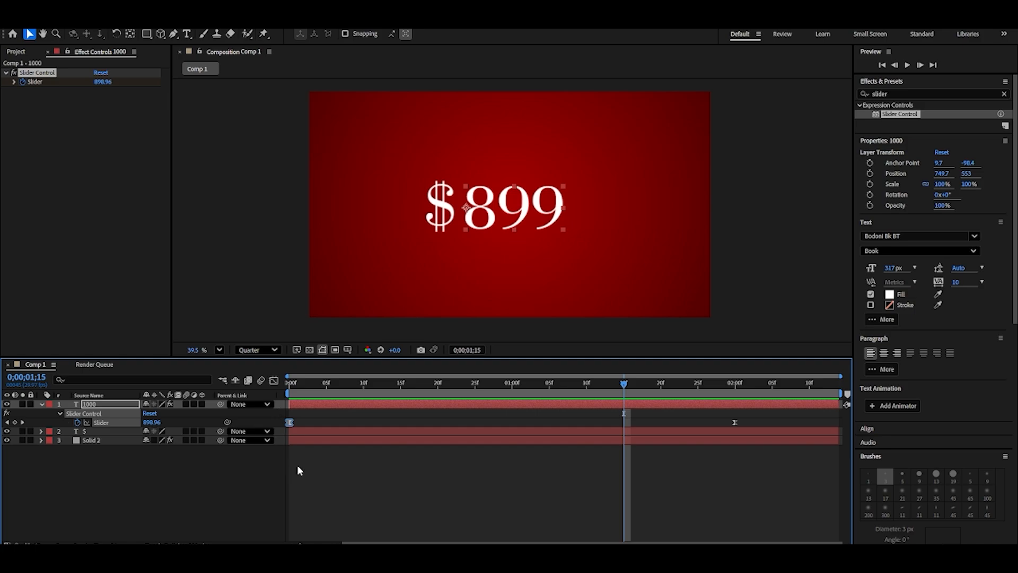
Deselect the slider keyframe, go to the 2-second frame, and select the 1000 text layer.
left_click(289, 465)
left_click_drag(623, 383, 731, 393)
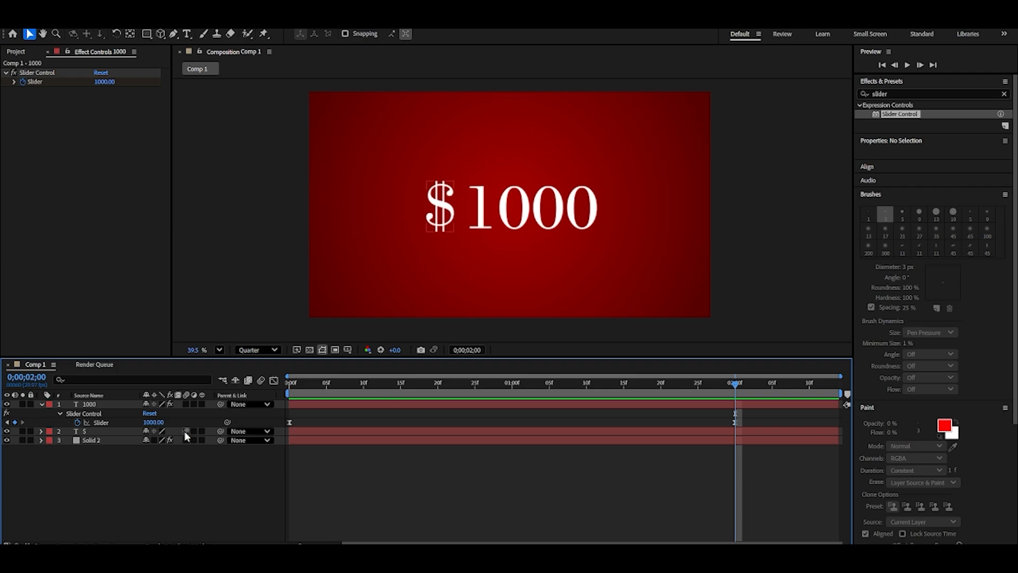
left_click(113, 404)
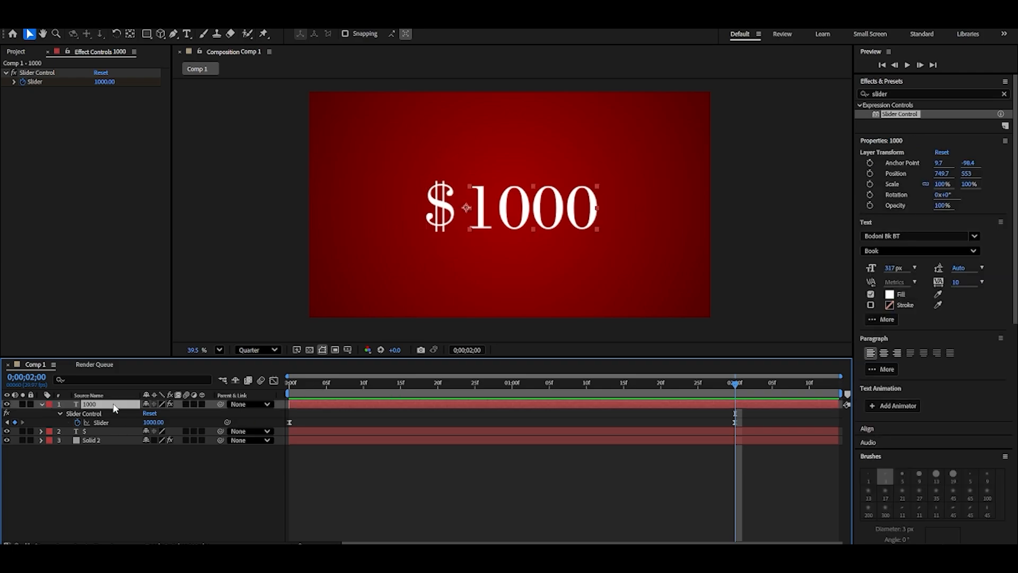
right_click(124, 406)
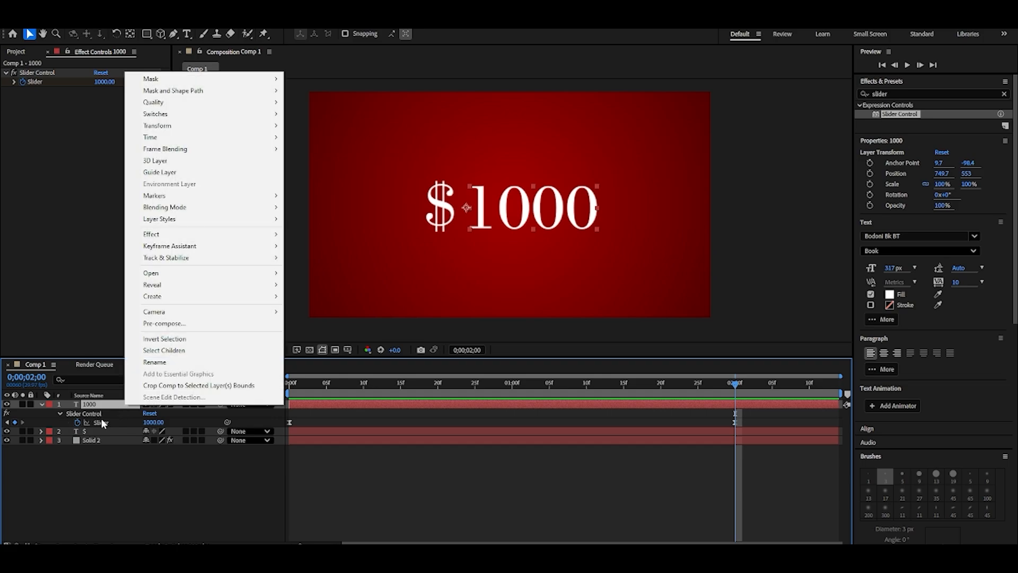
key("Escape")
Expand the 1000 layer's text properties and reveal its Source Text expression.
left_click(41, 404)
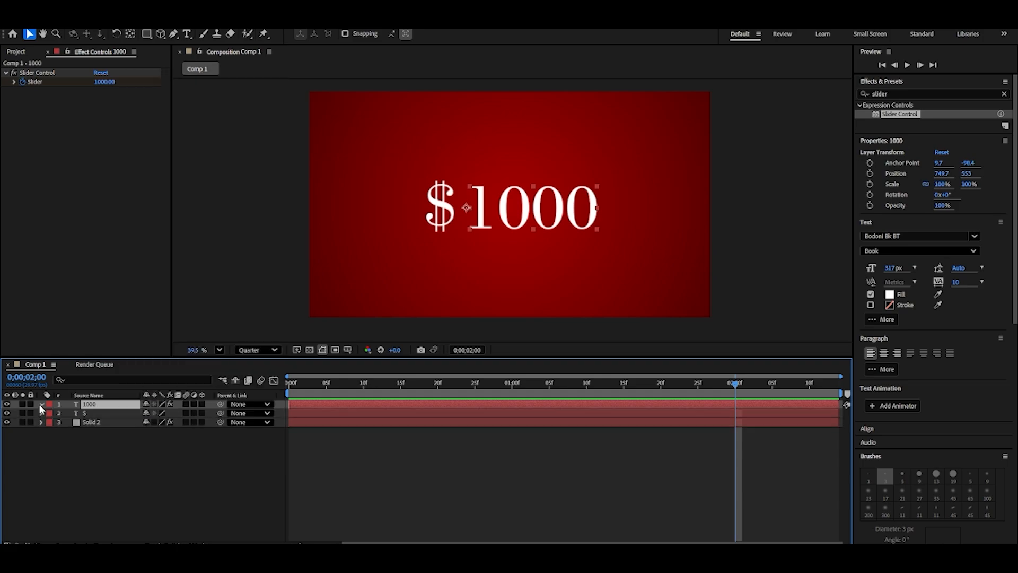
left_click(40, 405)
left_click(50, 414)
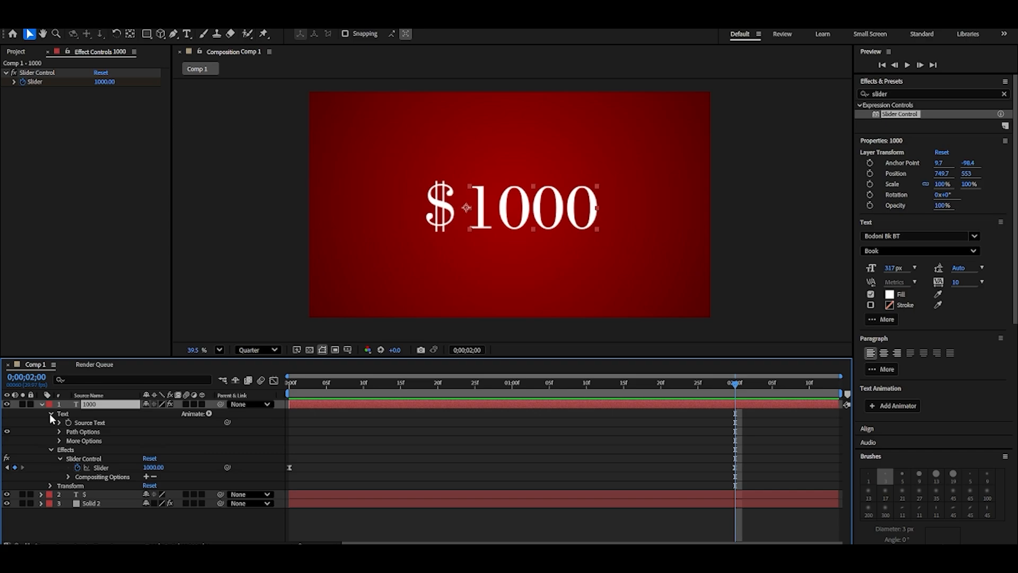
left_click(69, 423, "alt")
type("Math.round(effect(\"Slider Control\")(\"Slider\"))")
Append .value.toFixed(1) to the end of the Math.round slider expression on Source Text.
left_click(472, 432)
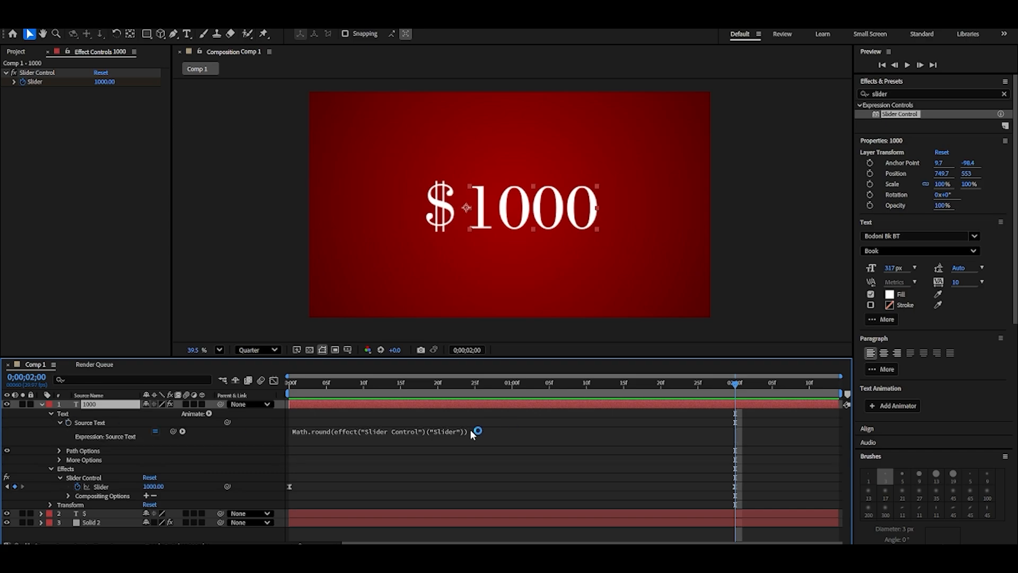
left_click(508, 433)
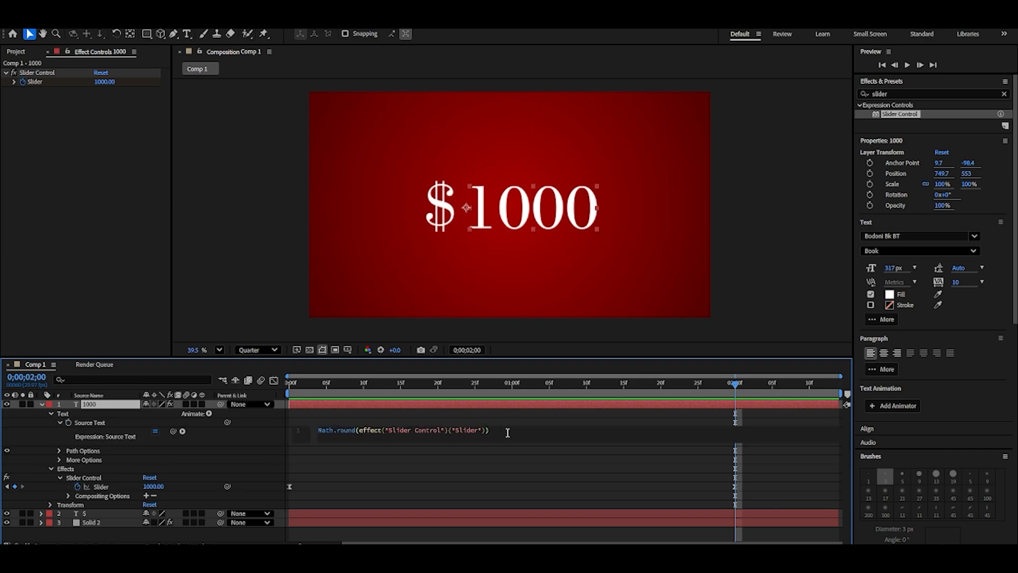
type(".val")
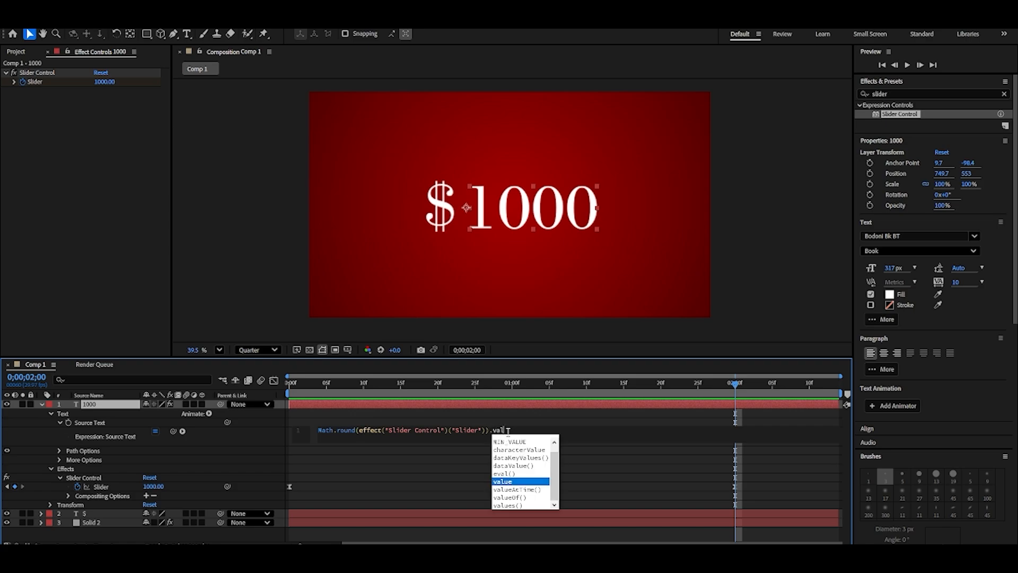
key("Return")
type(".to")
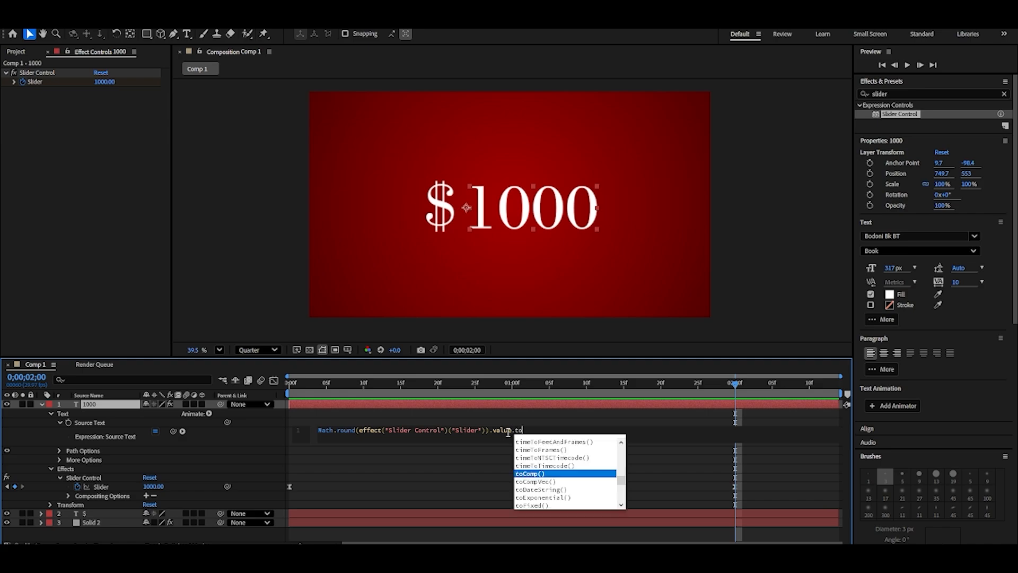
key("Down")
key("Down")
key("Down")
key("Down")
key("Return")
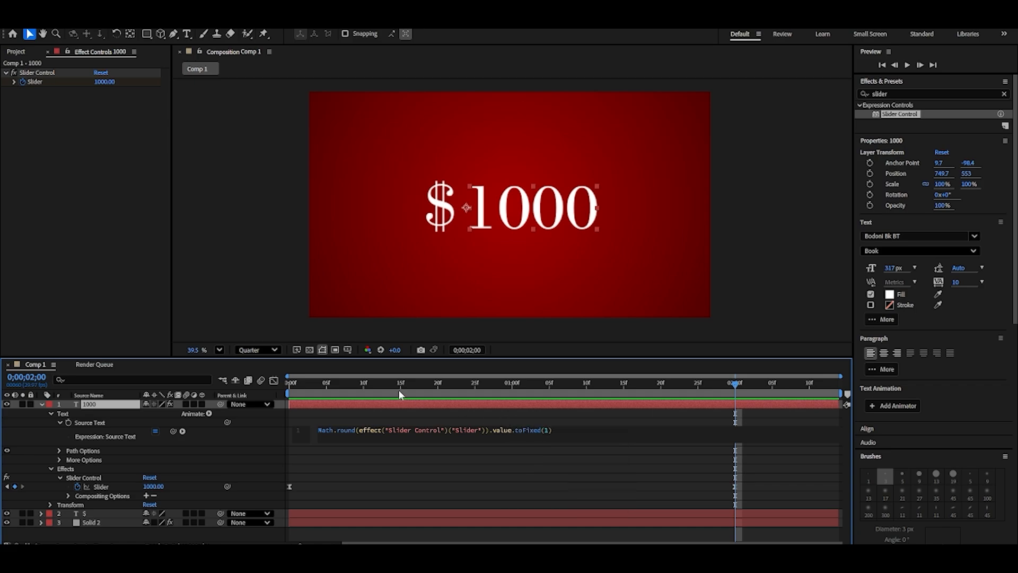
type("1")
Apply the edited Source Text expression and play the composition from the first frame.
left_click(270, 387)
key("Home")
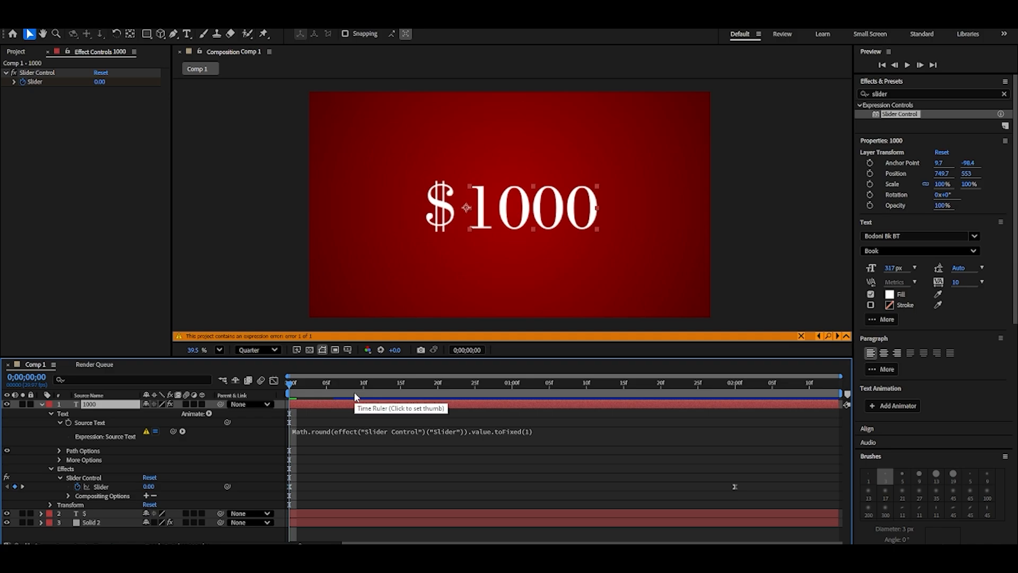
key("space")
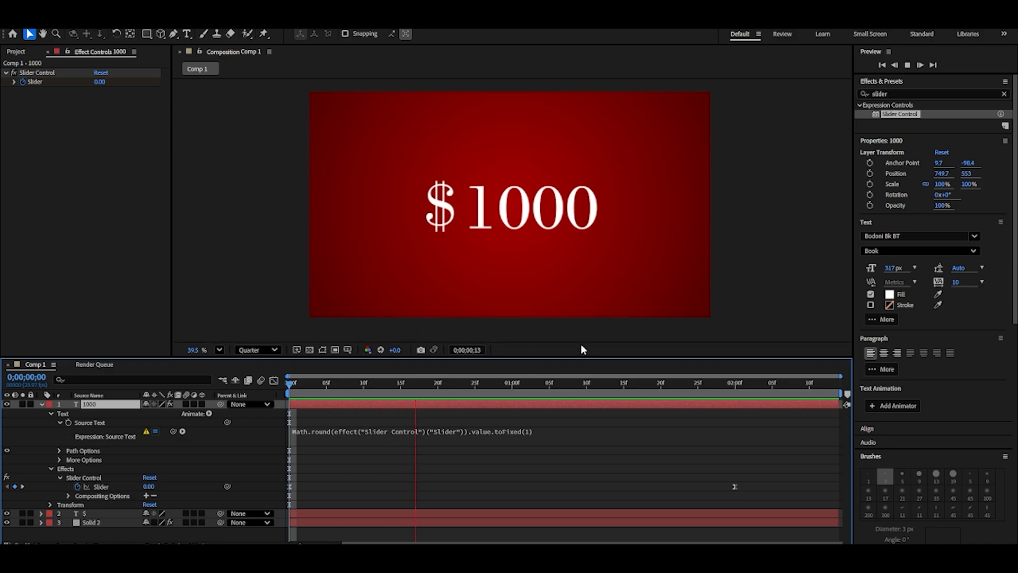
Remove the Math.round wrapper and its extra closing parenthesis, leaving effect("Slider Control")("Slider").value.toFixed(1).
left_click(494, 431)
left_click(512, 431)
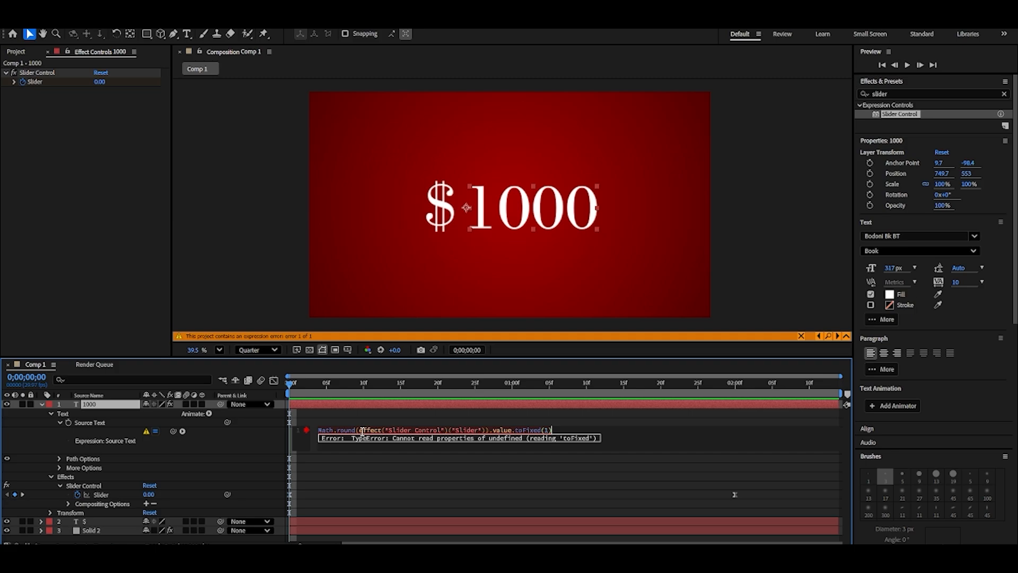
left_click_drag(360, 431, 317, 431)
key("BackSpace")
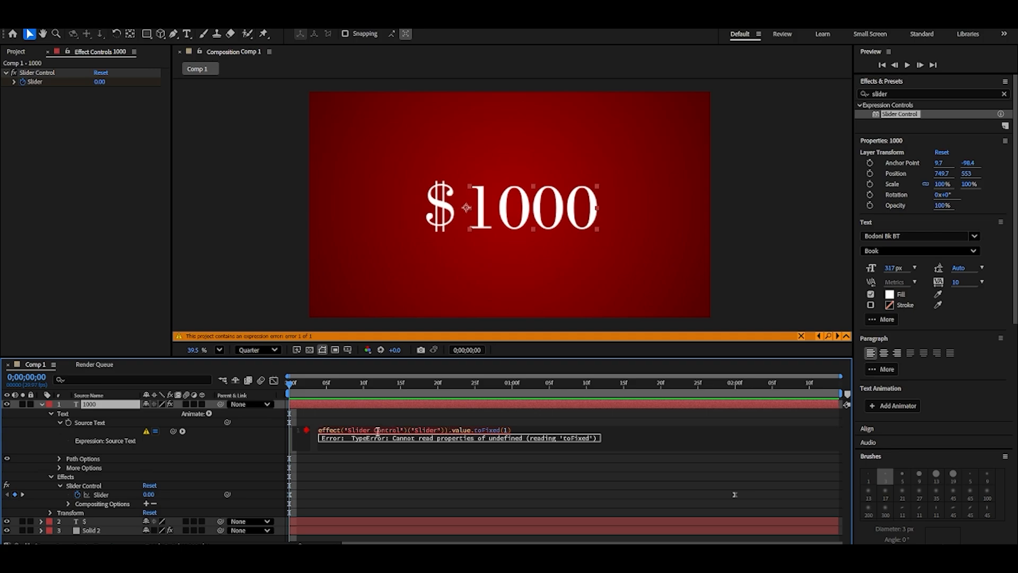
left_click(446, 430)
key("BackSpace")
Apply the expression without Math.round and preview the count with one decimal place from the first frame.
left_click(408, 404)
key("space")
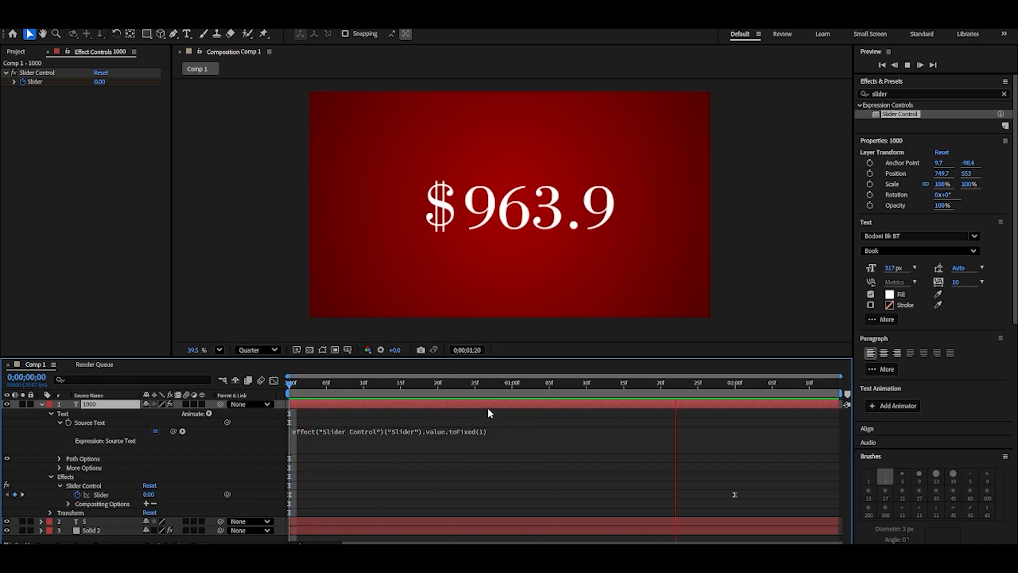
key("space")
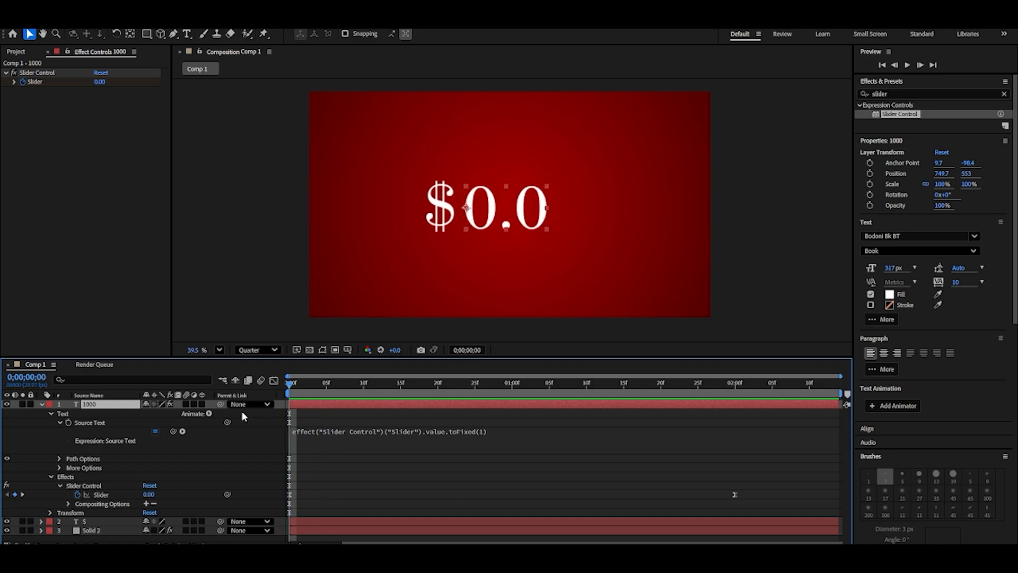
left_click_drag(289, 410, 267, 417)
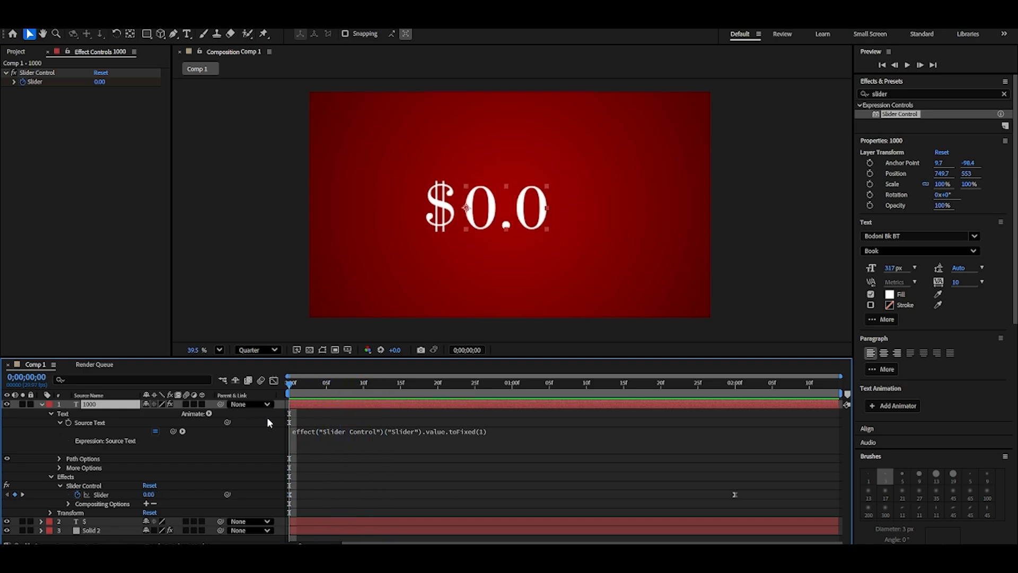
Change the toFixed argument in the Source Text expression to 2 and apply it.
left_click(459, 432)
left_click(509, 432)
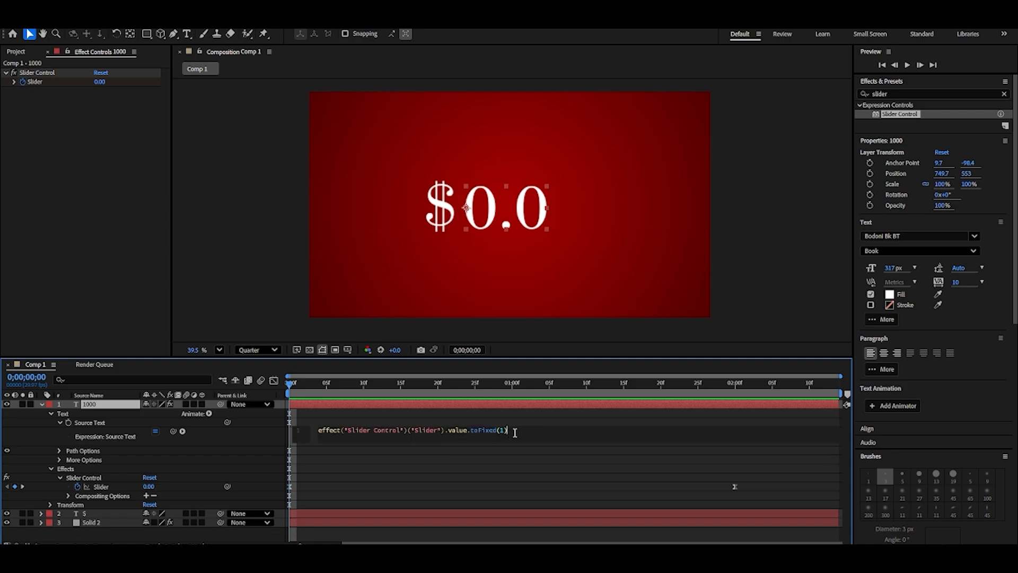
double_click(500, 430)
type("2")
left_click(278, 394)
Play back the count with two decimal places and go back to the first frame.
key("space")
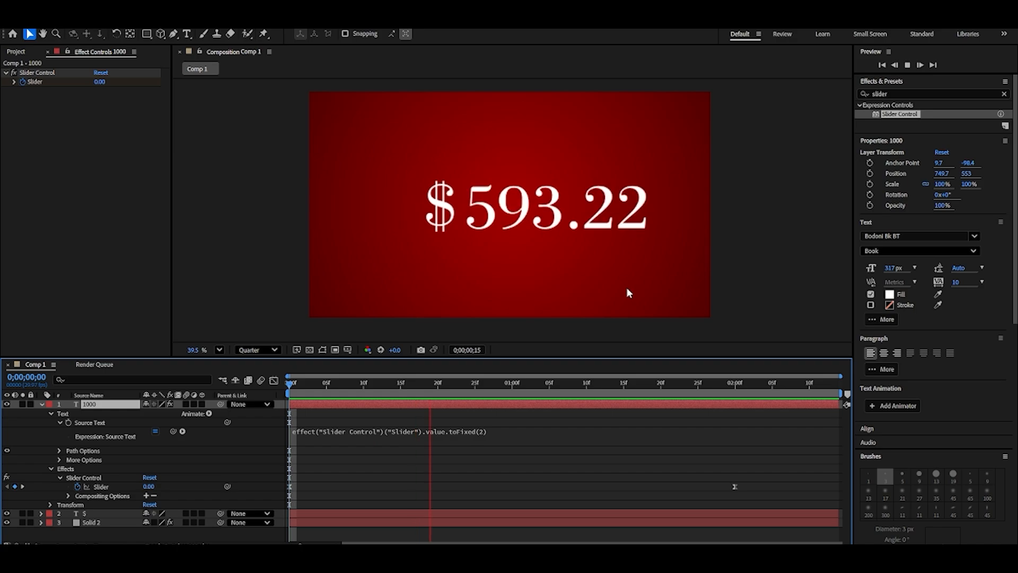
key("space")
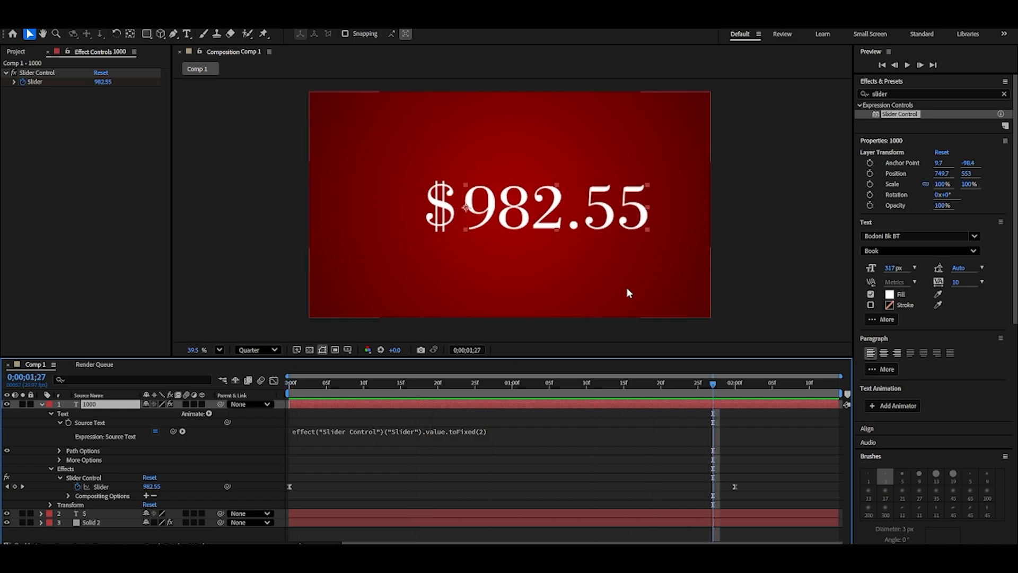
key("space")
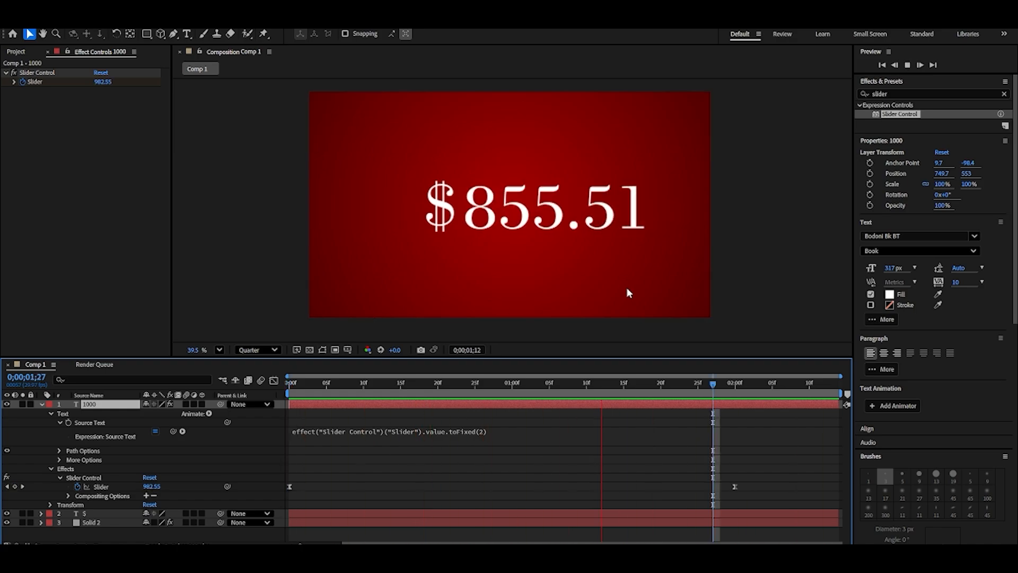
key("space")
left_click_drag(409, 376, 259, 384)
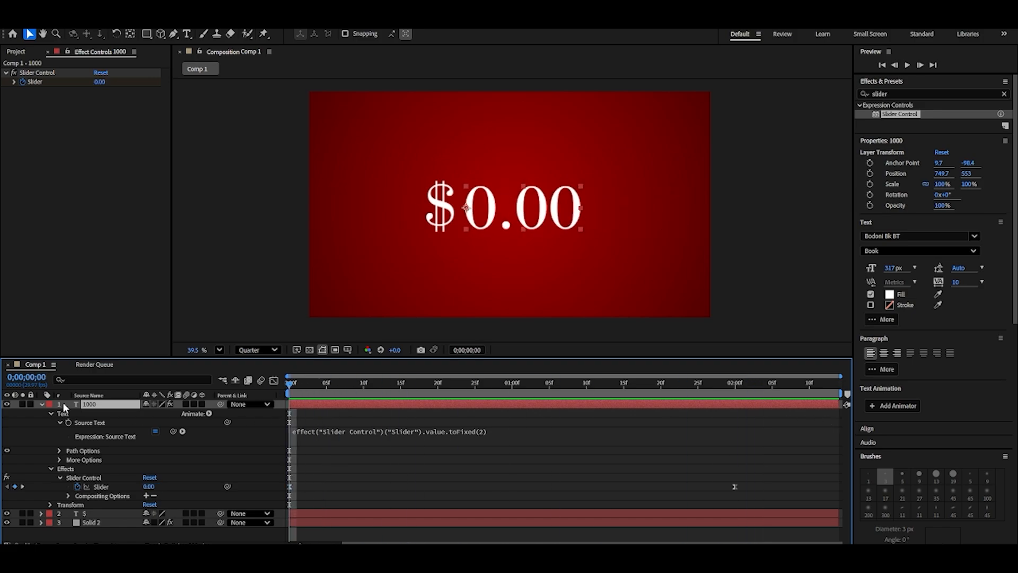
Collapse the 1000 layer, deselect it, and preview the finished counter before returning to the first frame.
left_click(43, 402)
left_click(158, 475)
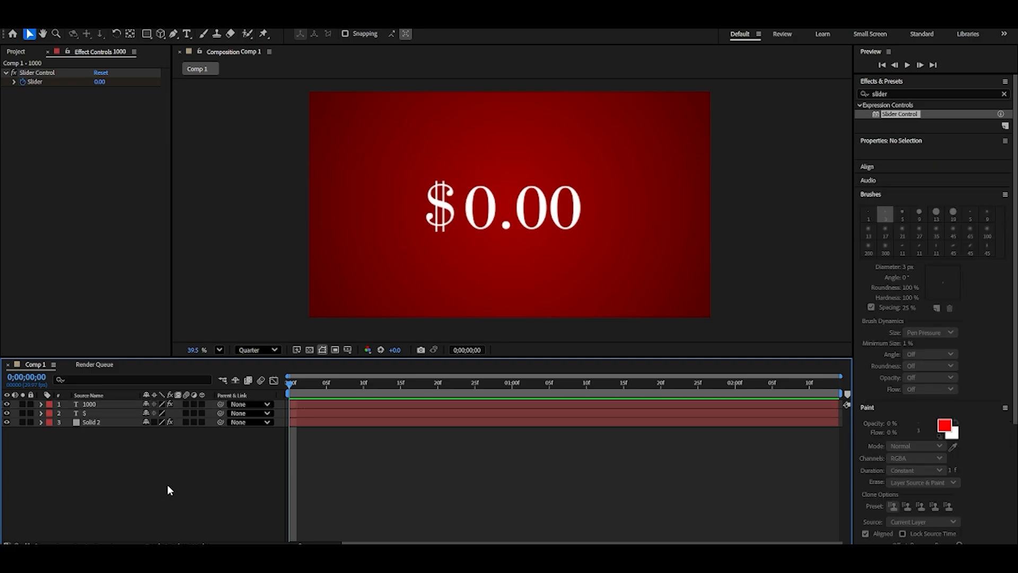
key("space")
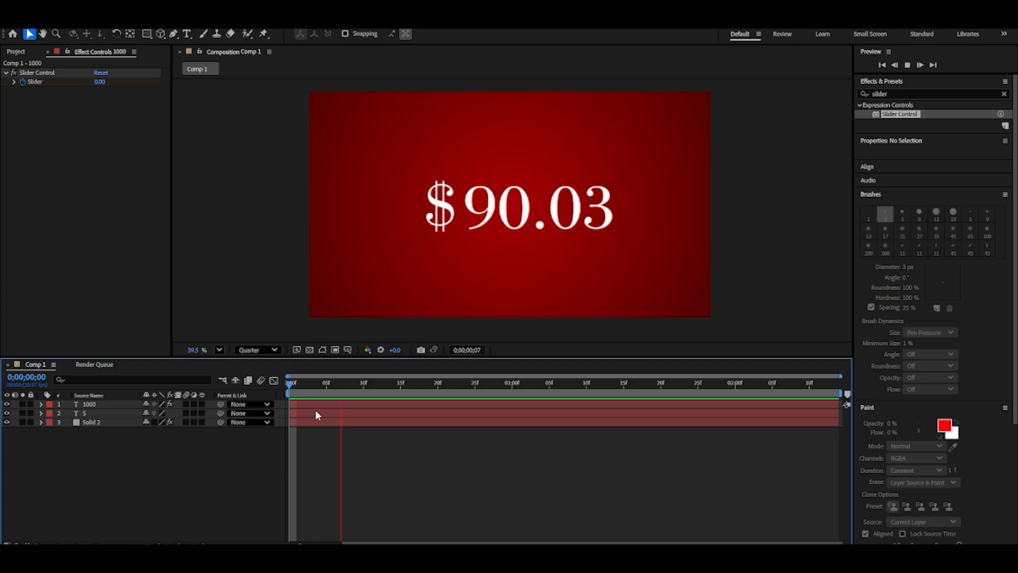
left_click(350, 386)
left_click_drag(348, 386, 270, 388)
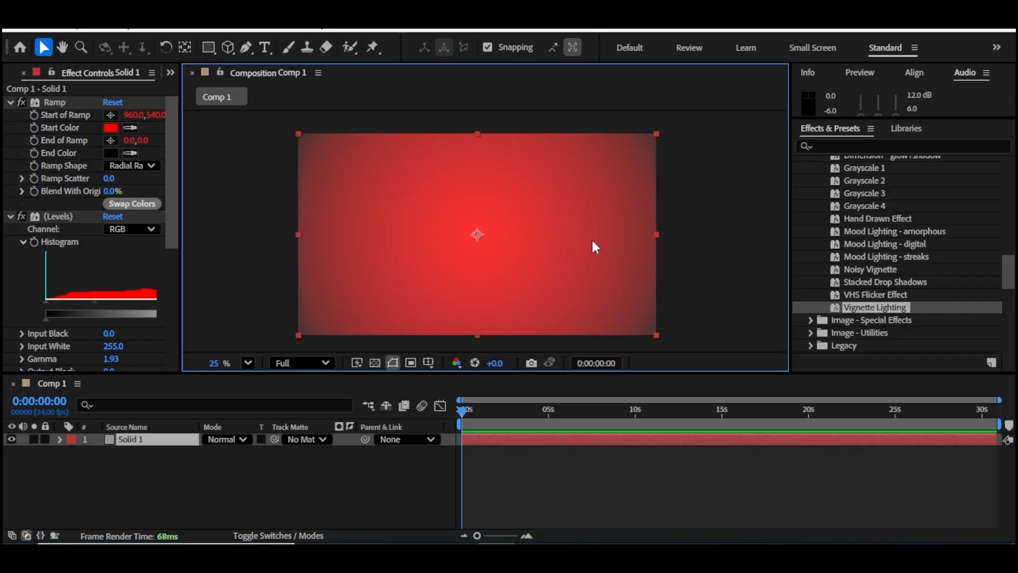
Create a text layer containing "$" on the left half of the red gradient.
left_click(280, 490)
left_click(264, 47)
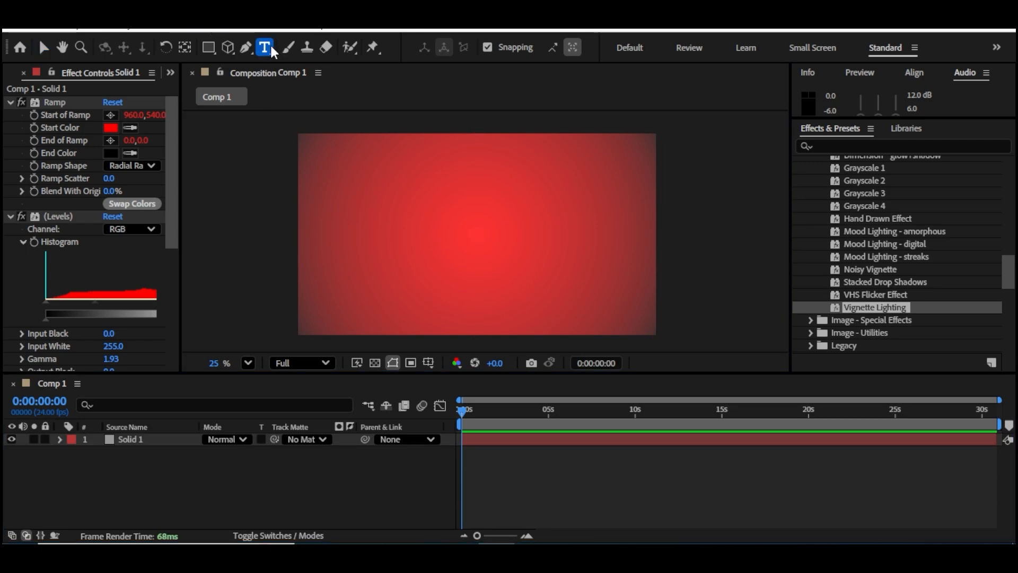
left_click(362, 231)
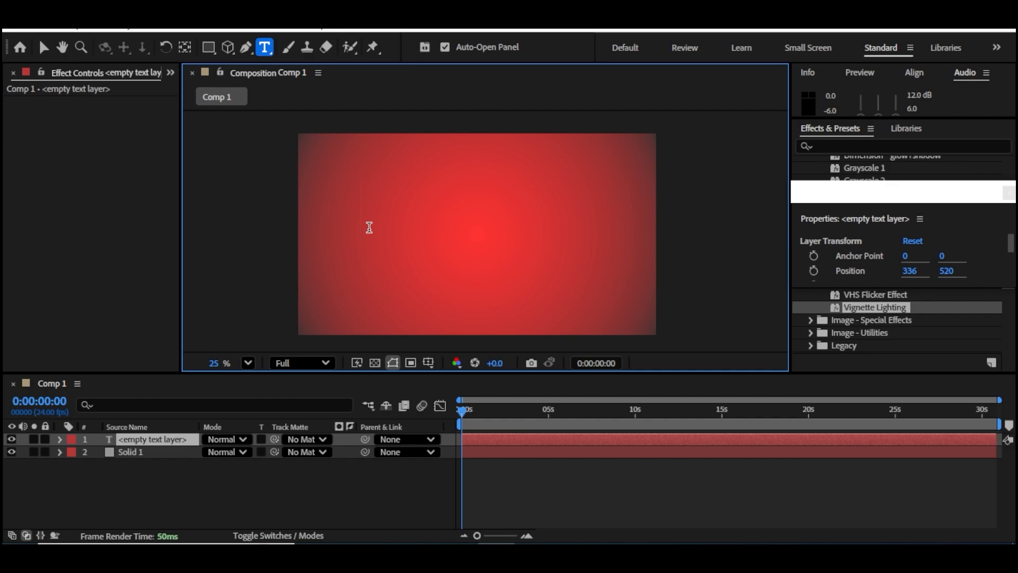
type("$")
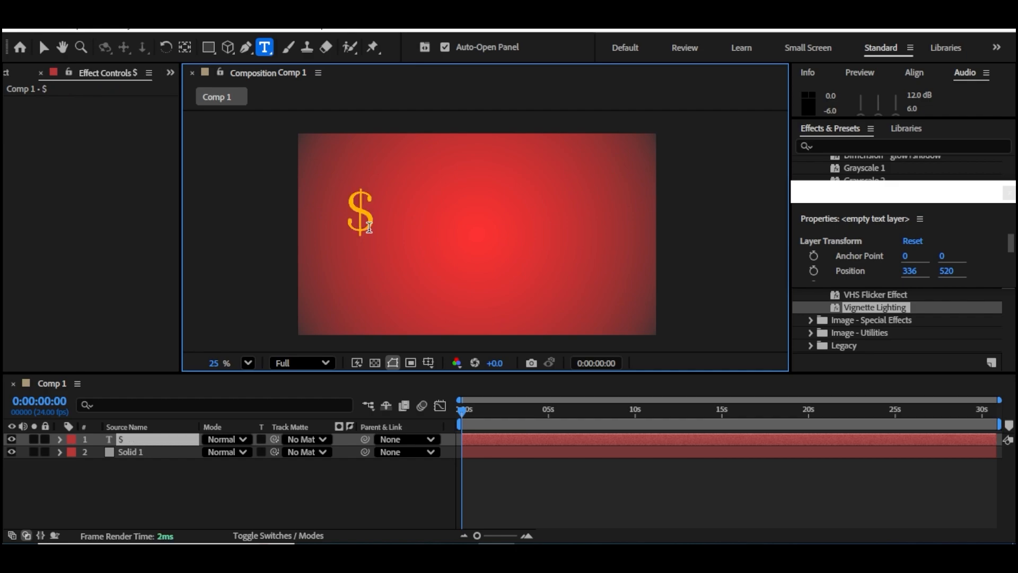
Move the $ text to about 508, 637 in the composition and deselect it.
left_click(45, 48)
left_click_drag(356, 208, 389, 230)
left_click(160, 463)
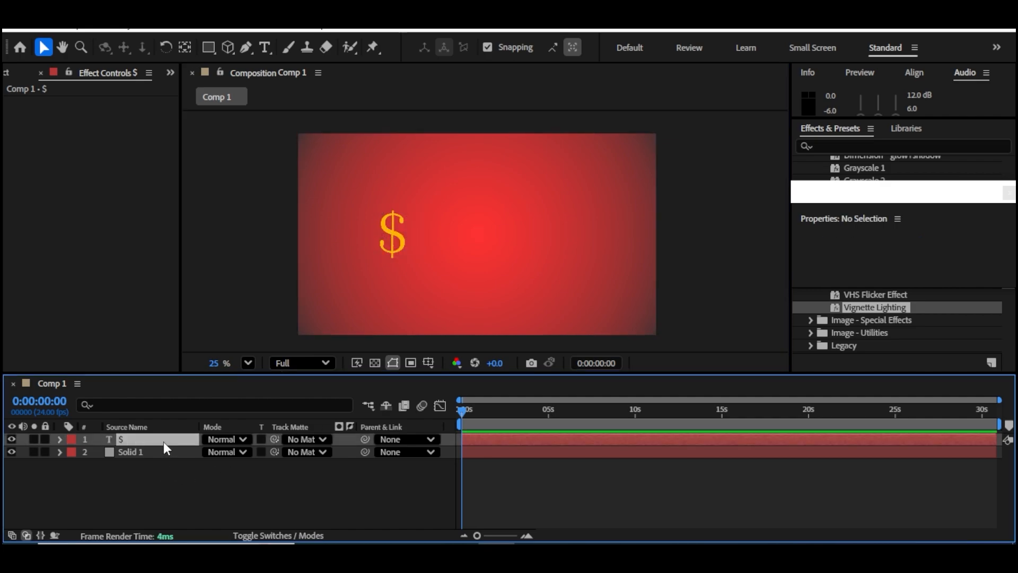
left_click(165, 441)
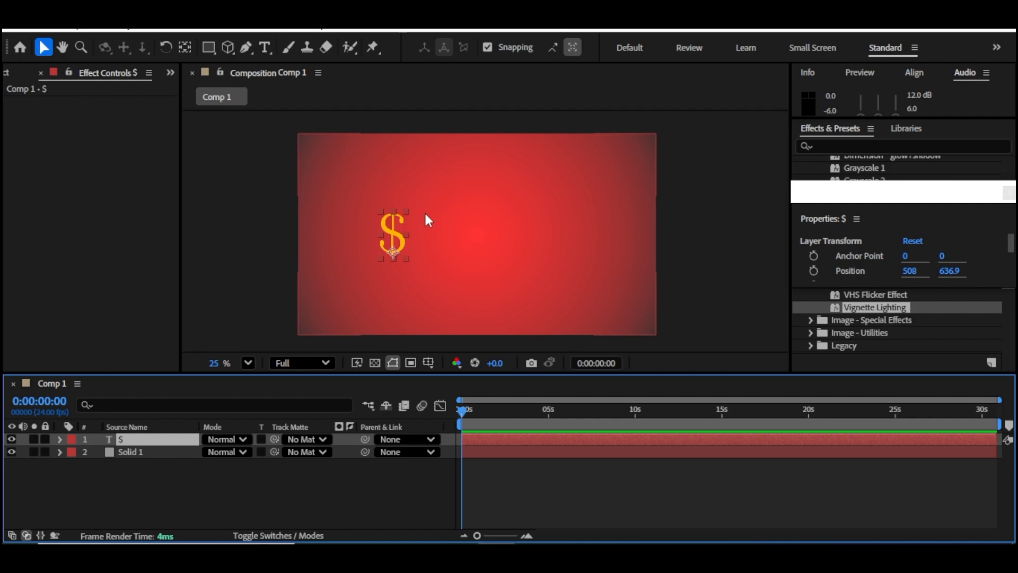
left_click(180, 470)
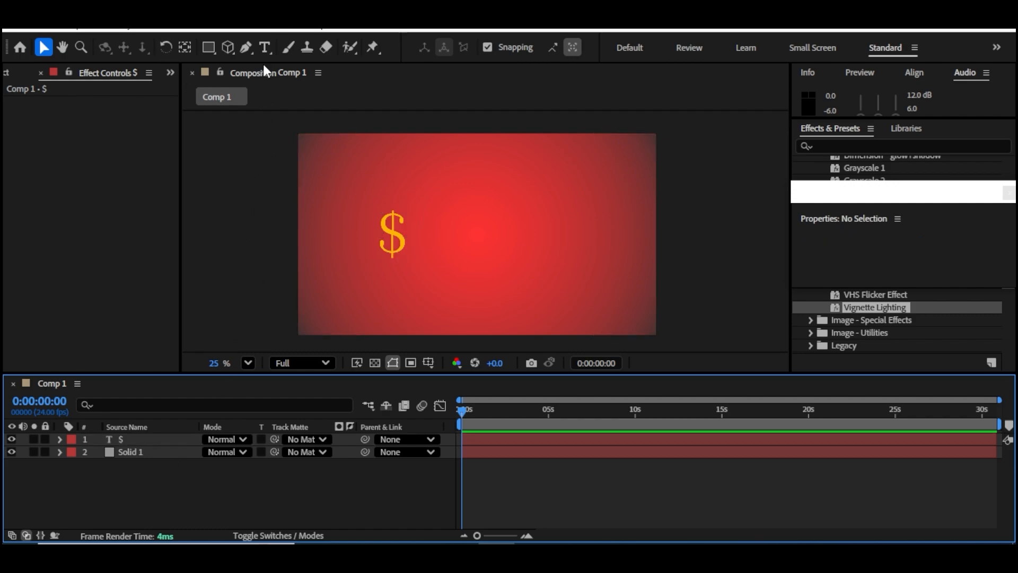
Add an empty text layer just right of the dollar sign, at about 640, 536.
left_click(265, 46)
left_click(419, 231)
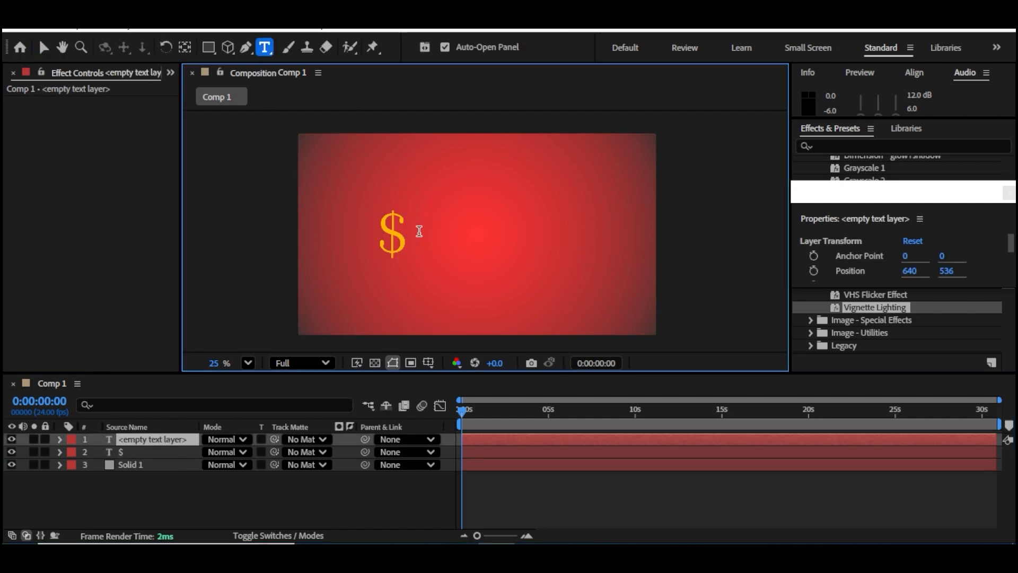
left_click(43, 47)
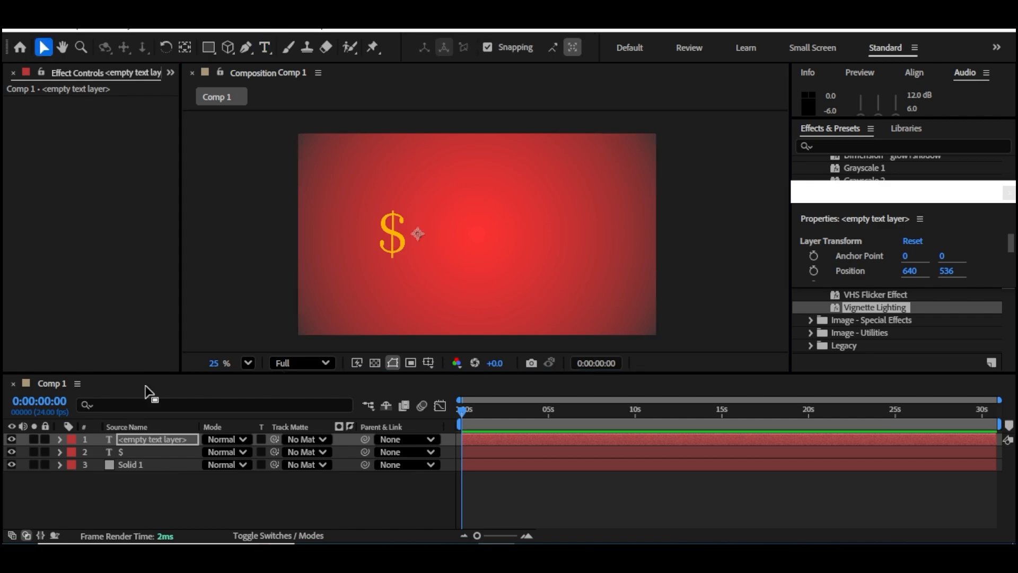
Add the expression Math.round(time*100) to the empty text layer's Source Text and apply it.
left_click(60, 439)
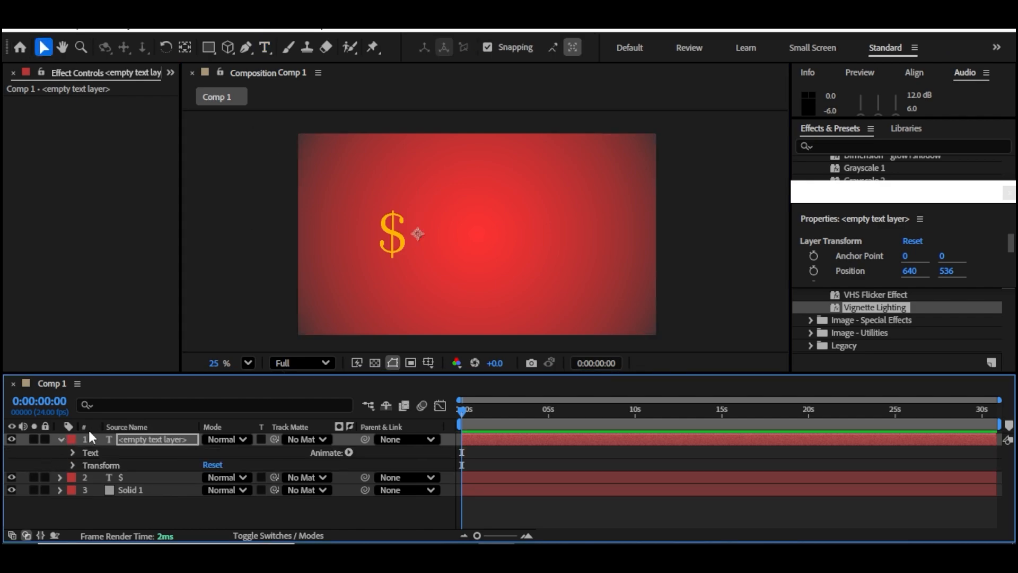
left_click(73, 452)
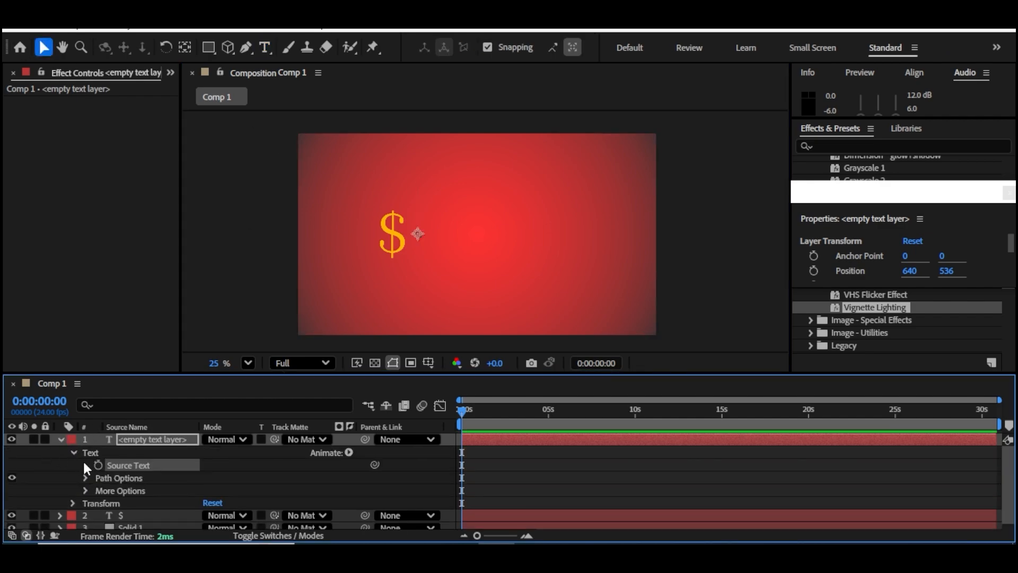
right_click(142, 466)
left_click(224, 393)
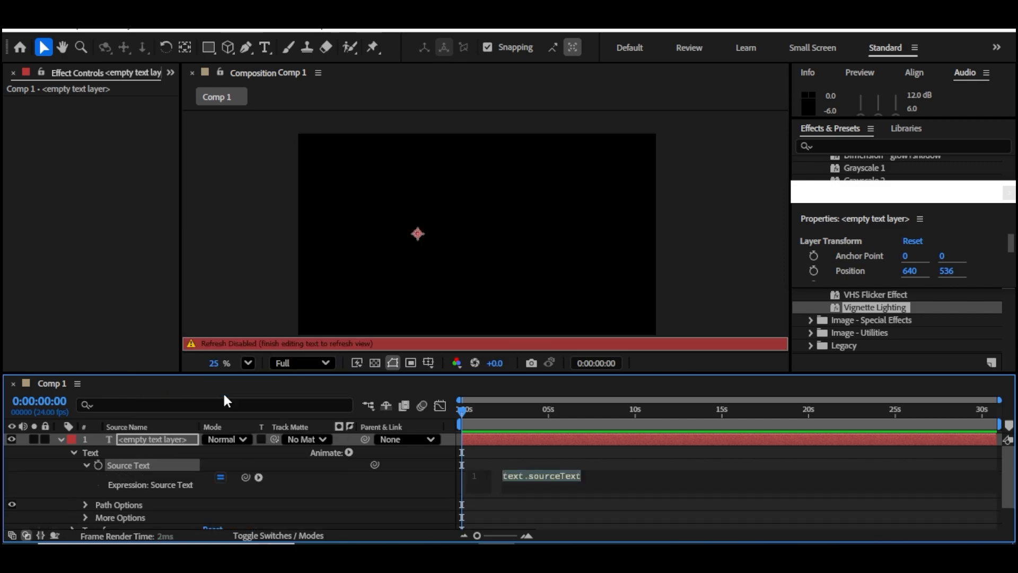
type("Math")
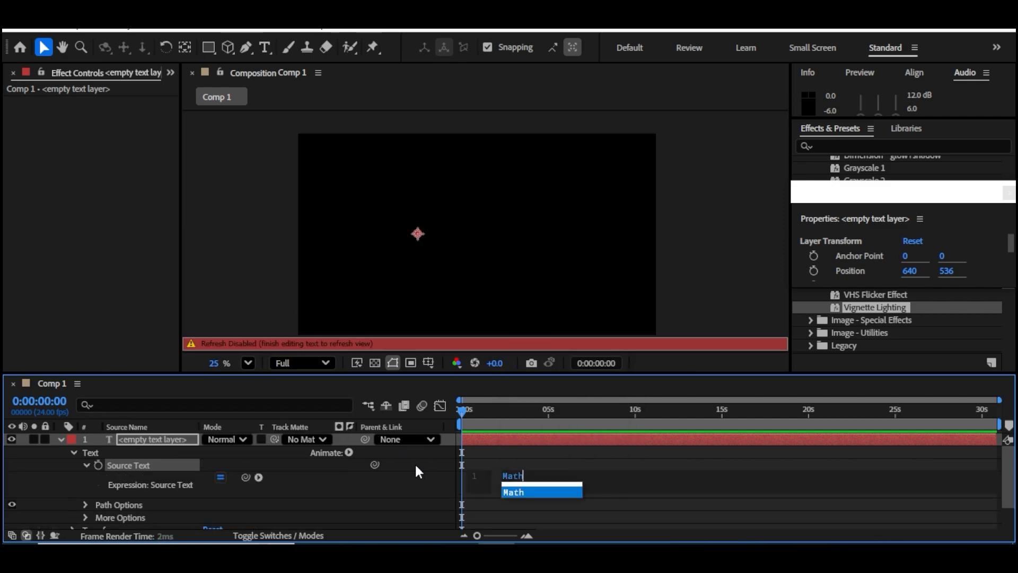
key("Escape")
type(".round")
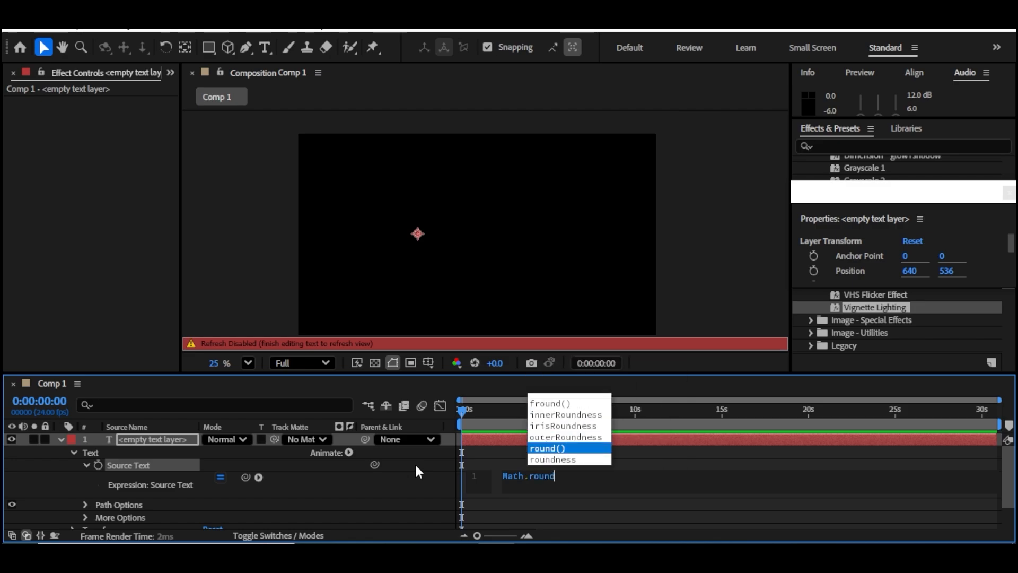
type("(t")
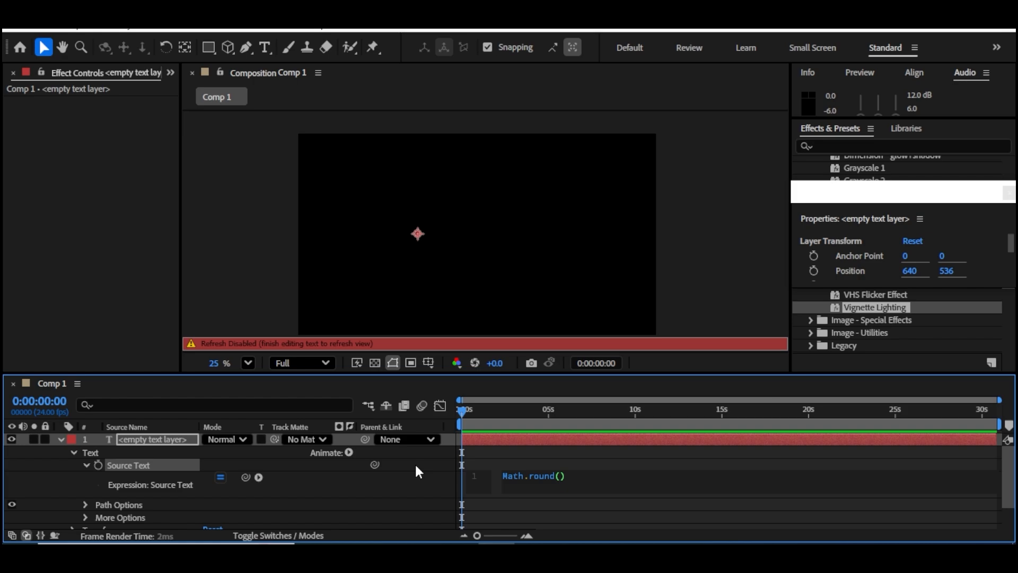
type("ime")
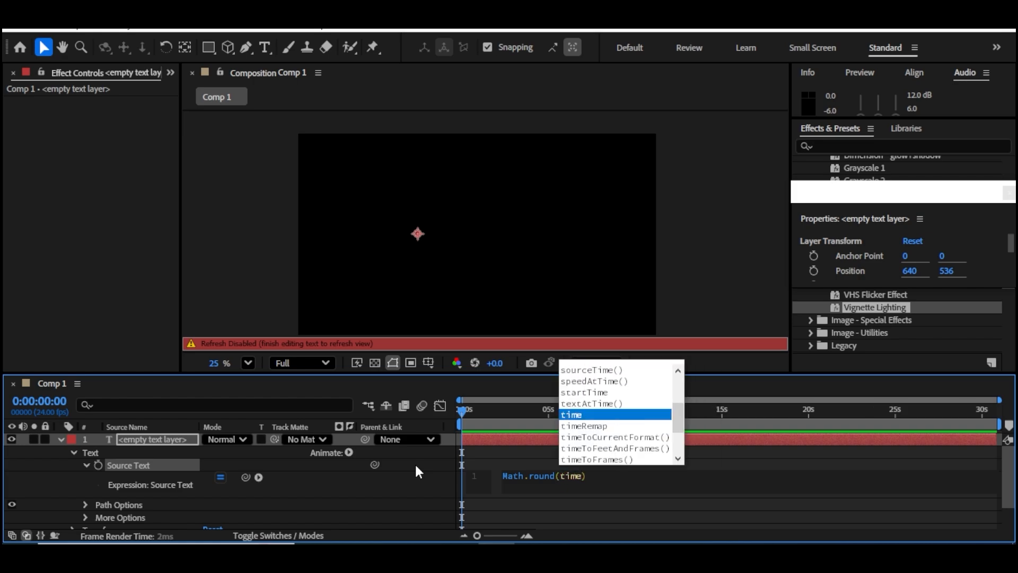
type("*")
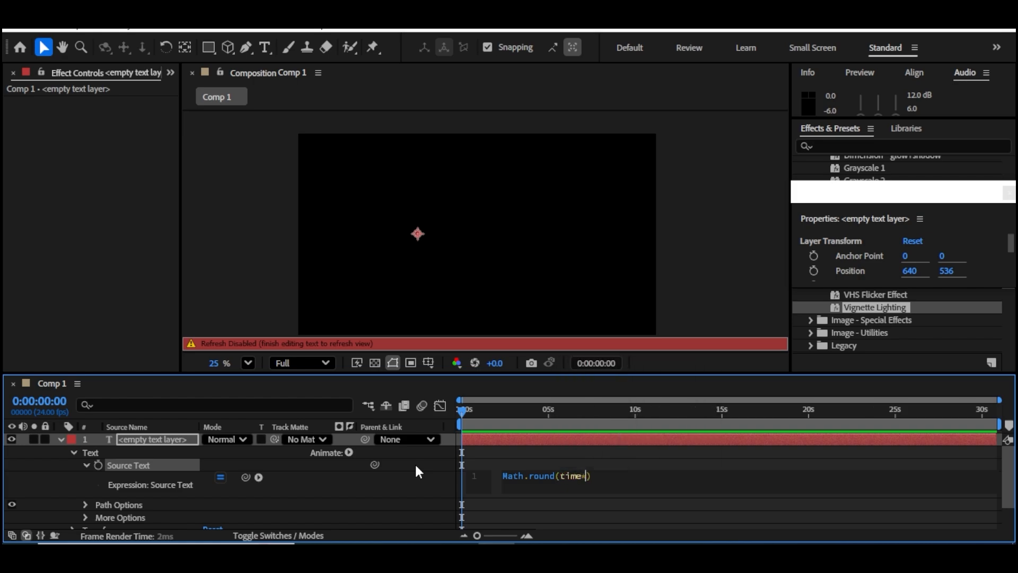
type("100")
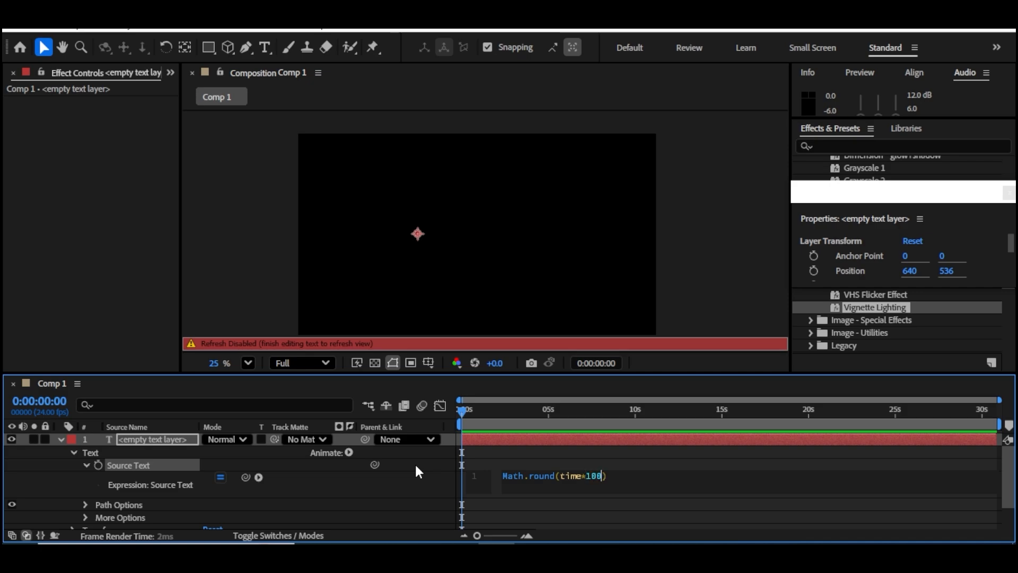
left_click(499, 401)
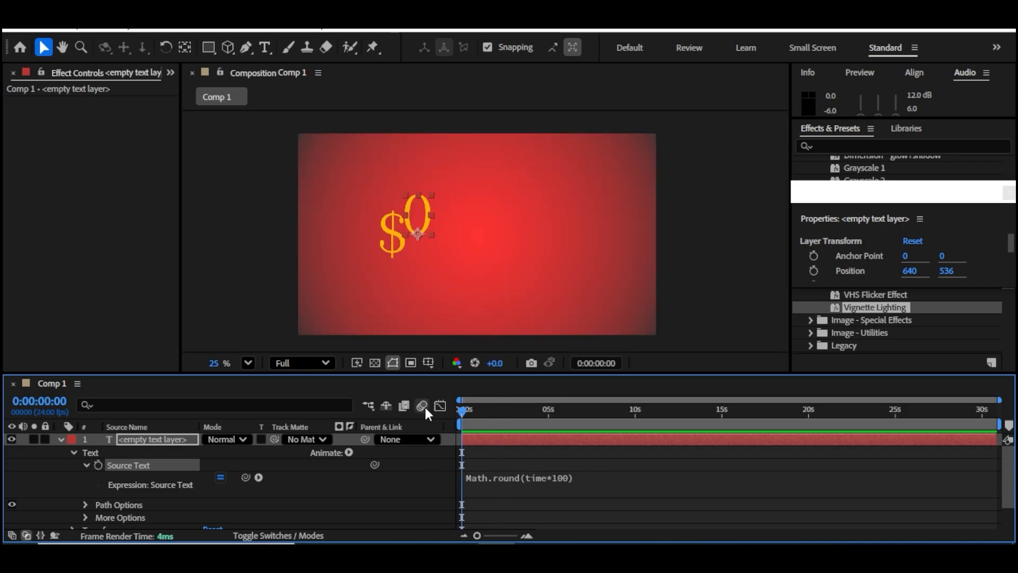
Line the number up beside the dollar sign, previewing the count and shifting the number to about 813, 643.
left_click_drag(422, 210, 438, 240)
key("space")
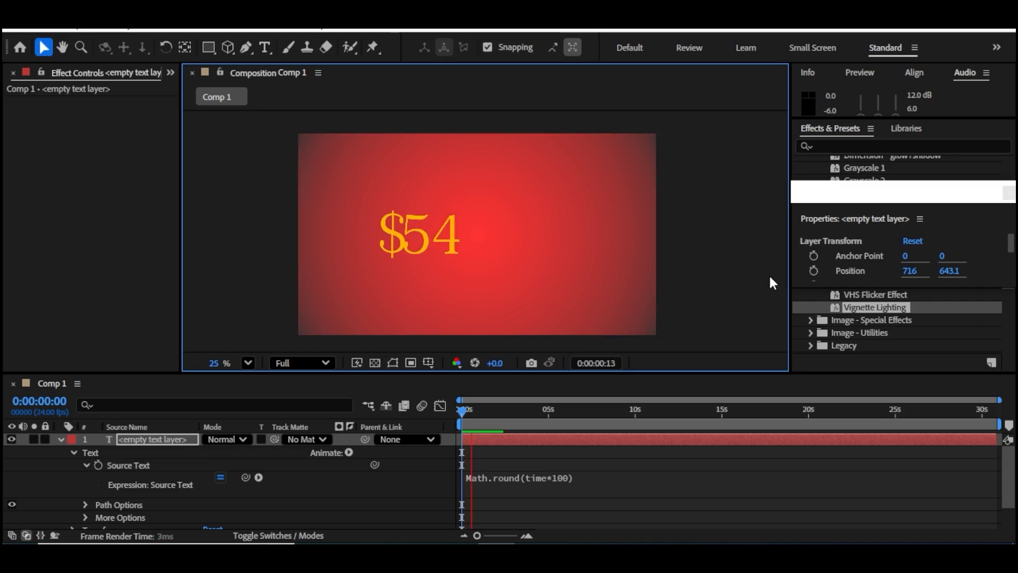
left_click_drag(459, 244, 457, 241)
key("space")
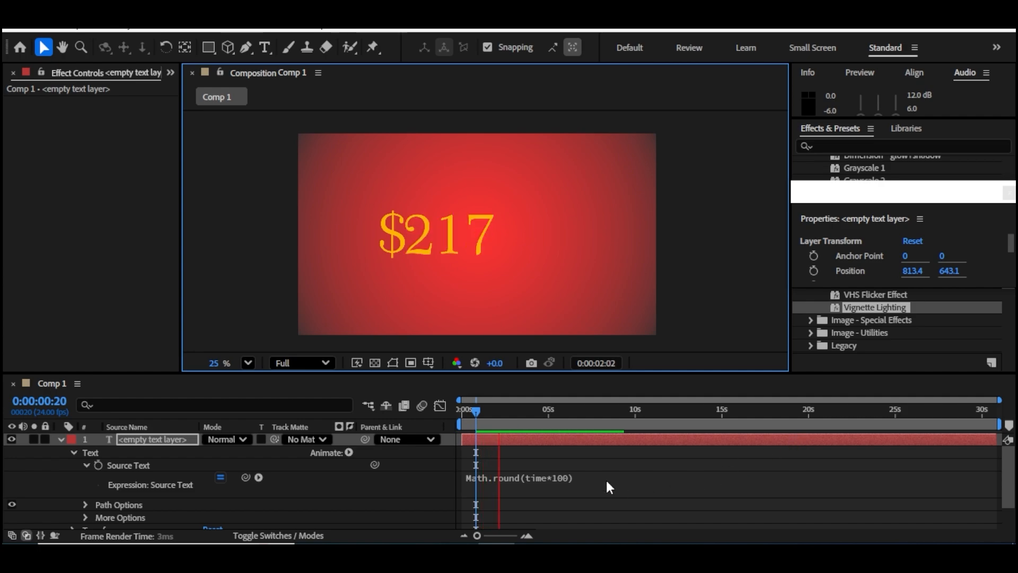
Go back to the first frame and move the number closer to the dollar sign, to about 693, 643.
left_click(543, 424)
left_click_drag(544, 422, 425, 441)
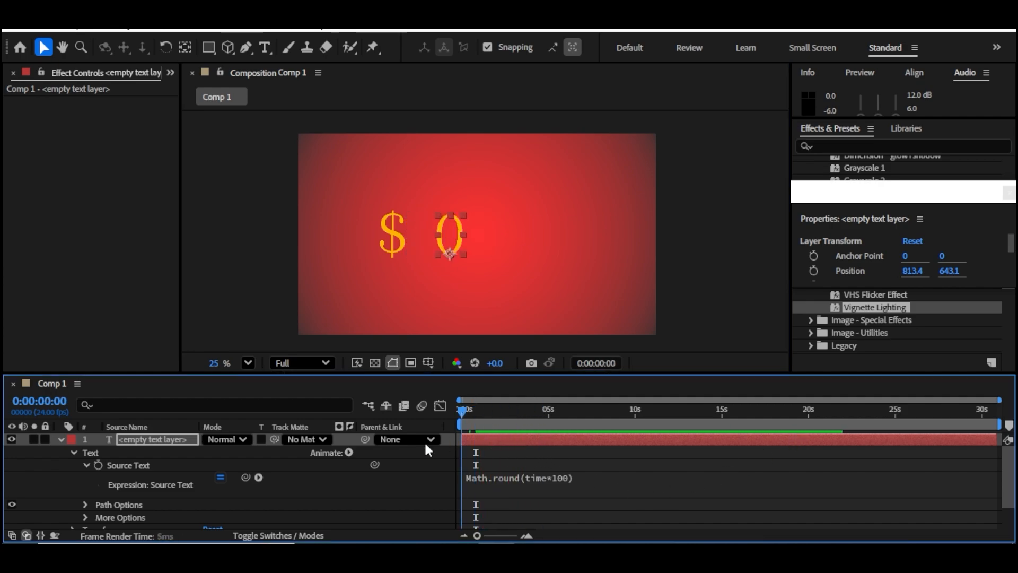
left_click_drag(458, 244, 428, 249)
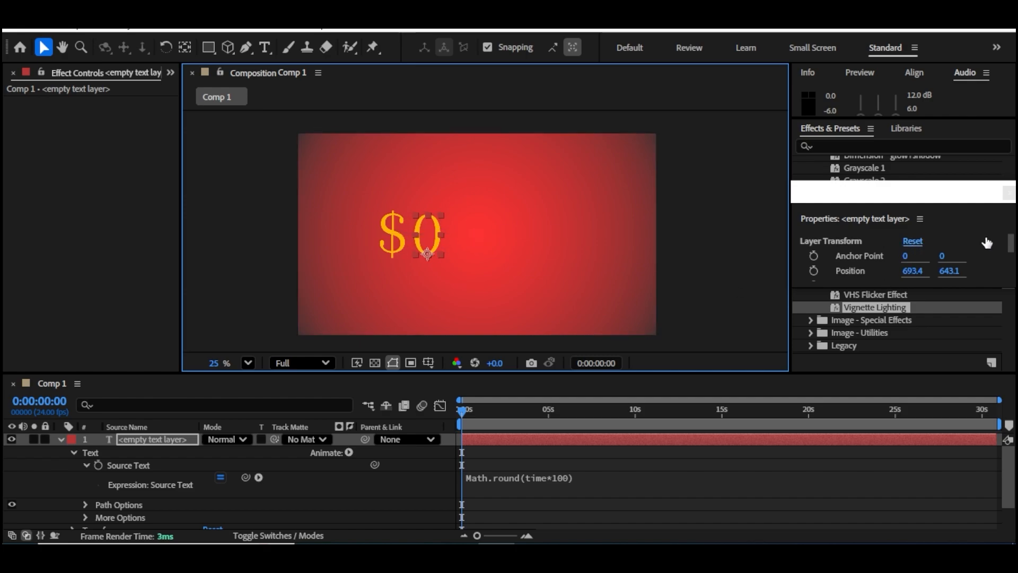
Close the floating Properties panel covering the Effects & Presets list.
left_click_drag(1013, 193, 940, 198)
left_click(938, 197)
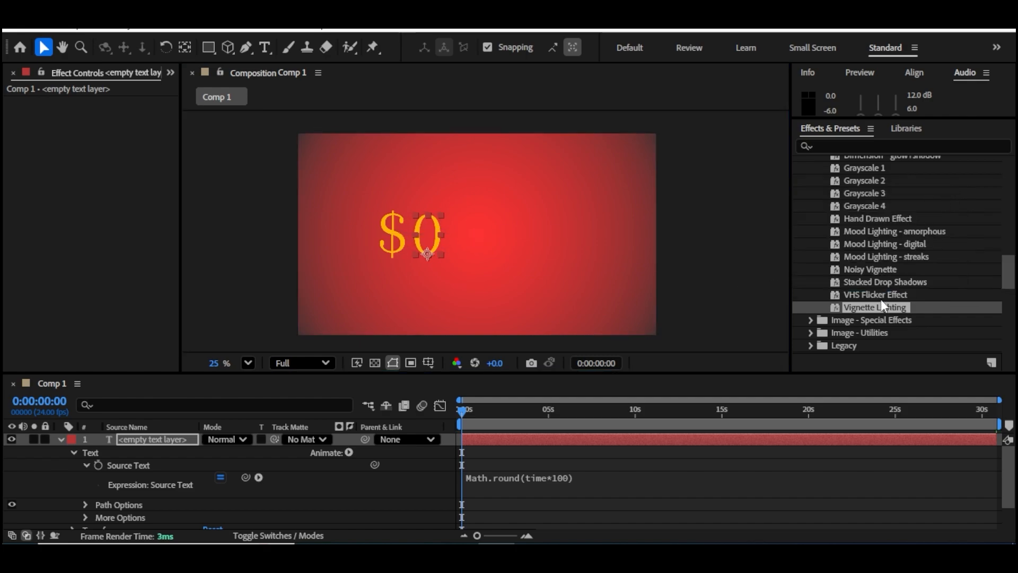
scroll(875, 313, "down", 10)
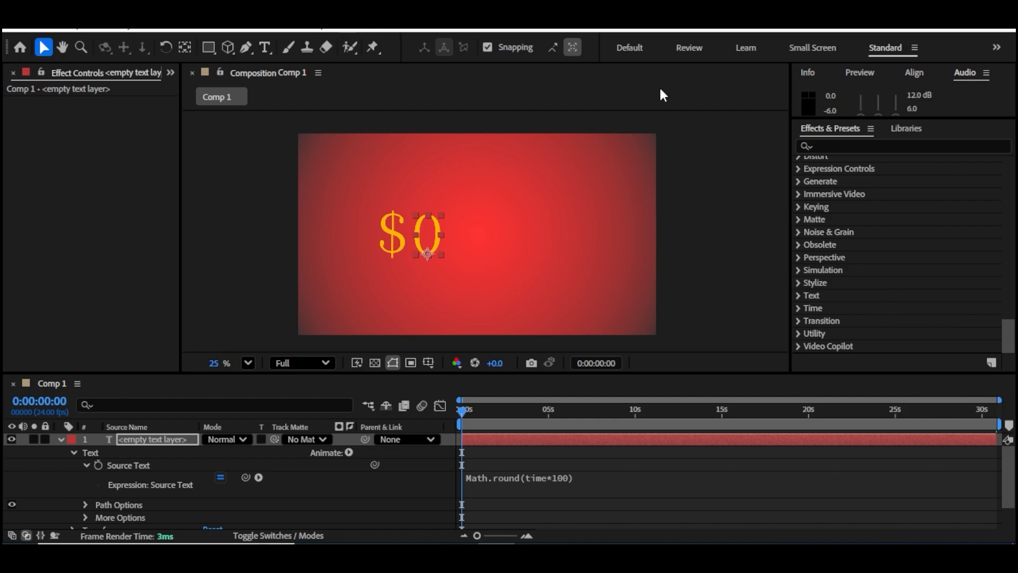
left_click(844, 126)
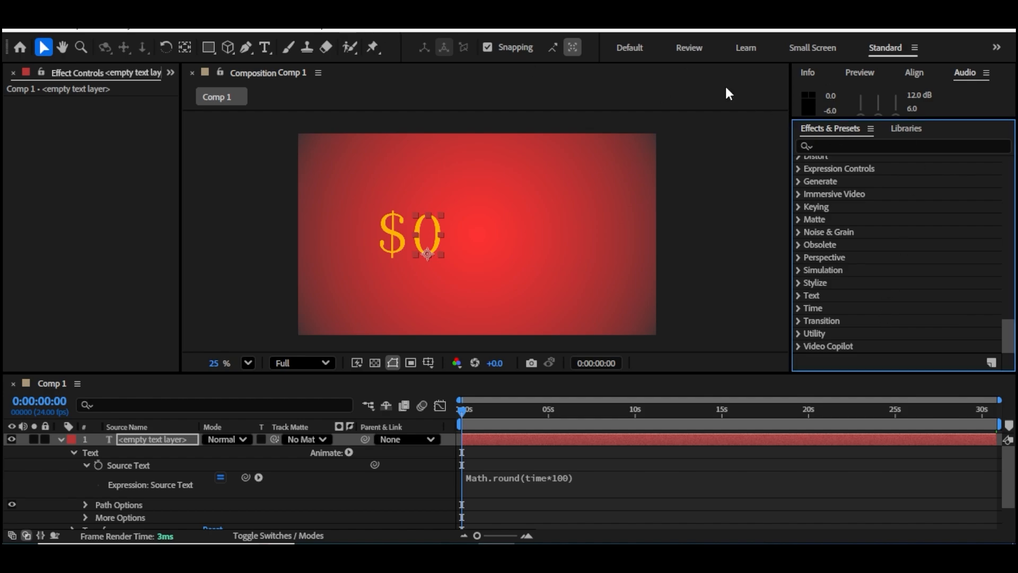
Show the Paragraph panel and left-align the number text.
left_click(280, 25)
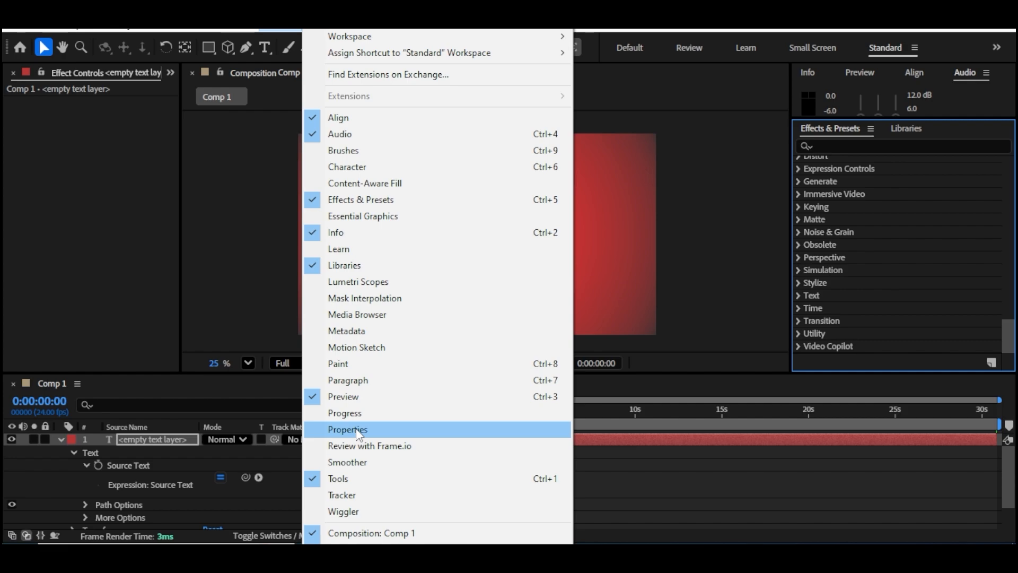
left_click(368, 381)
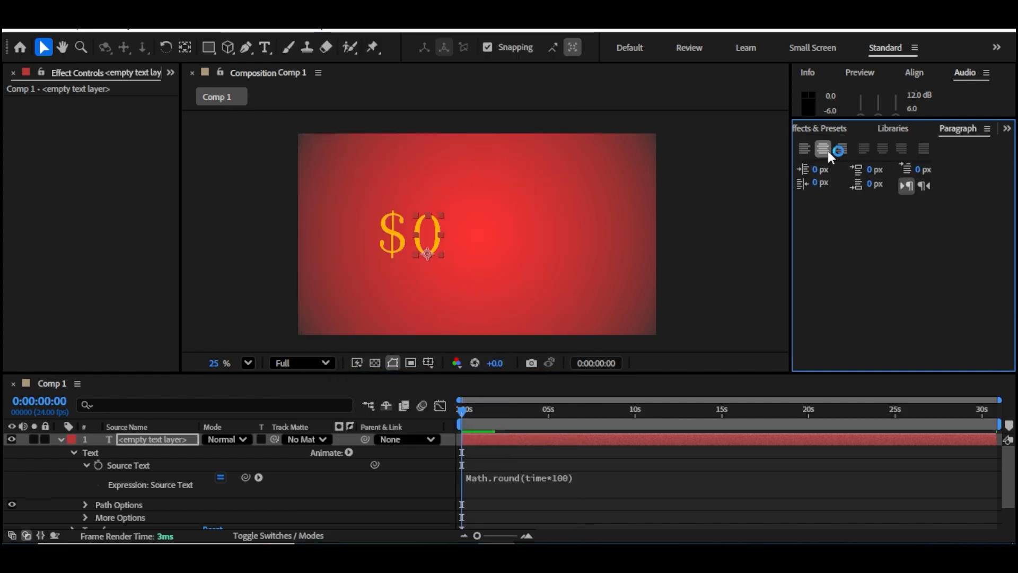
left_click(805, 149)
Preview the left-aligned count and return to the first frame.
left_click(454, 268)
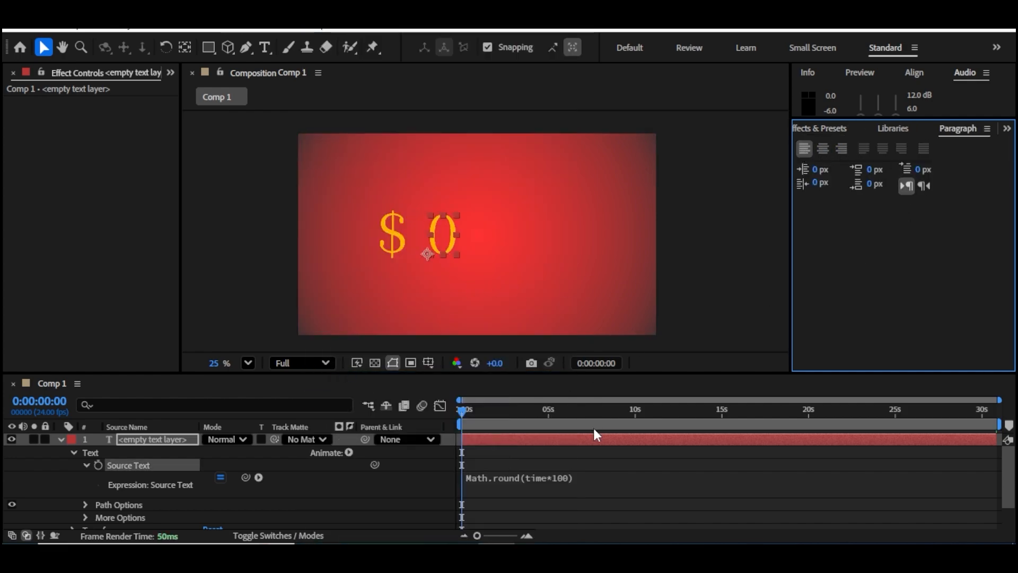
key("space")
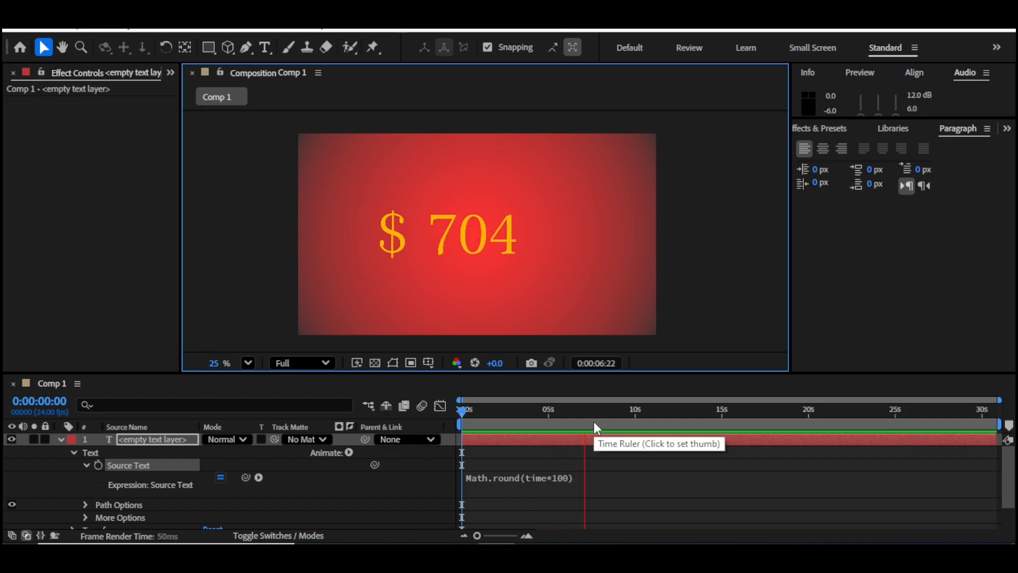
left_click_drag(595, 415, 405, 411)
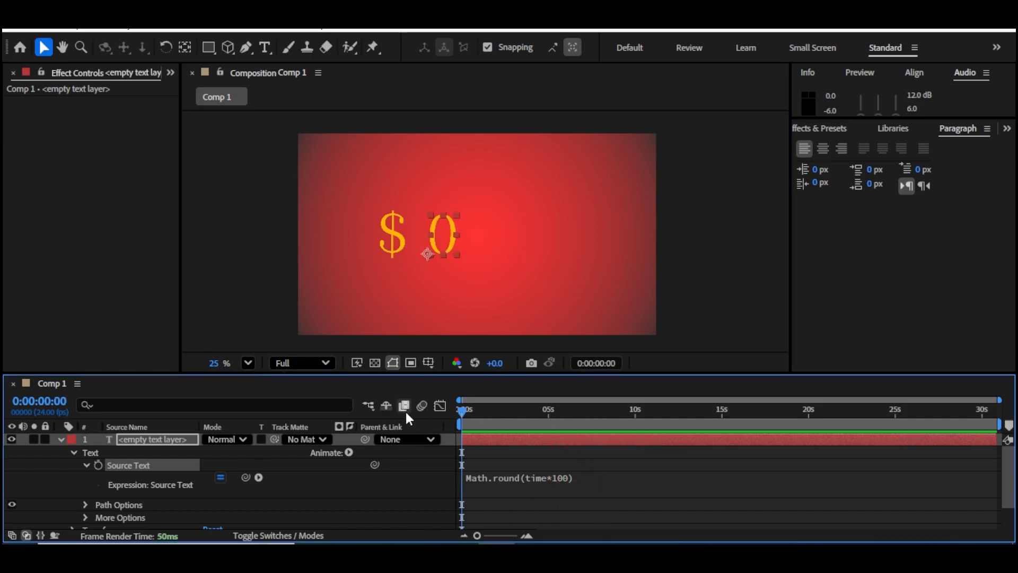
Collapse the number layer, and delete both it and the $ layer so only Solid 1 remains.
left_click(58, 439)
left_click(123, 499)
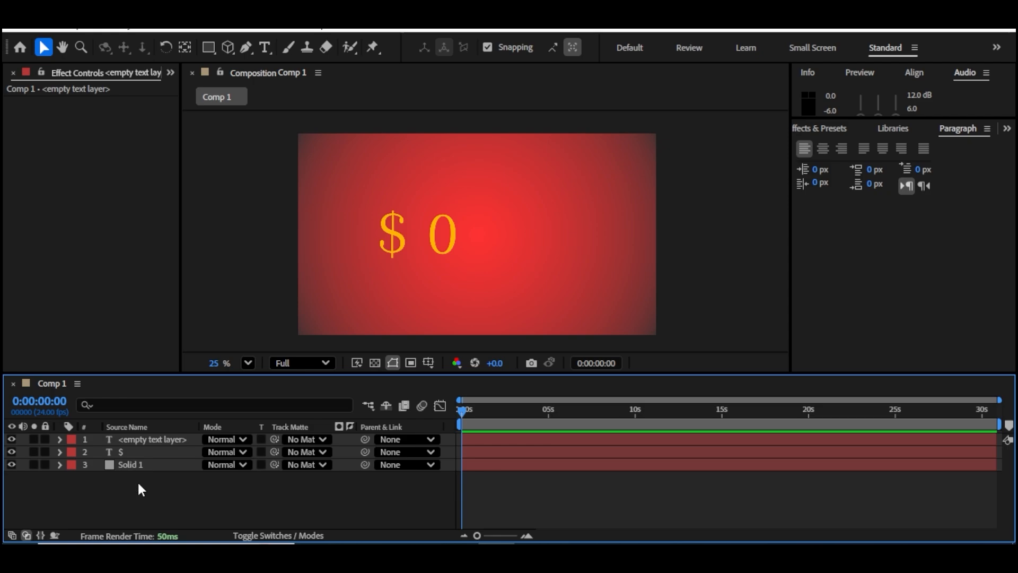
left_click(148, 441)
key("Delete")
left_click(142, 441)
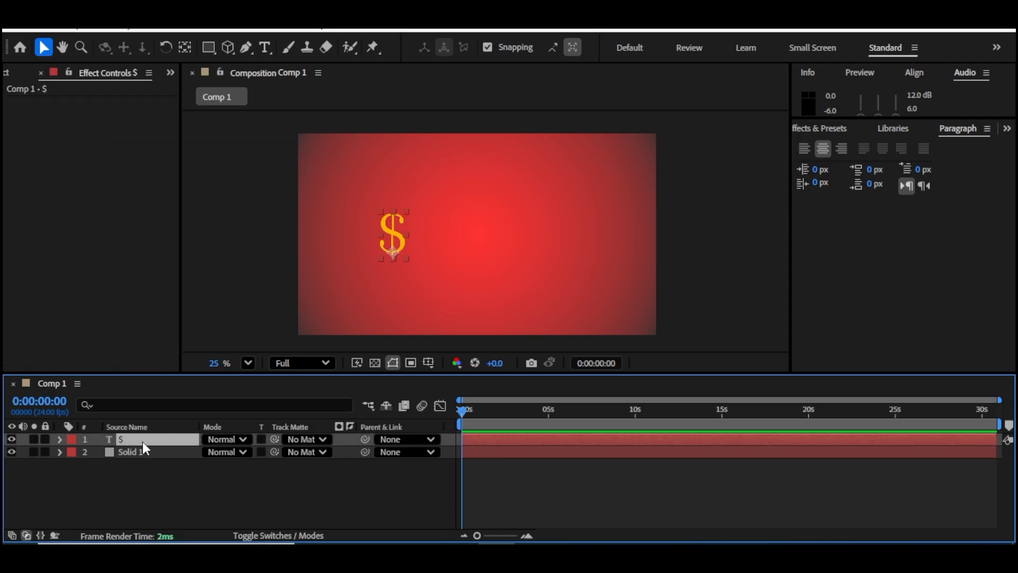
key("Delete")
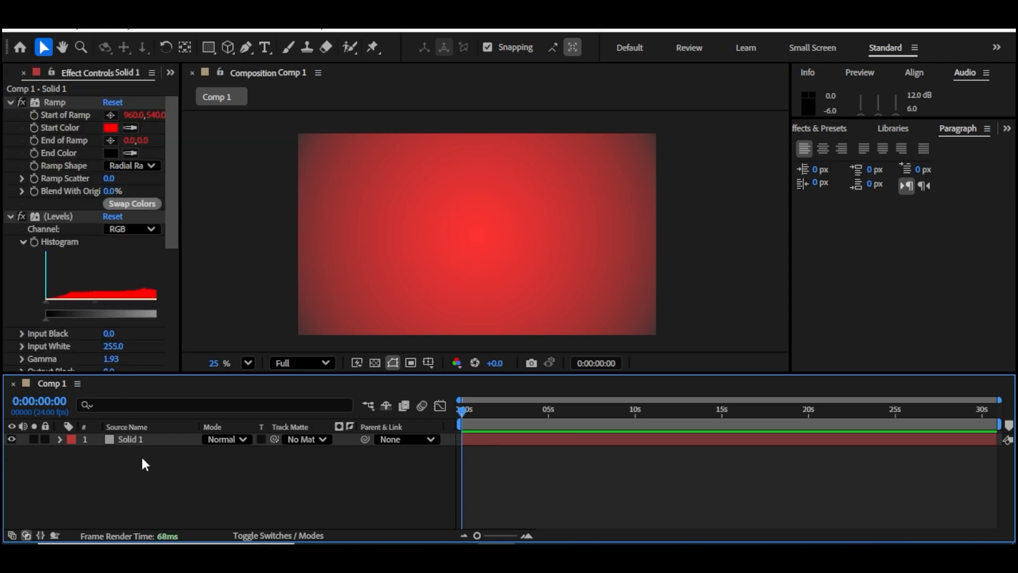
Create a text layer with a name in capital letters over the red gradient, at about 420, 500.
left_click(264, 48)
left_click(399, 228)
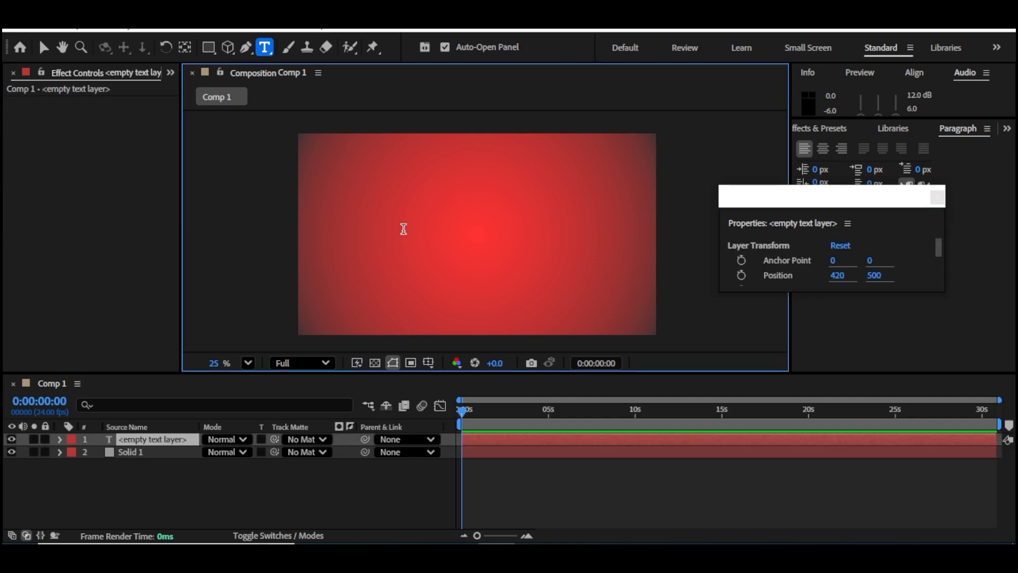
type("JAGAT")
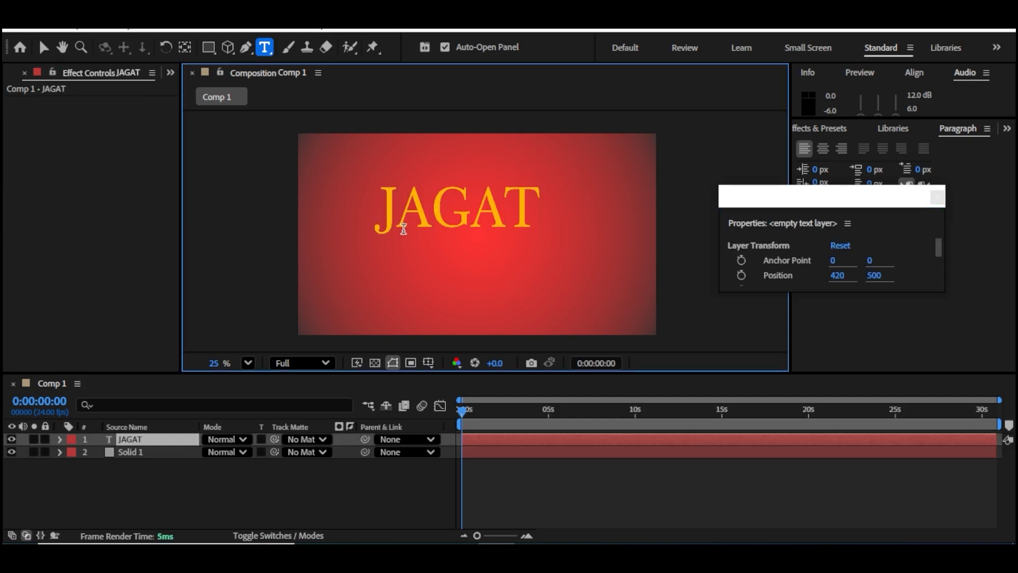
Extend the title text with DESIGN FLOWS and move it to about -224, 629.
type(" DESIGN")
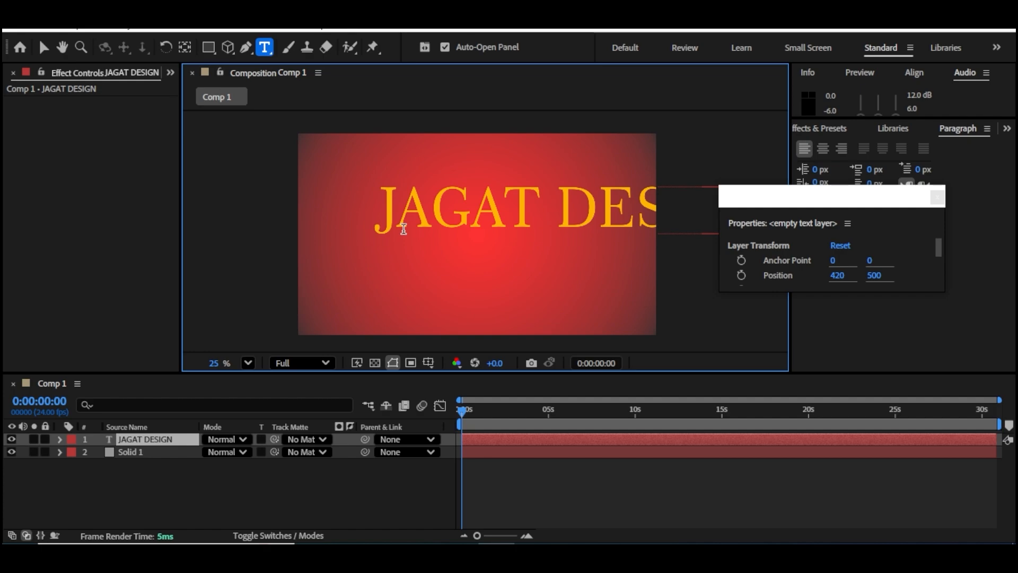
type(" FLOWS")
left_click(44, 48)
left_click_drag(509, 218, 411, 247)
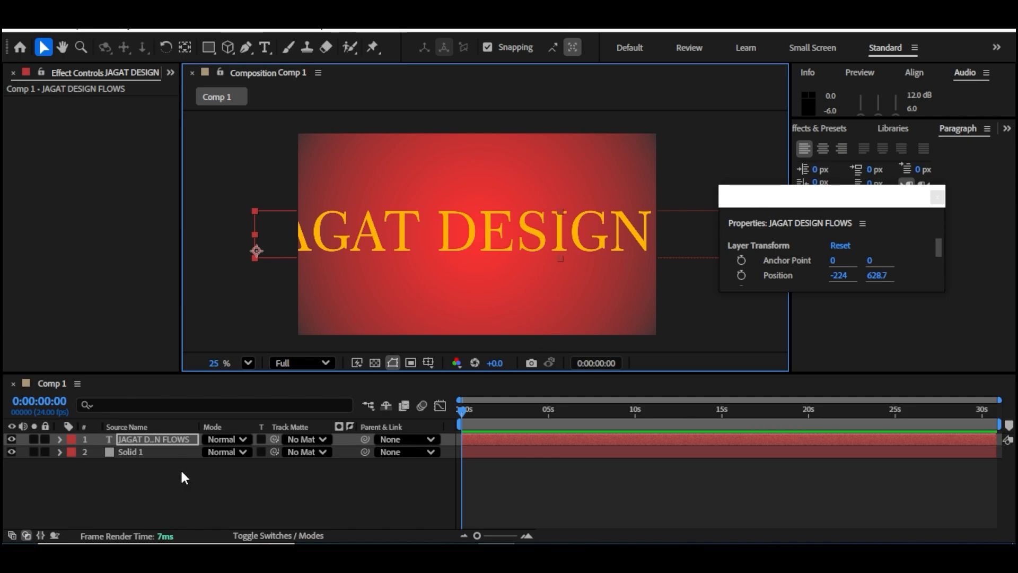
Move the Properties panel down, then show the Character panel and reduce the title's font size to 125 px.
left_click_drag(873, 203, 876, 373)
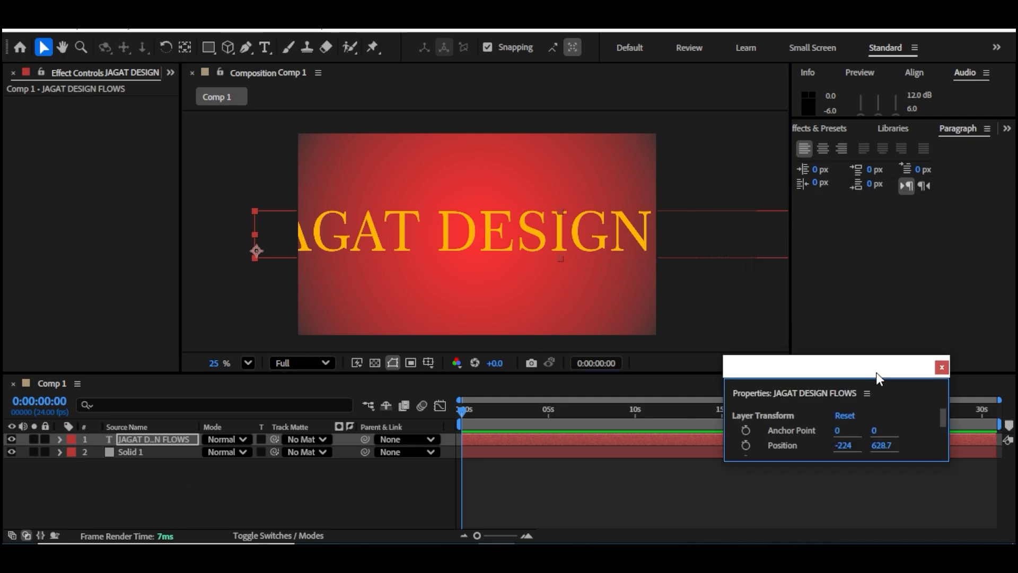
left_click(289, 30)
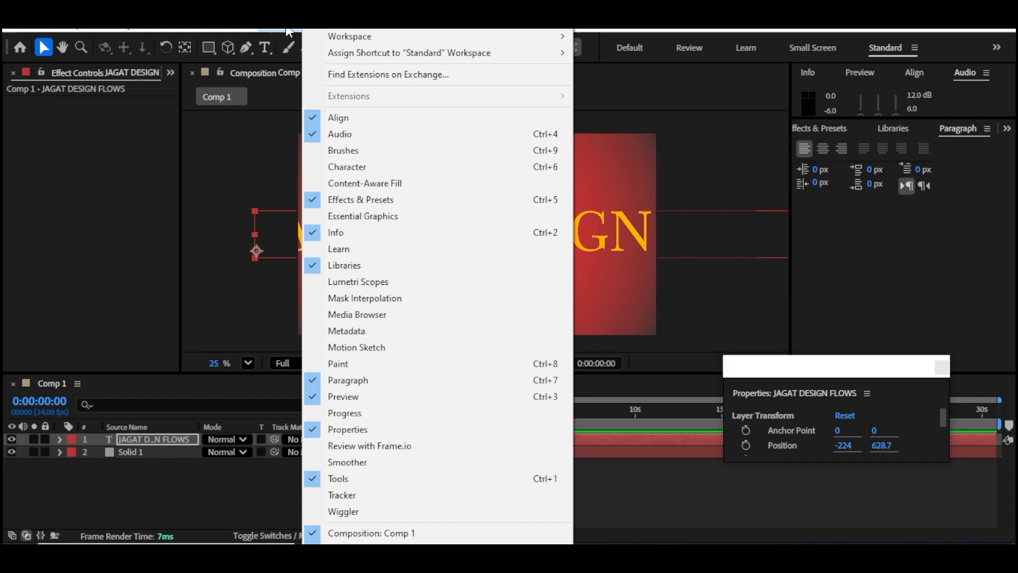
left_click(340, 164)
left_click_drag(822, 194, 711, 212)
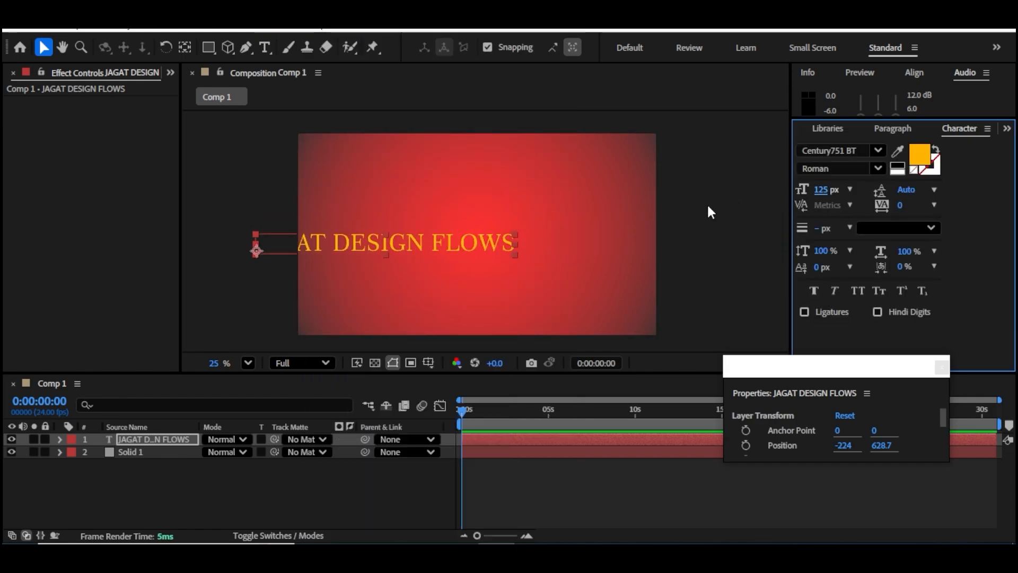
Move the title to about 264, 578 so it sits mid-frame, and set its fill color to white, FFFFFF.
left_click_drag(486, 239, 578, 232)
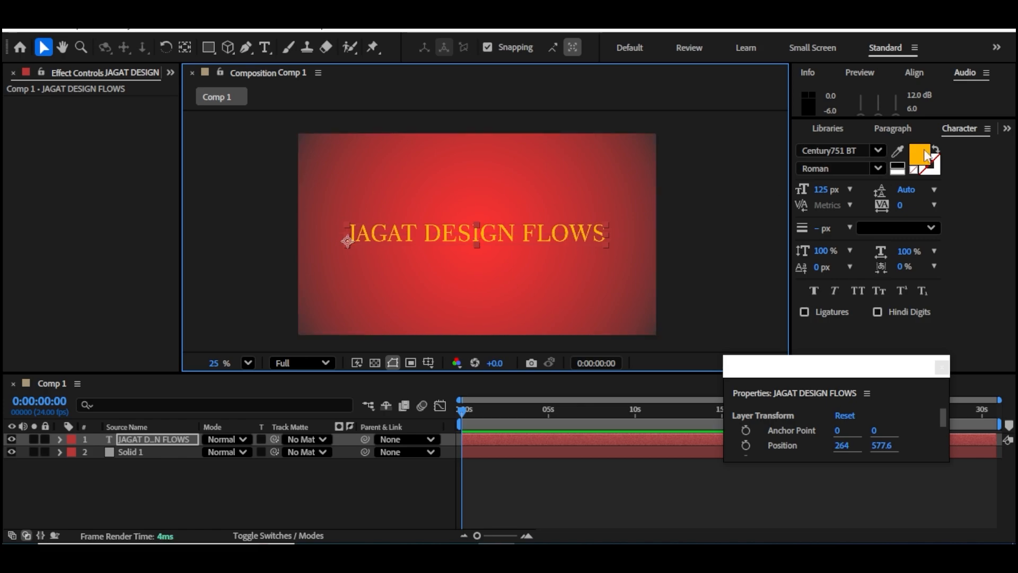
left_click(927, 155)
left_click_drag(555, 384, 332, 282)
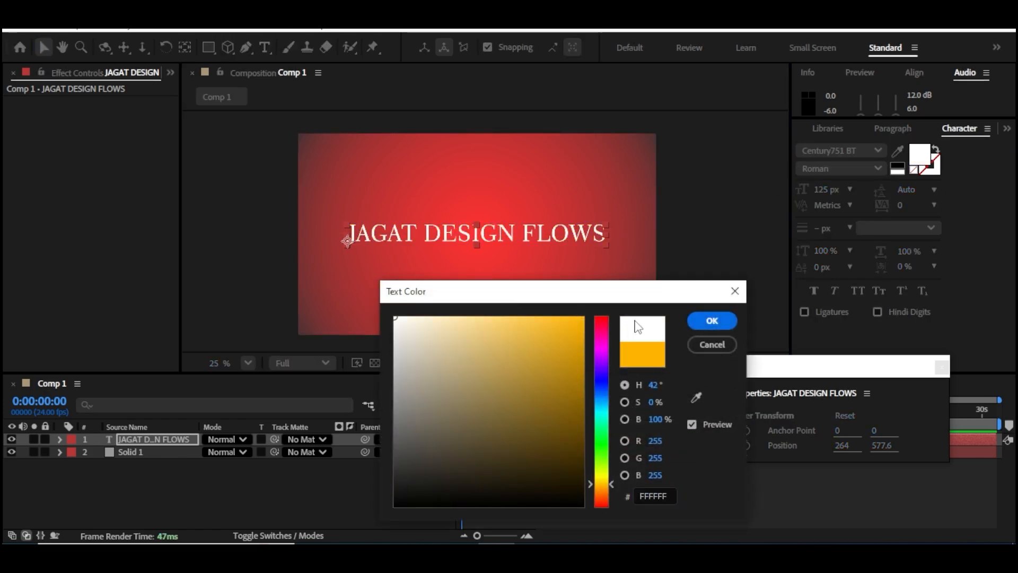
left_click(698, 319)
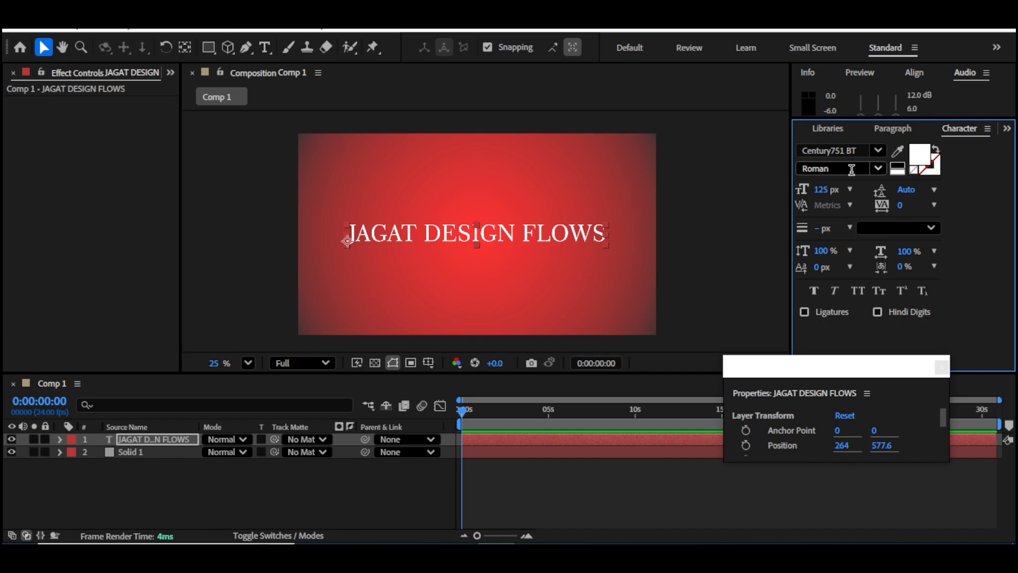
Increase the title's font size to 140 px, keeping the Roman style.
left_click(879, 168)
left_click(877, 171)
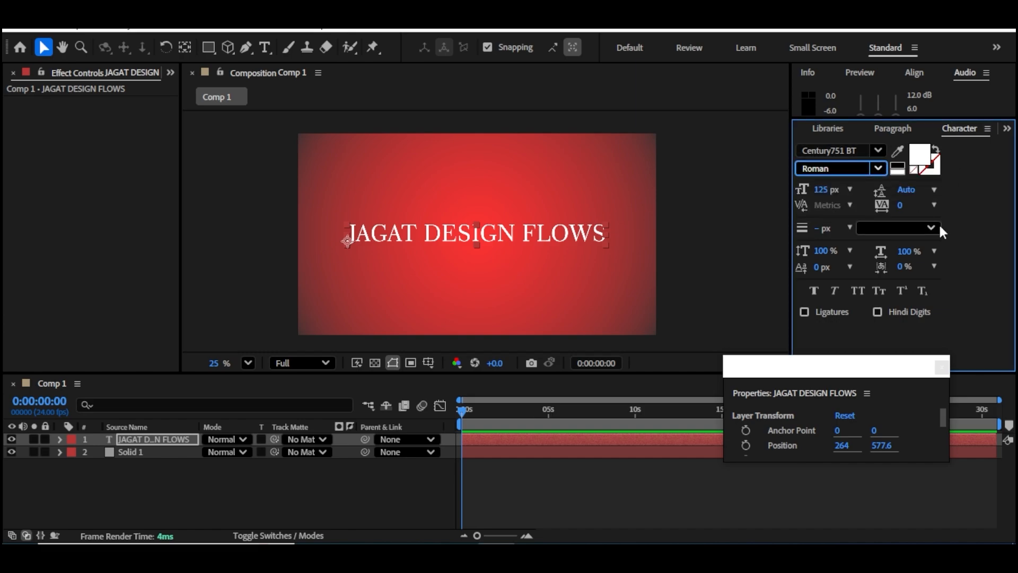
left_click(982, 222)
mouse_move(852, 188)
left_mouse_down()
mouse_move(870, 188)
mouse_move(842, 187)
left_mouse_up()
Reposition the title at the center of the composition, about 189, 582, and center its anchor point within the text.
left_click_drag(558, 238, 545, 240)
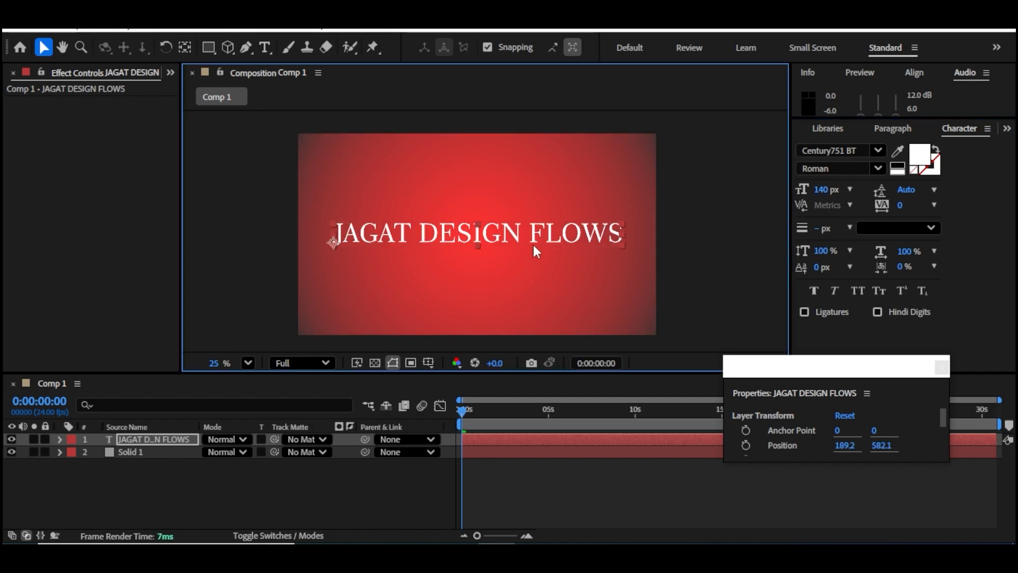
left_click_drag(534, 243, 536, 236)
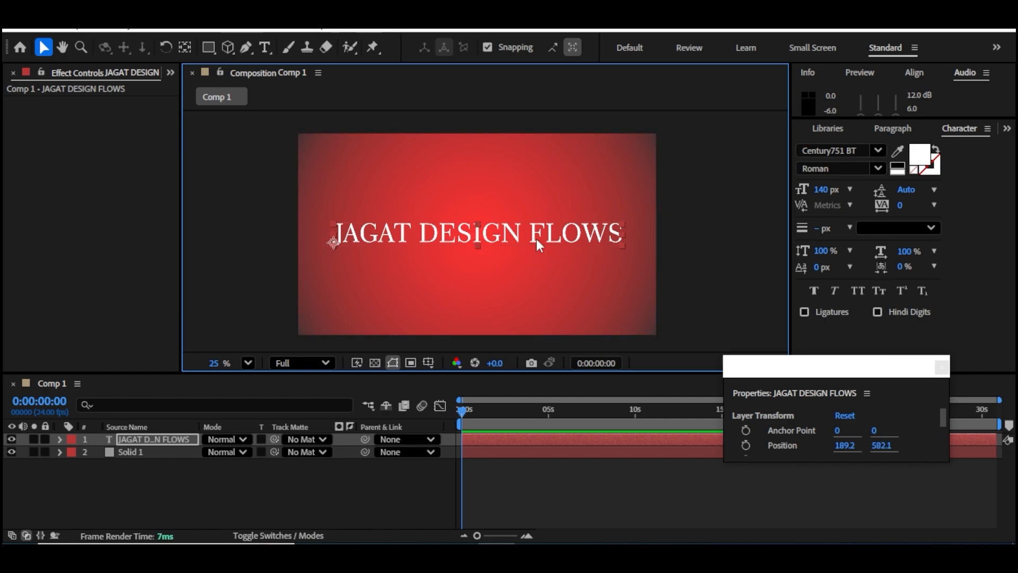
key("ctrl+alt+Home")
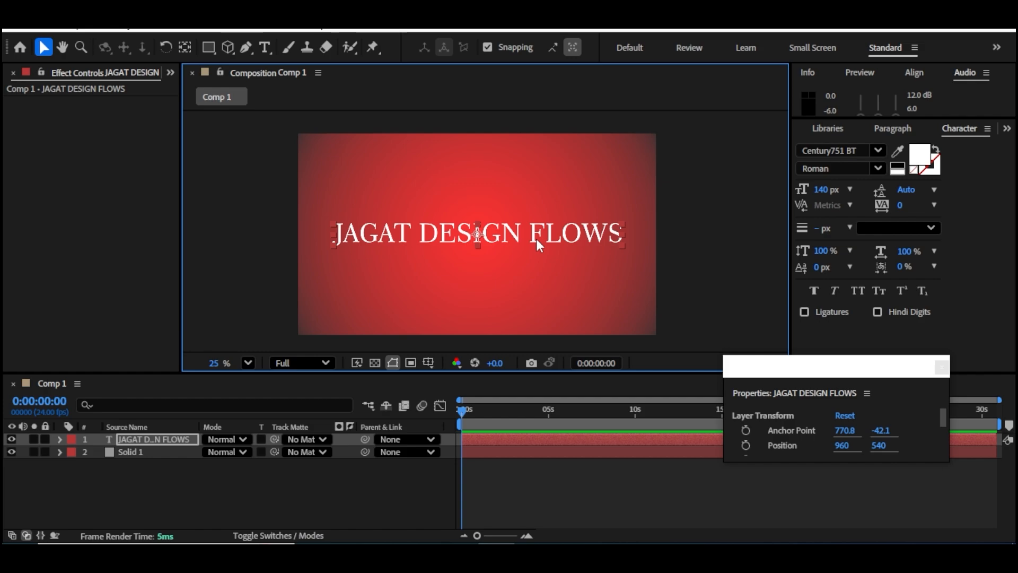
left_click(268, 494)
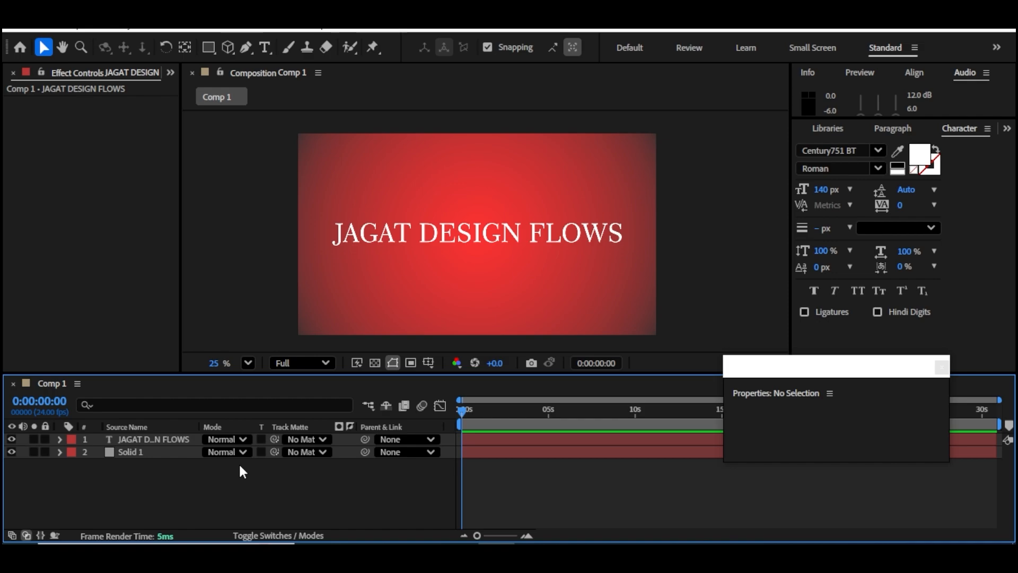
Reveal the title layer's text properties and add an expression to Source Text.
left_click(138, 440)
left_click(60, 439)
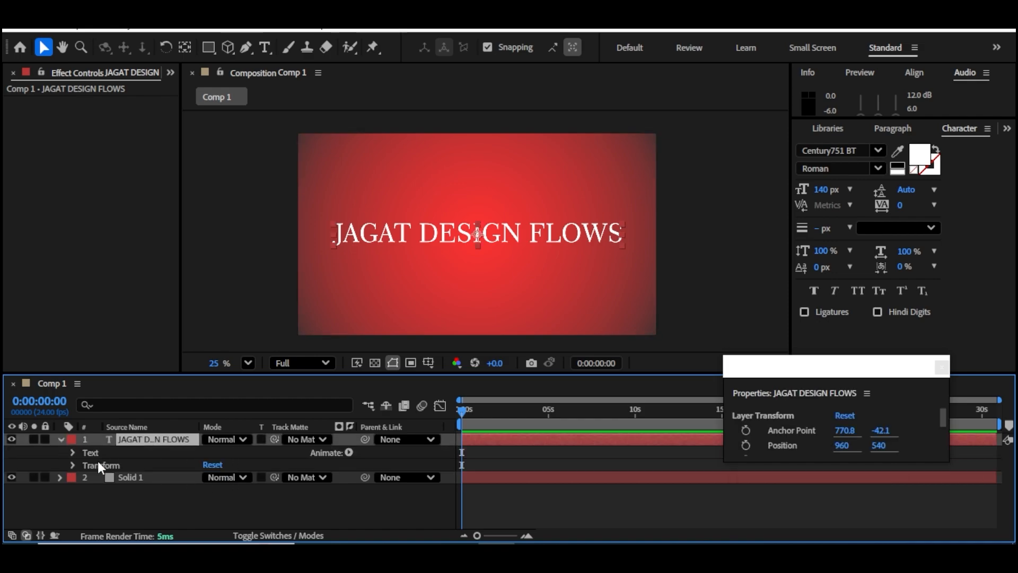
left_click(73, 453)
right_click(122, 465)
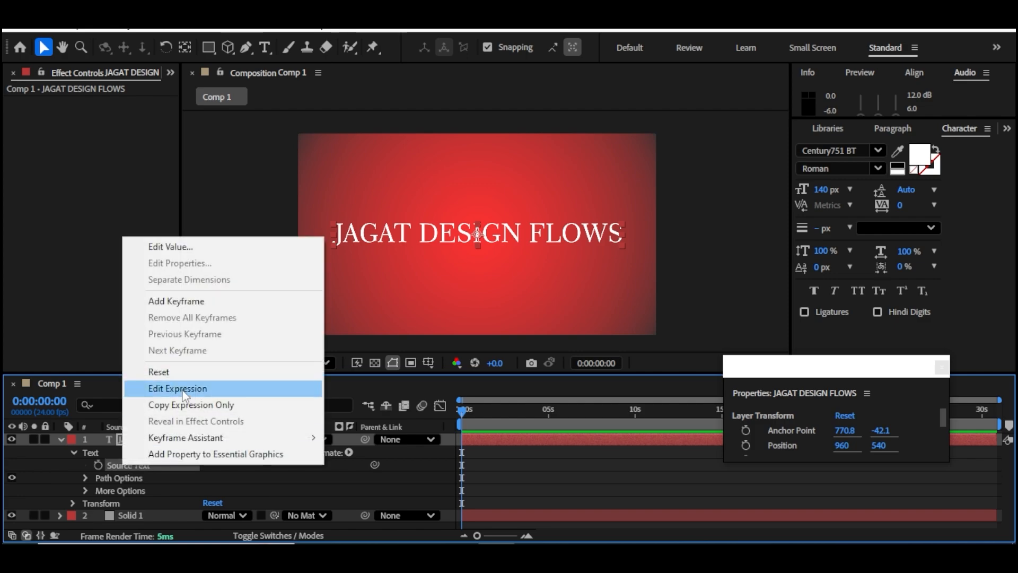
left_click(182, 389)
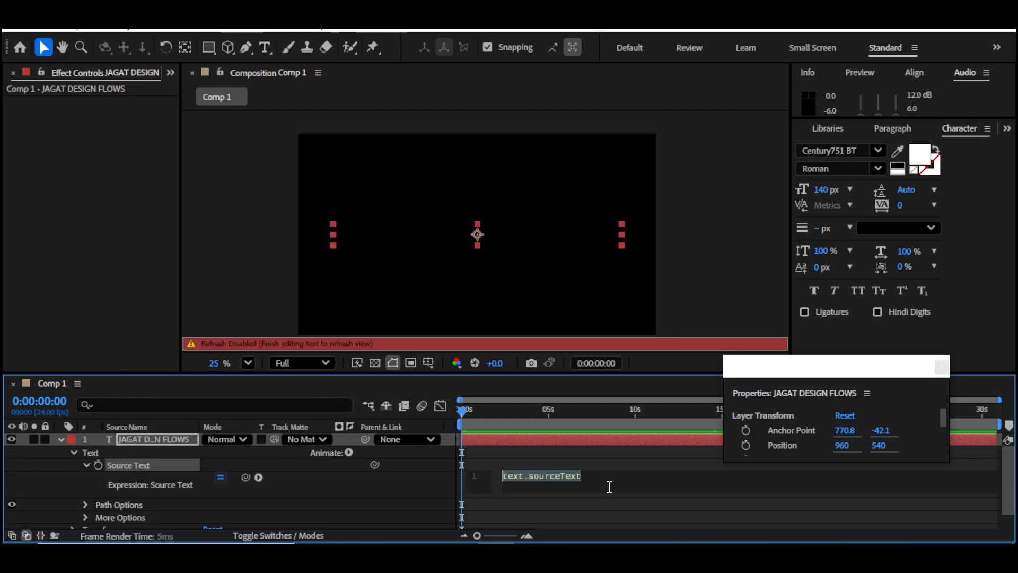
Replace the default Source Text expression with timeToFrames(time-inPoint).
type("time")
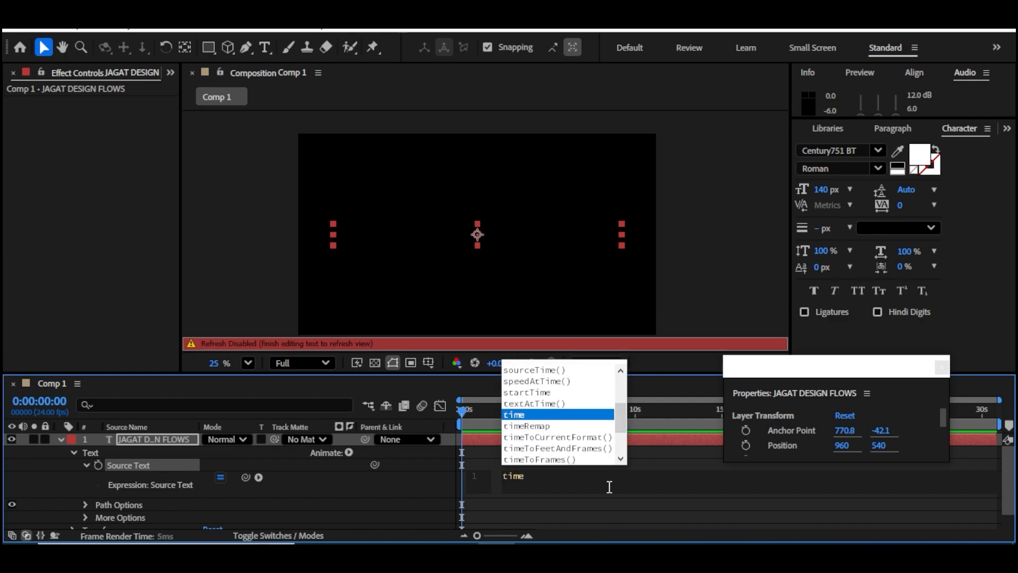
type("To")
key("Down")
key("Down")
key("Return")
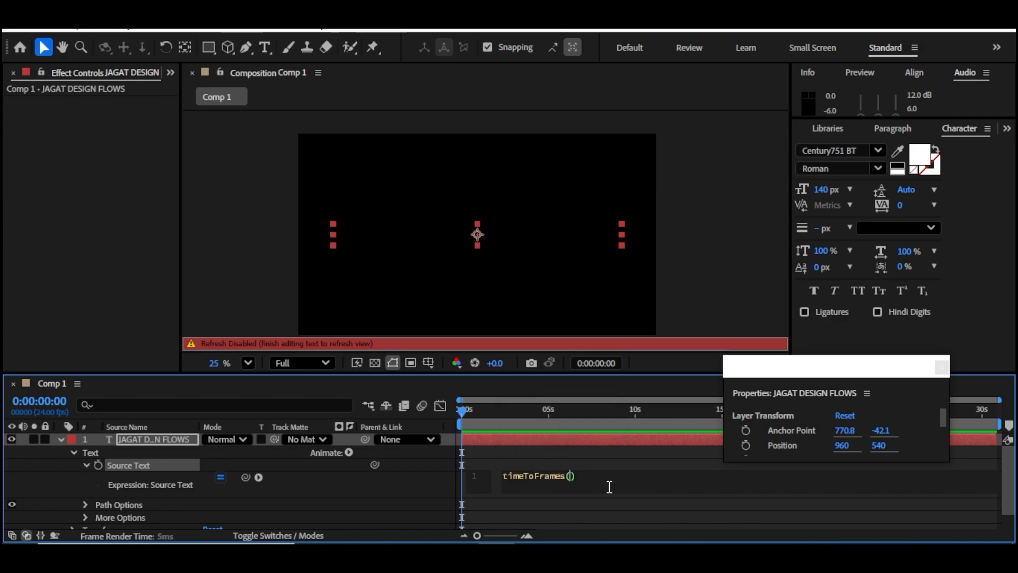
type("time")
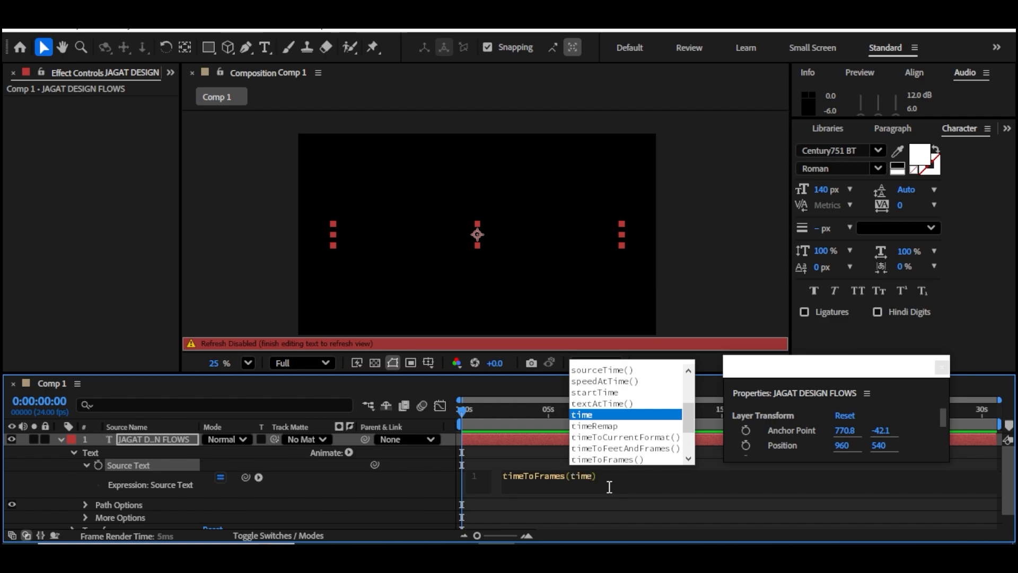
type("-")
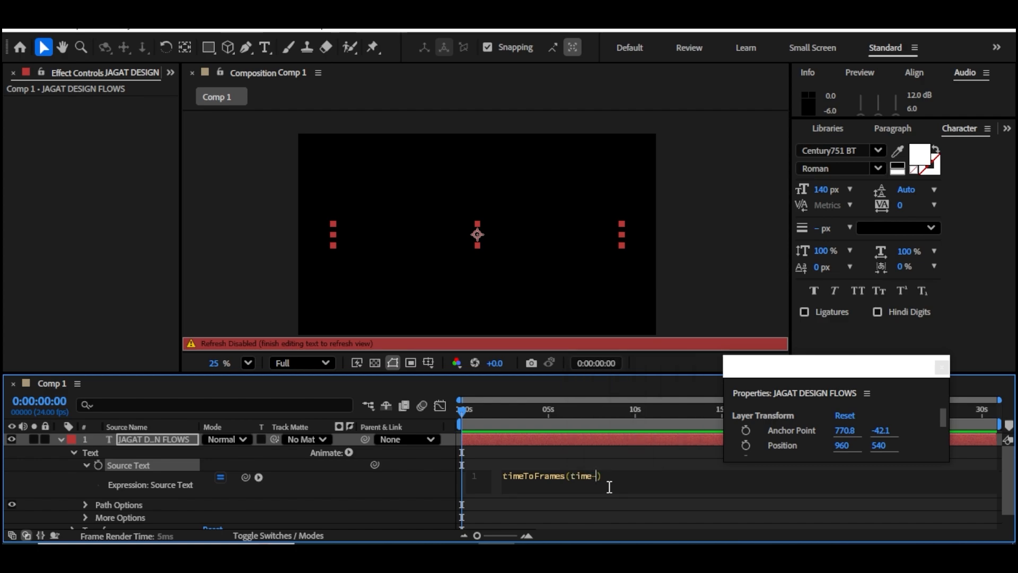
type("inpo")
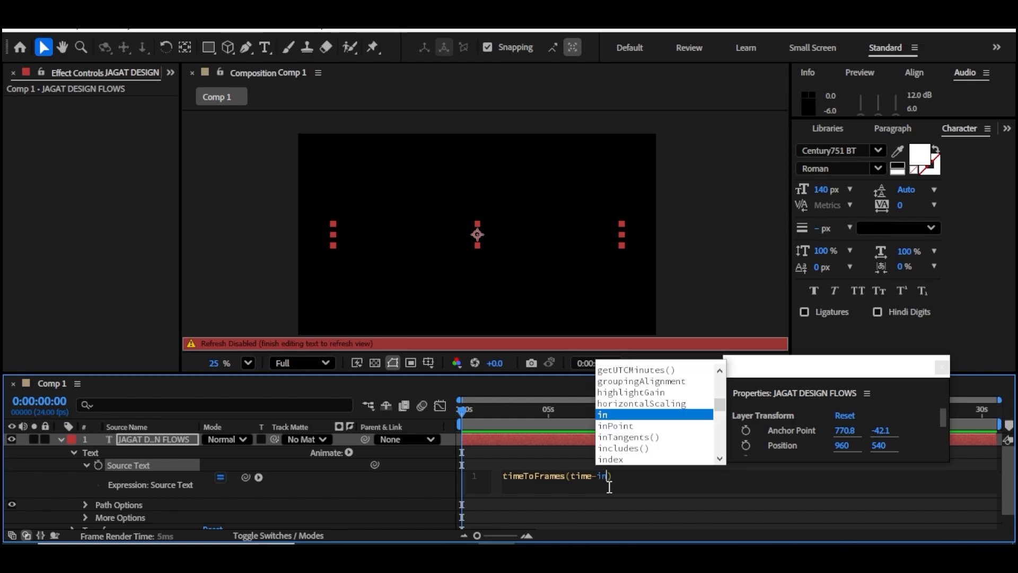
left_click(608, 489)
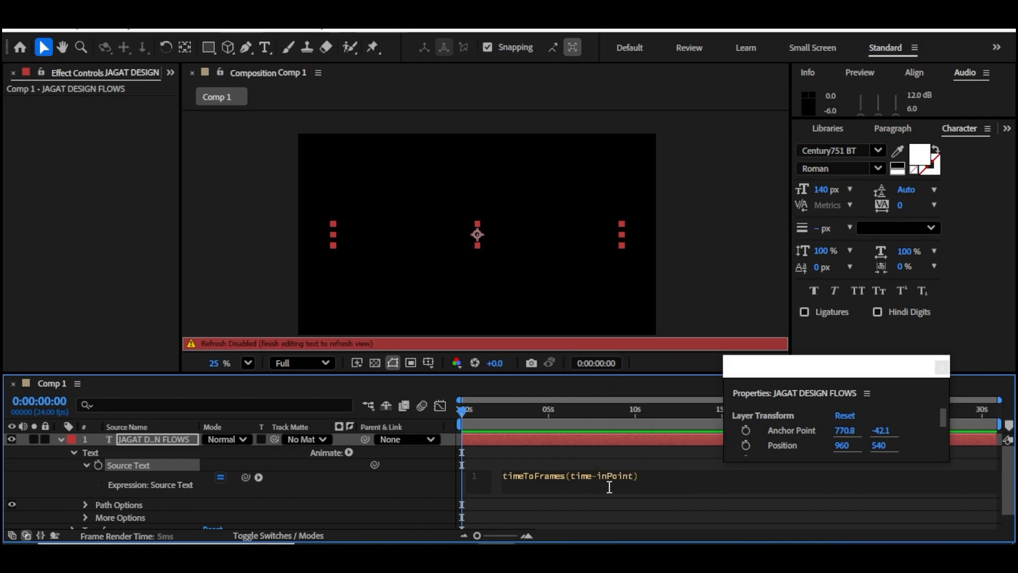
Continue the Source Text expression after timeToFrames(time-inPoint) with ; txt=value.toString().
key("Right")
type("; txt=value")
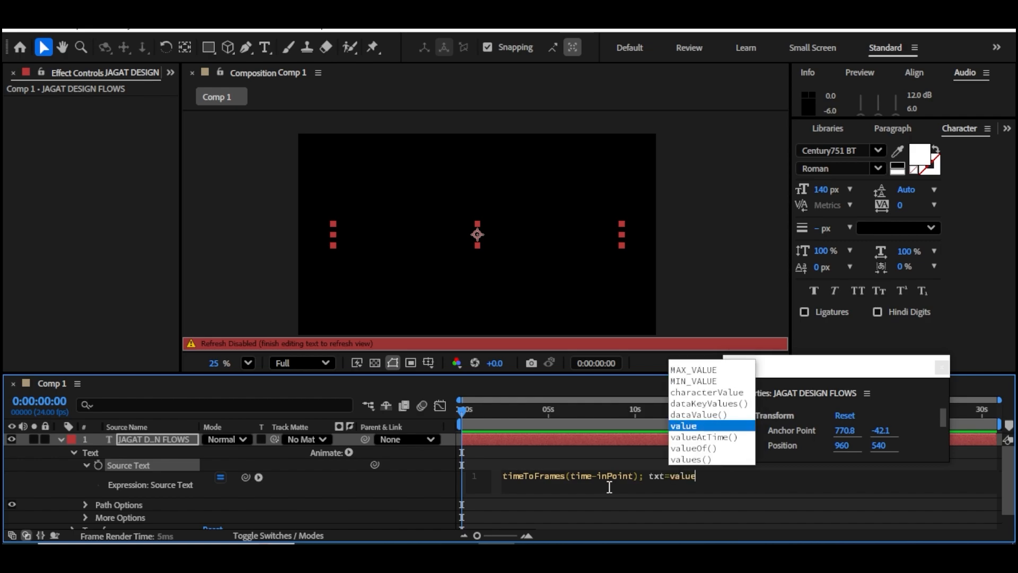
type(".tot")
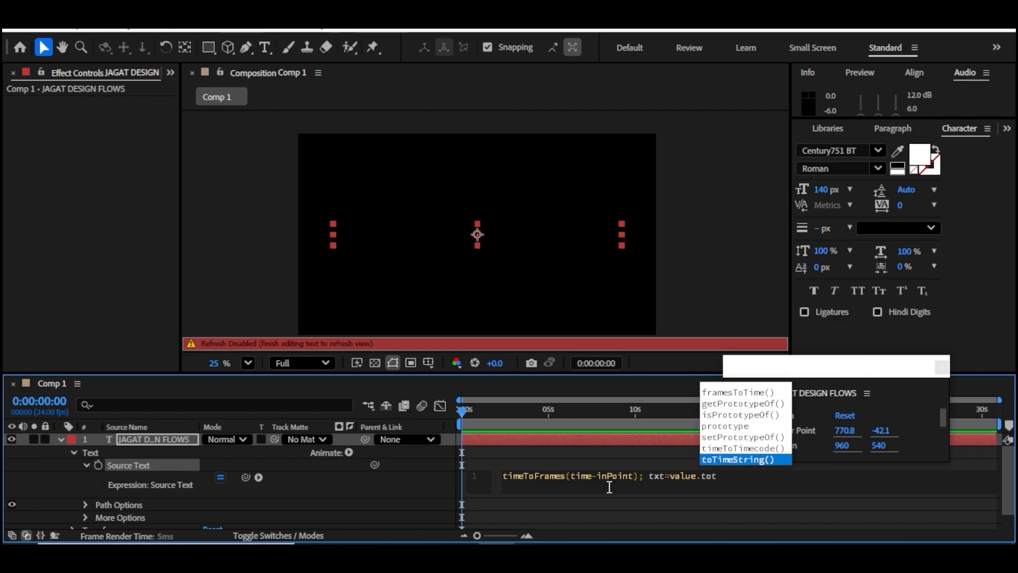
key("BackSpace")
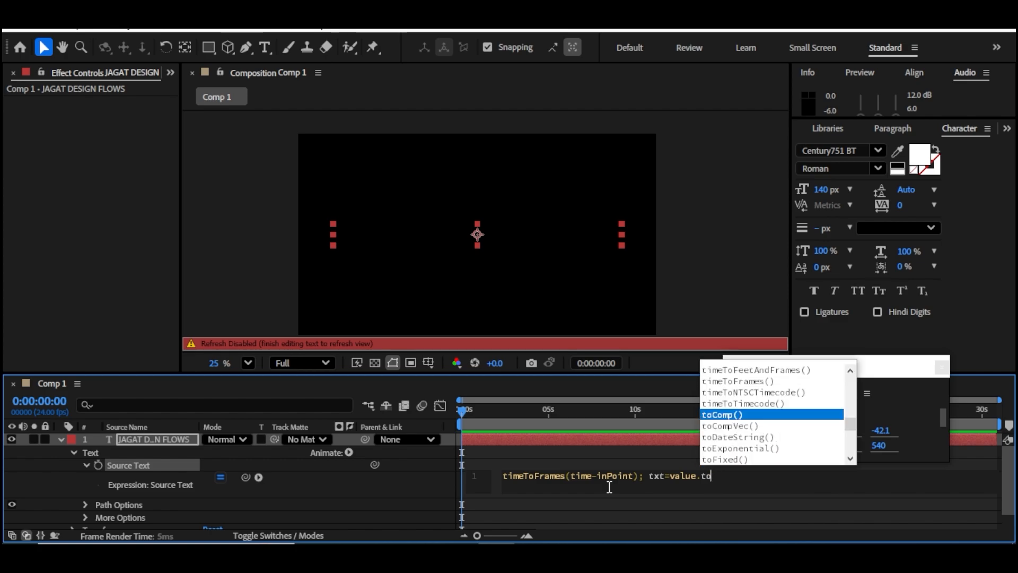
type("S")
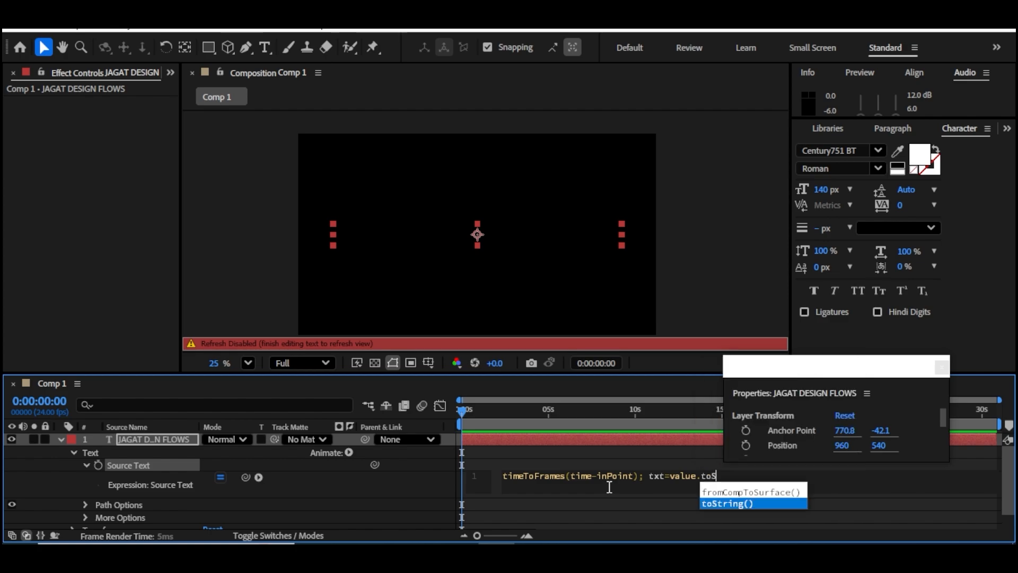
type("tring")
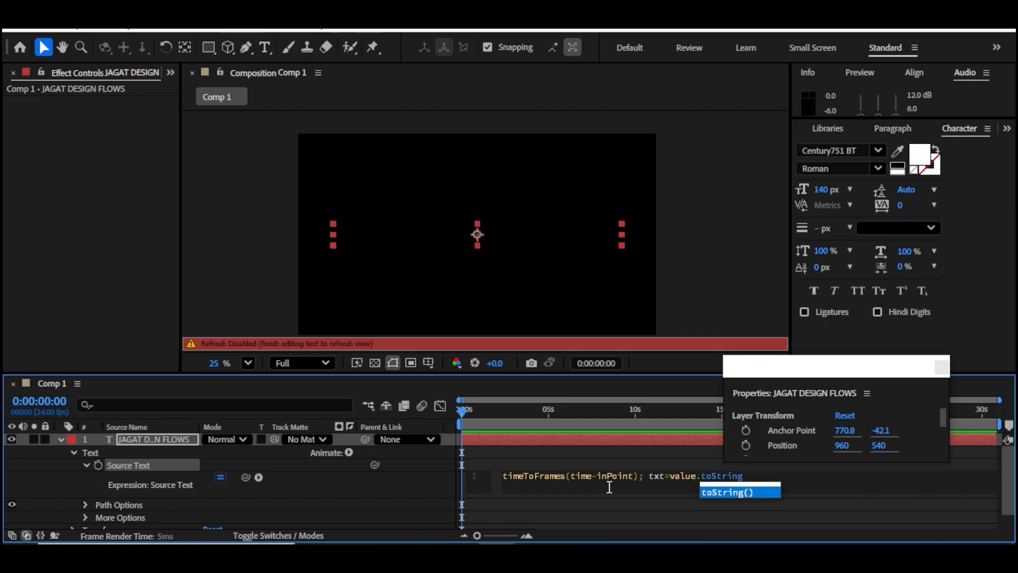
key("Return")
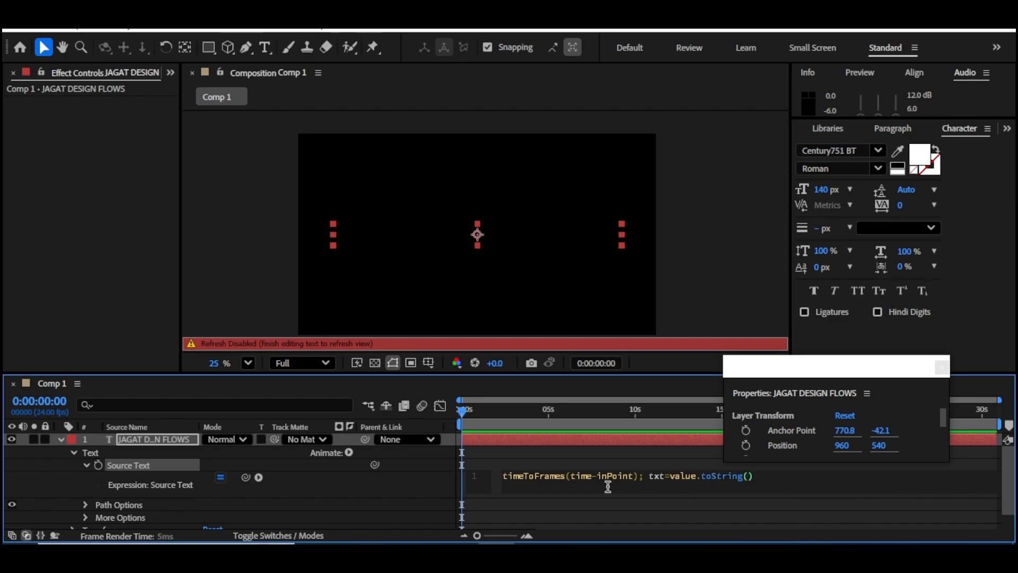
Extend the Source Text expression after value.toString() with ; txt.substr(), leaving the parentheses empty for arguments.
type("; txt")
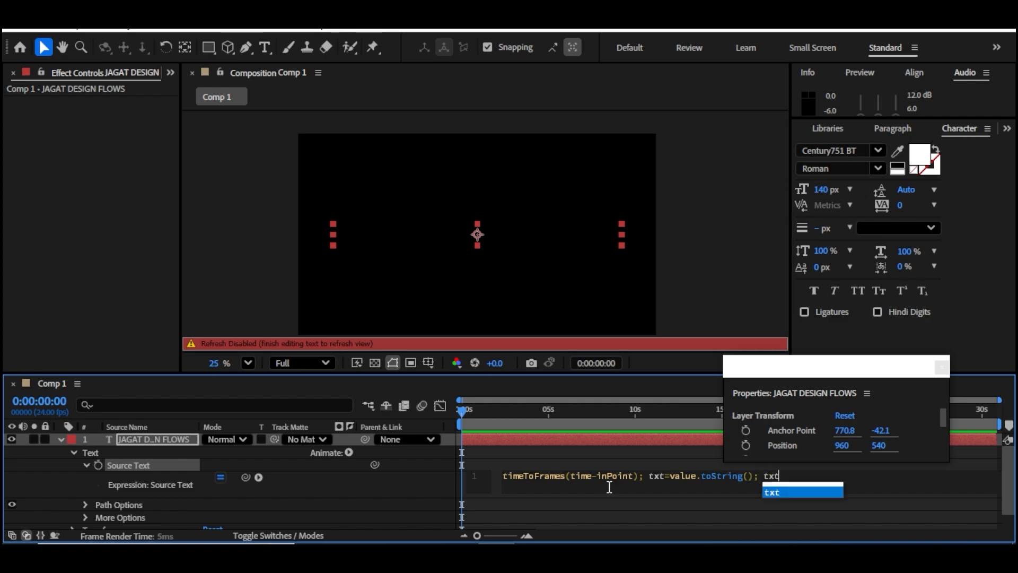
type(".sub")
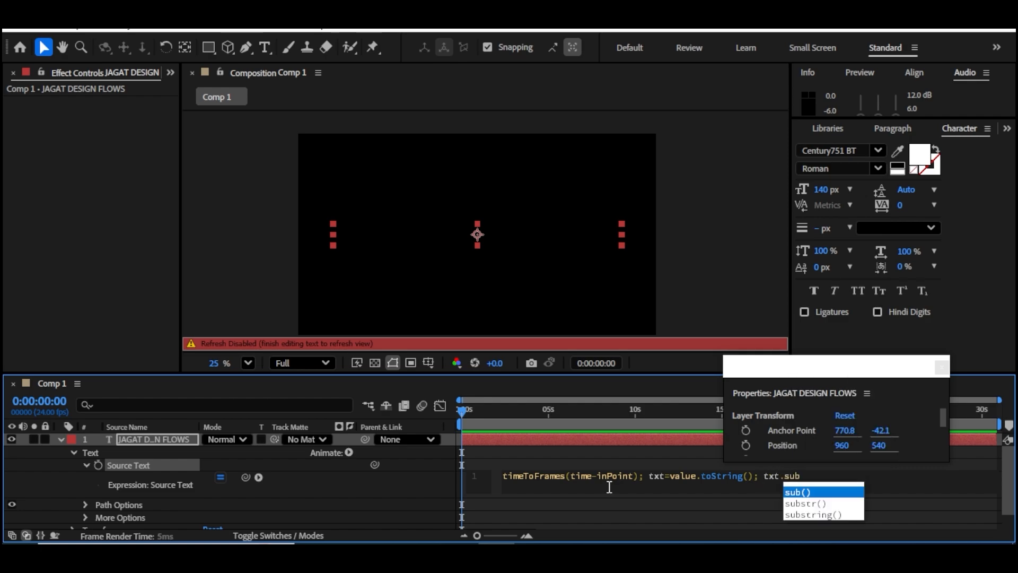
key("Down")
key("Down")
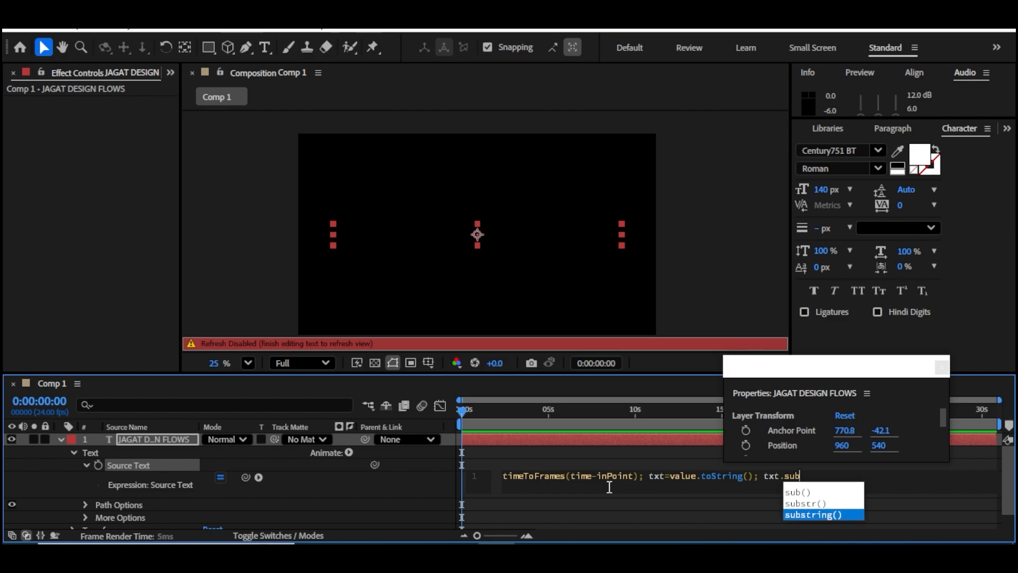
key("Return")
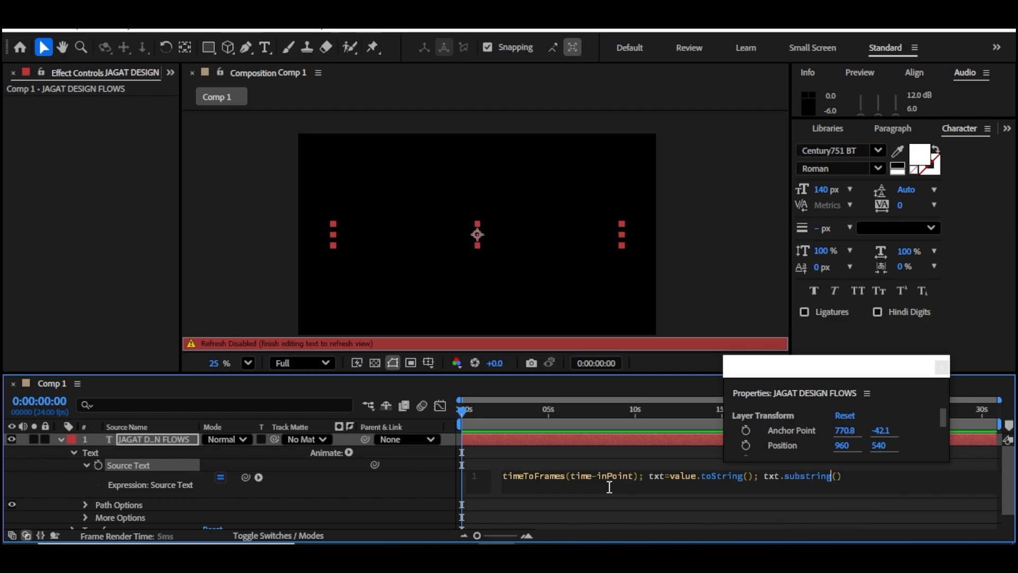
key("BackSpace")
key("BackSpace")
key("BackSpace")
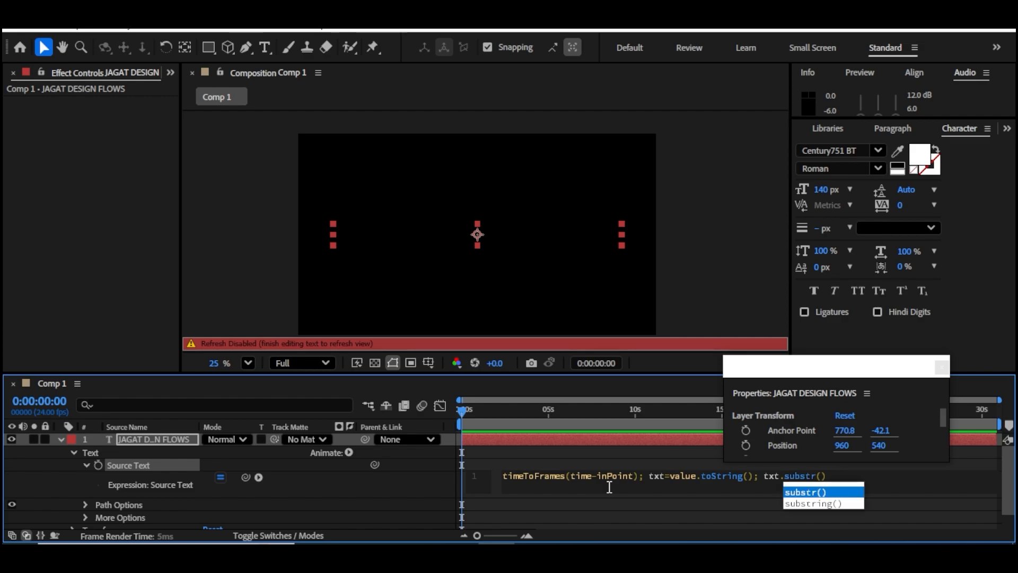
key("Right")
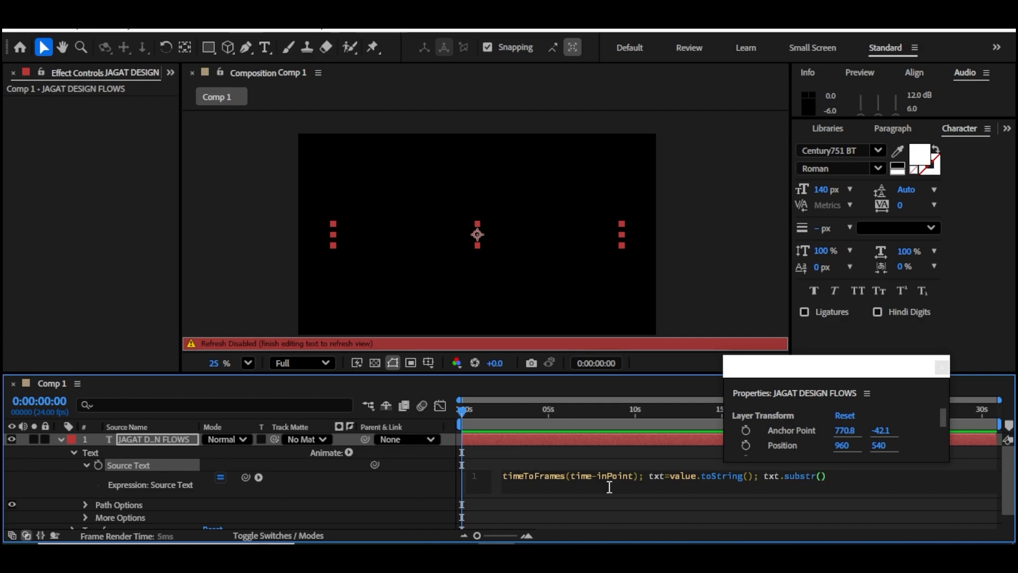
Fill the substr() arguments in the Source Text expression with 0, Math.floor(timeToFrames()).
type("0, Math")
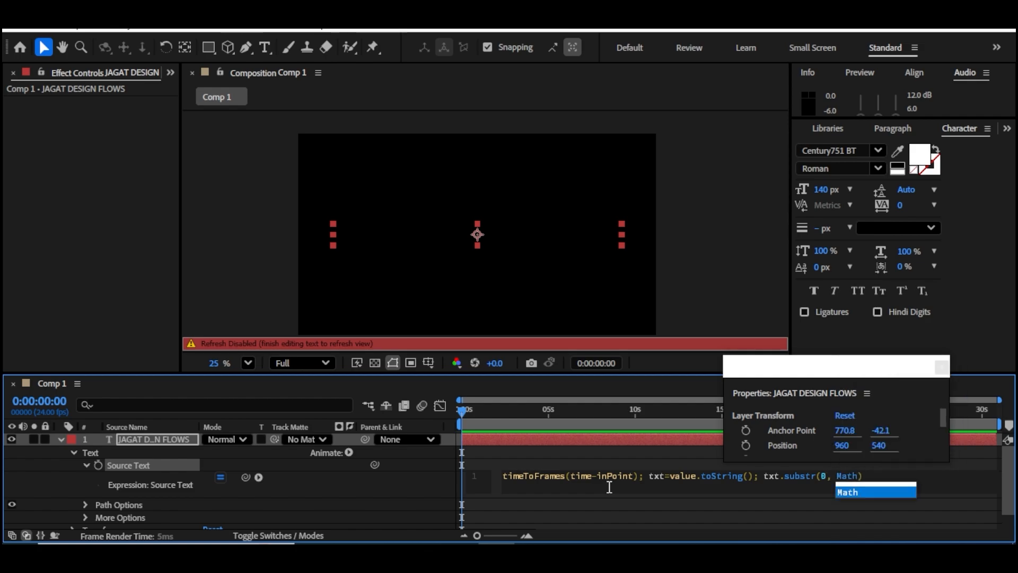
type(".floor")
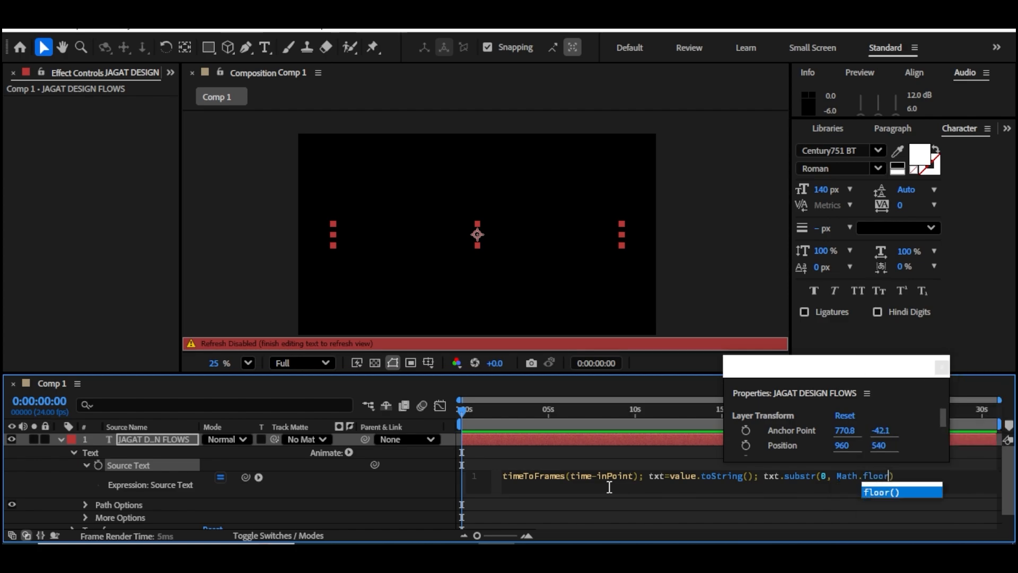
key("Return")
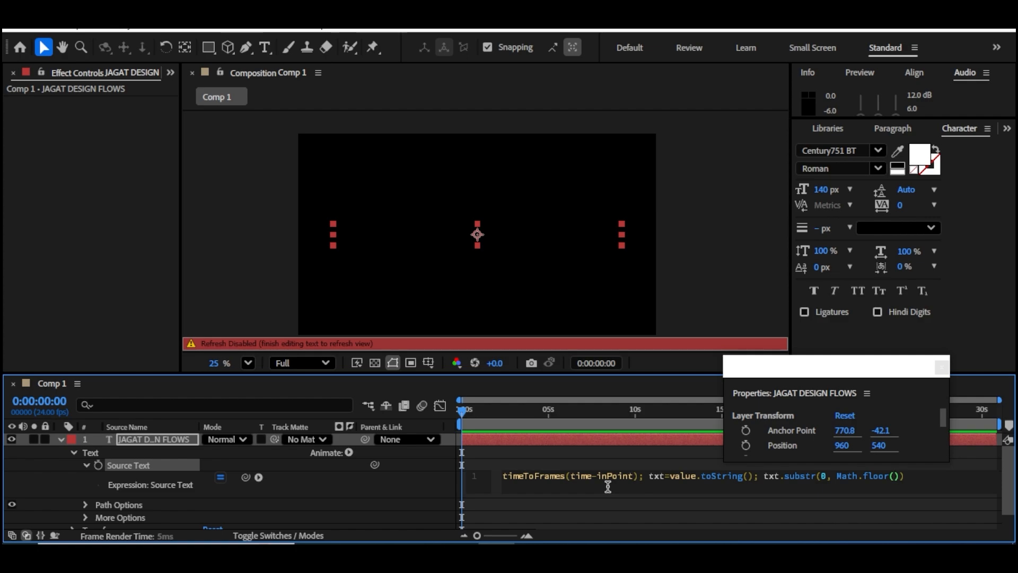
type("time")
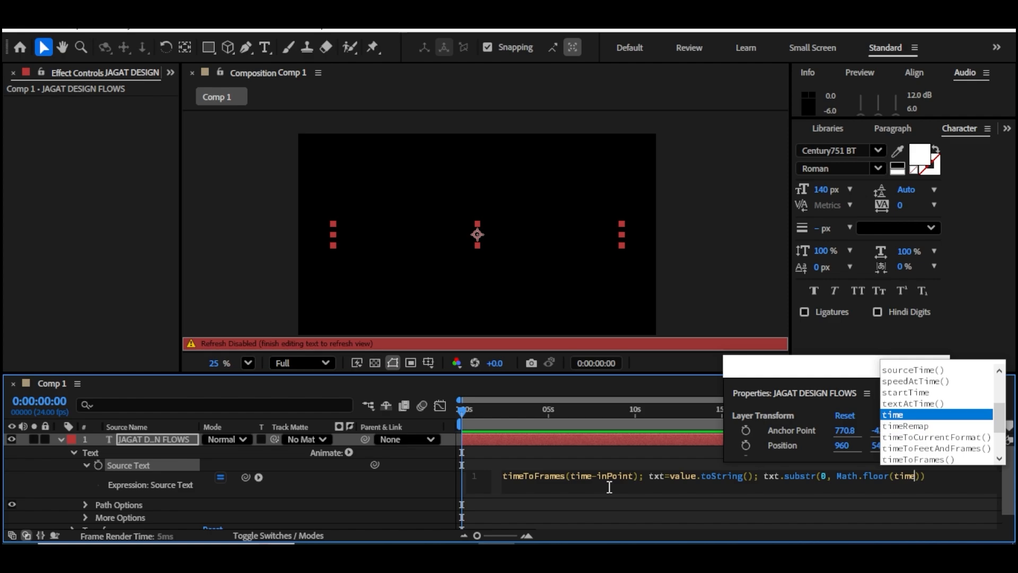
key("BackSpace")
key("BackSpace")
key("BackSpace")
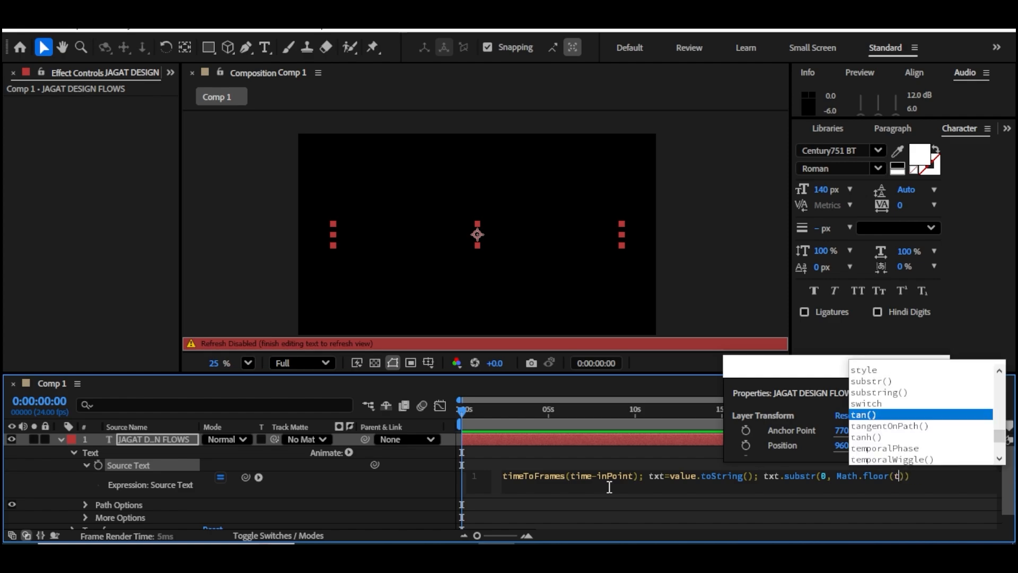
type("ime")
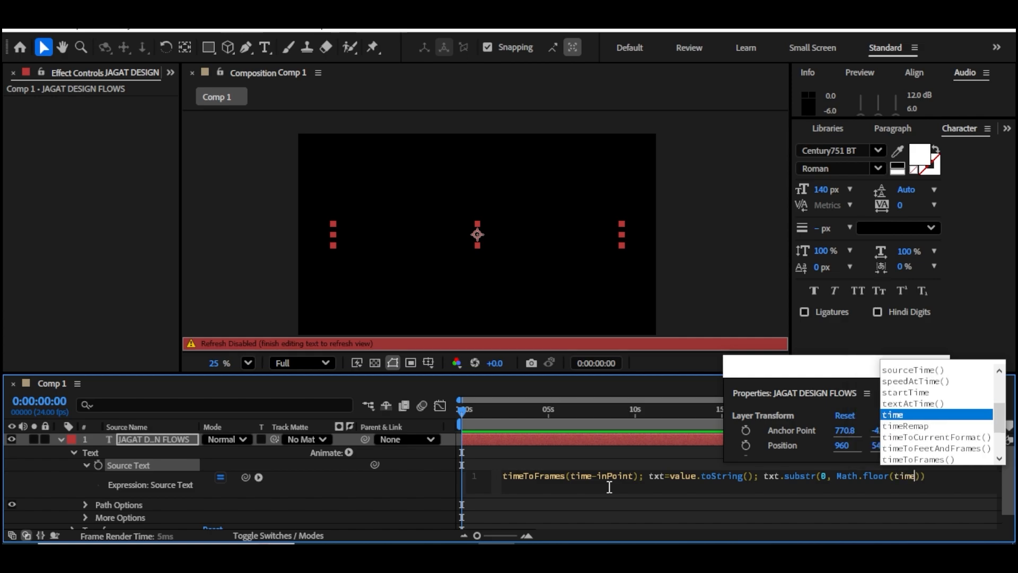
type("ToFra")
key("Return")
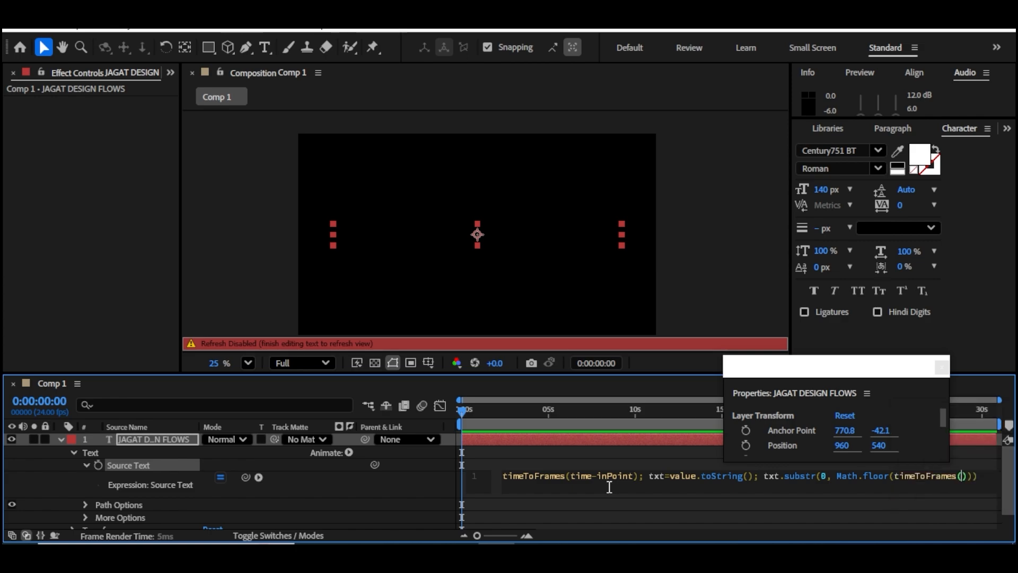
Enter time-inPoint inside the nested timeToFrames() call and end the Source Text expression with a semicolon.
type("t")
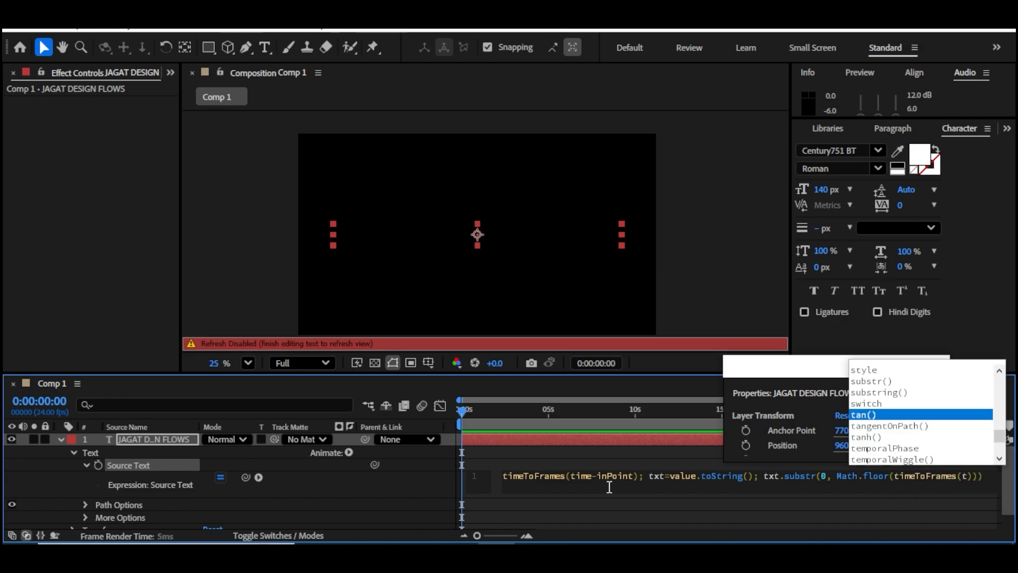
type("ime")
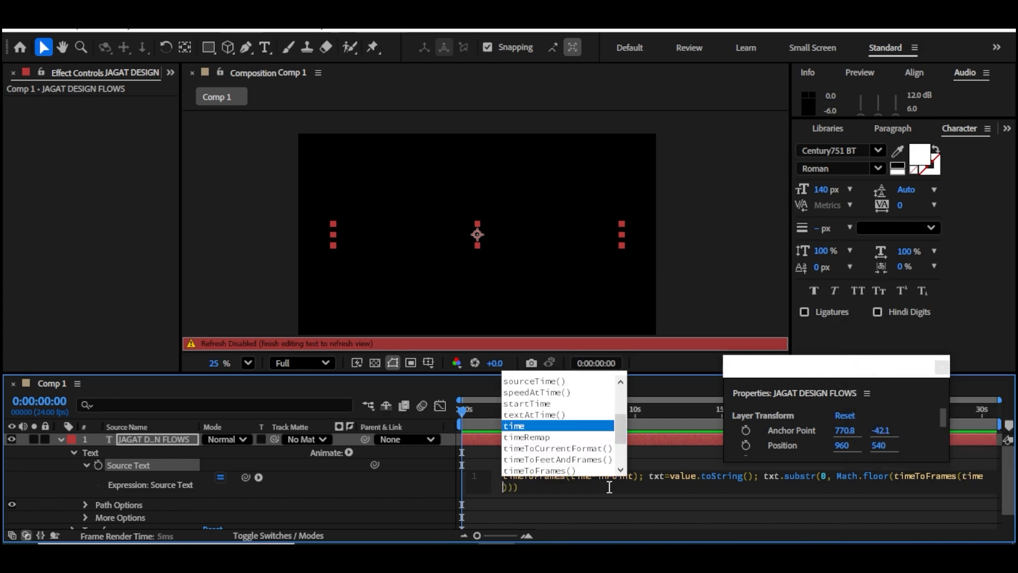
type("-")
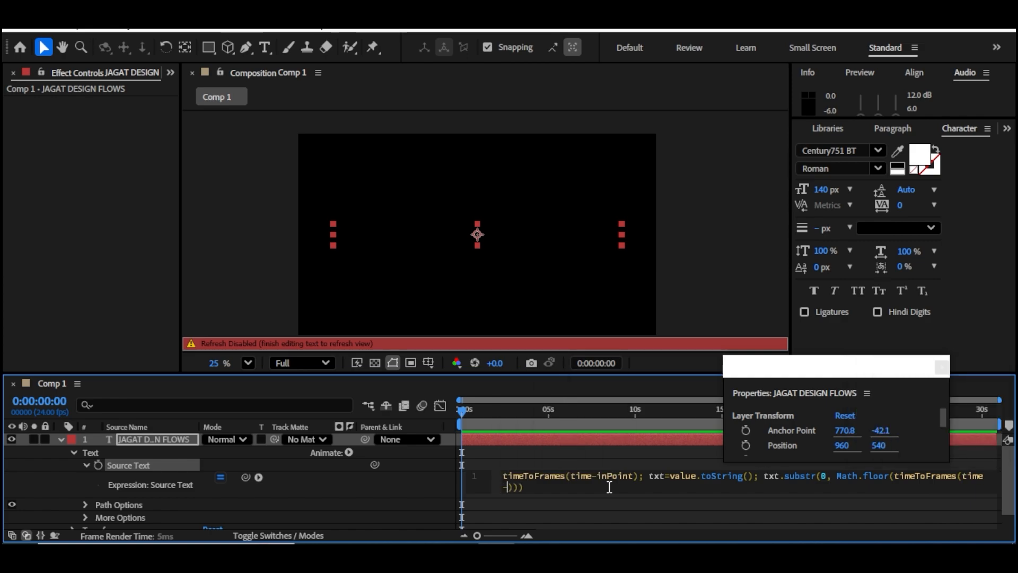
type("in")
key("Down")
key("Return")
left_click(610, 487)
type(";")
Apply the expression and preview the title's letter-by-letter reveal from the start of the composition.
left_click(468, 409)
key("space")
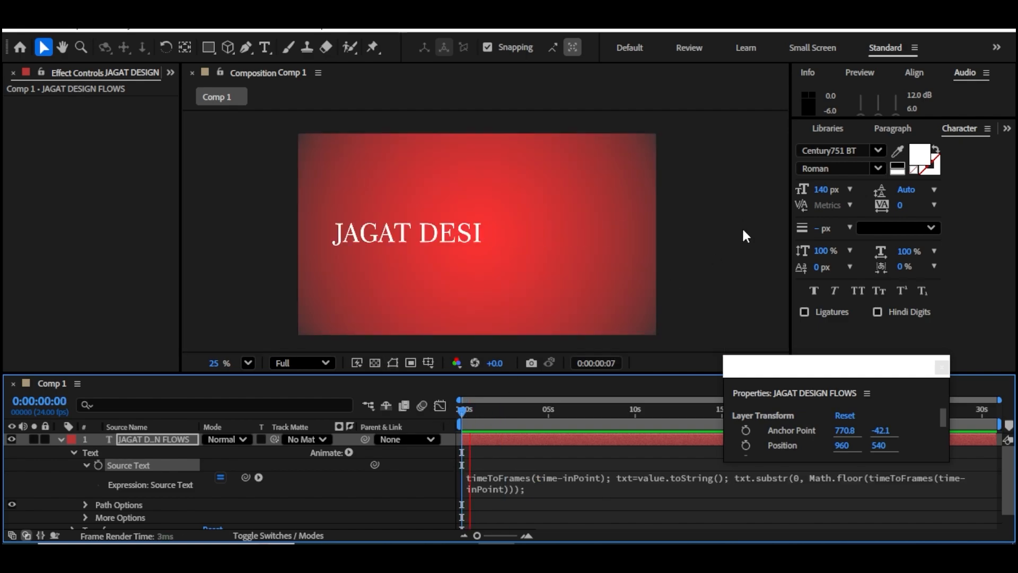
left_click_drag(511, 416, 457, 418)
left_click_drag(517, 414, 446, 418)
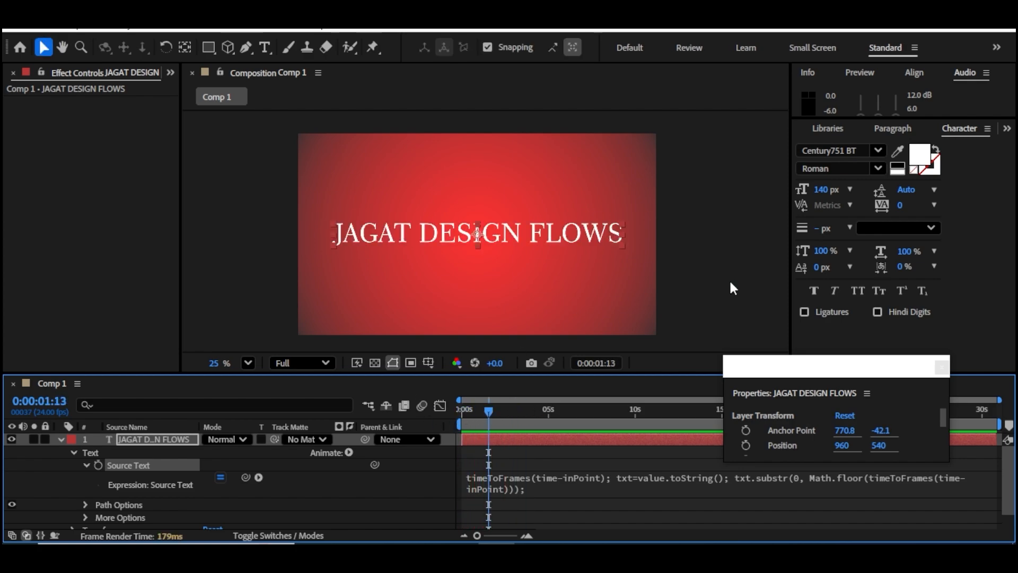
Collapse the title layer's properties, deselect it and close the floating Properties panel.
left_click(62, 439)
left_click(128, 482)
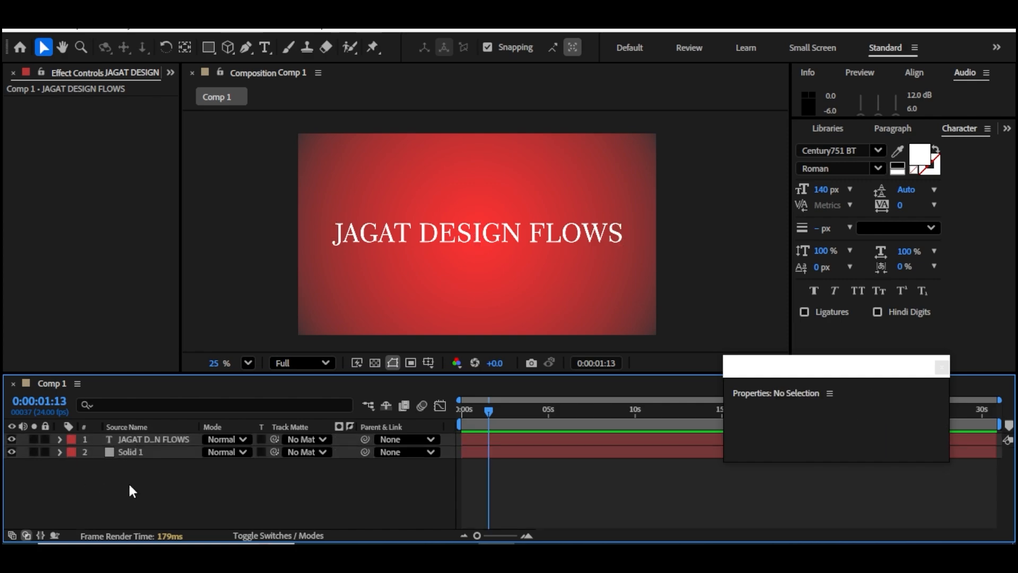
left_click(948, 370)
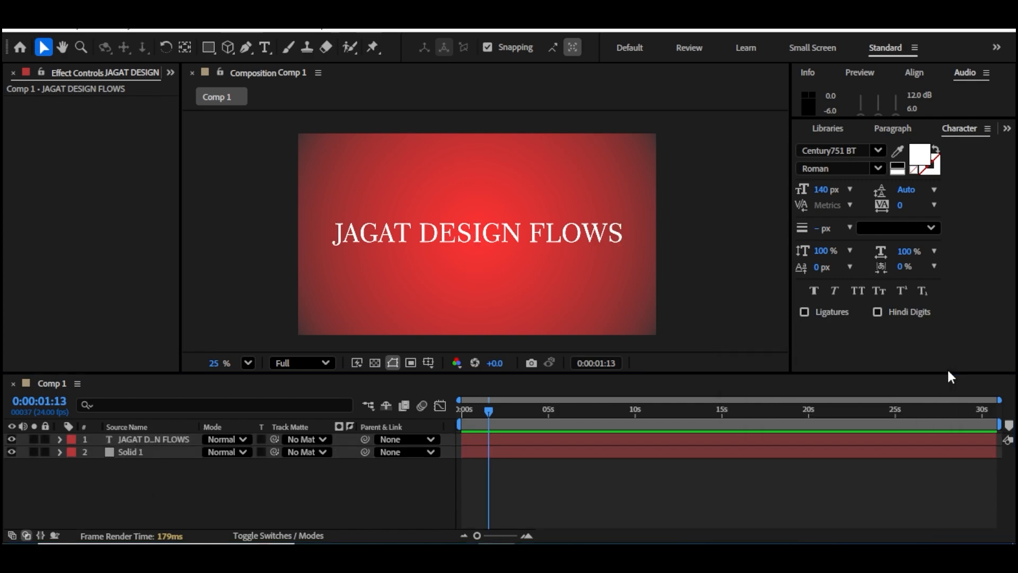
left_click(237, 488)
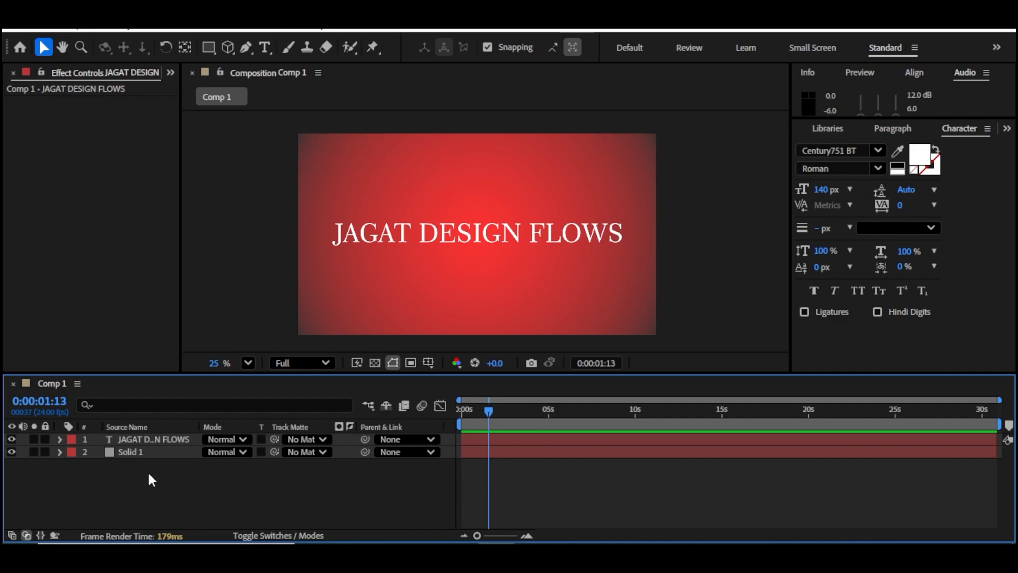
Expand the title layer again and clear the entire Source Text expression.
left_click(161, 440)
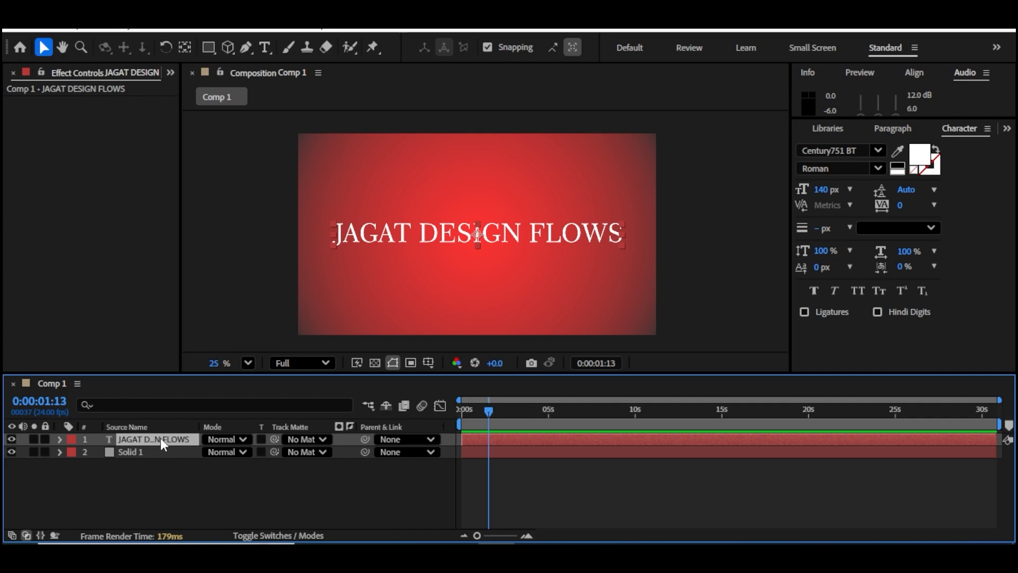
right_click(161, 438)
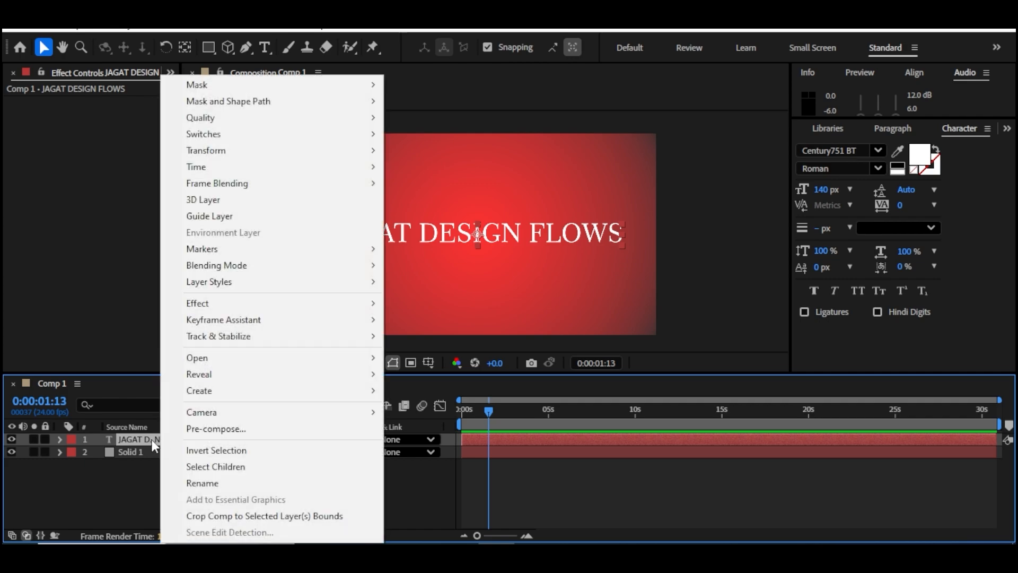
left_click(58, 440)
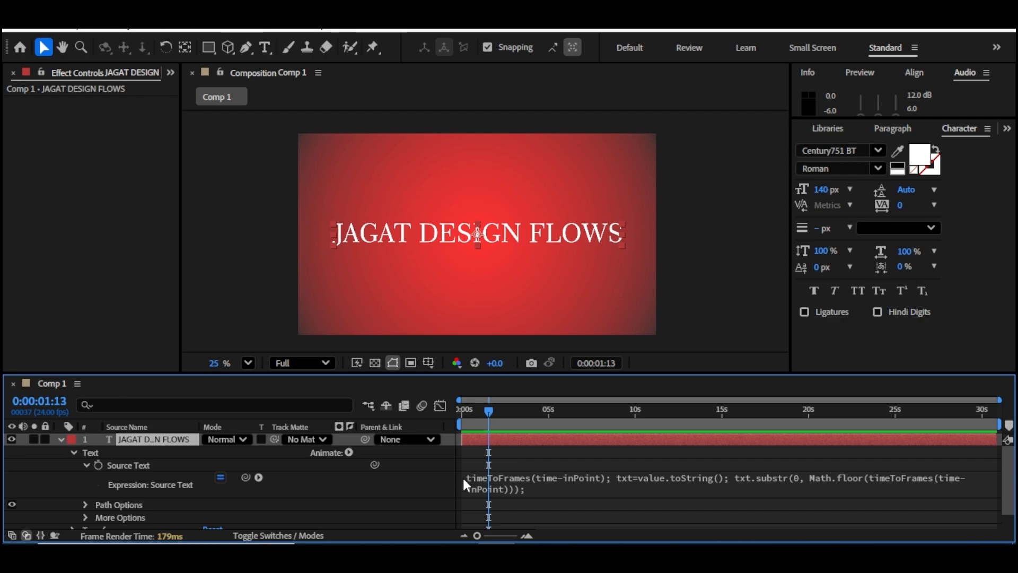
left_click(464, 480)
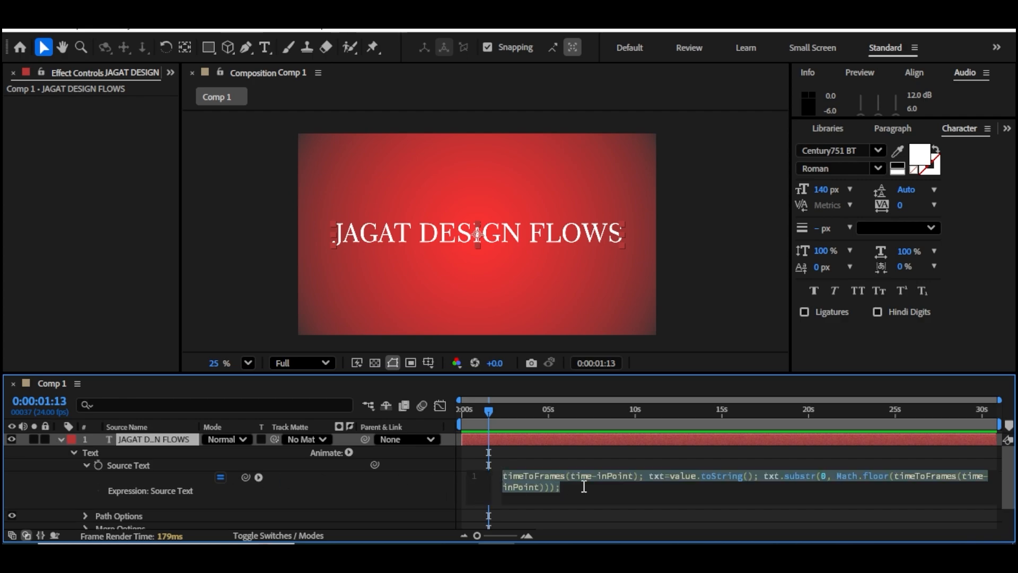
key("BackSpace")
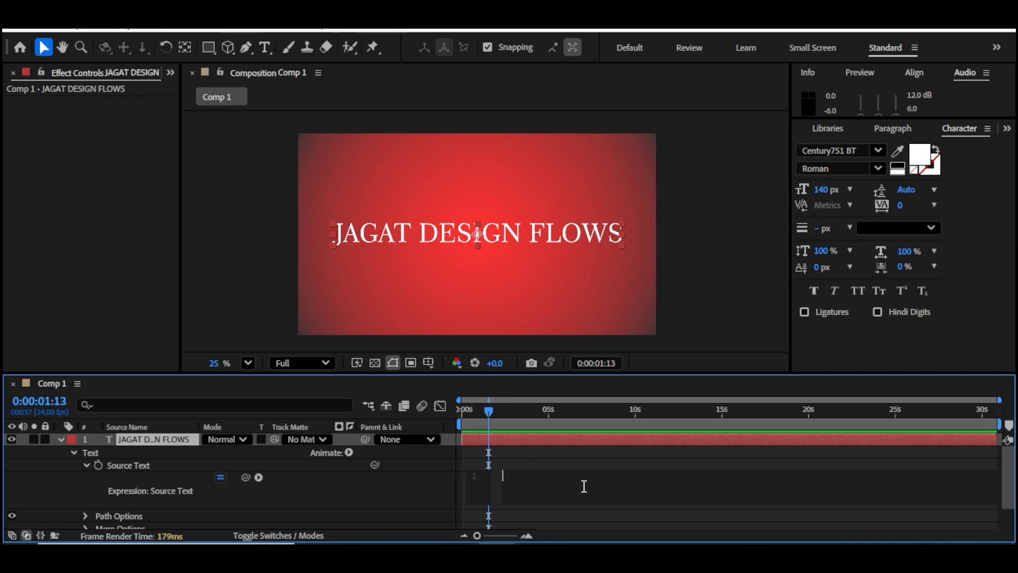
Start a new Source Text expression with freq=2; Math.sin(time*).
type("fre")
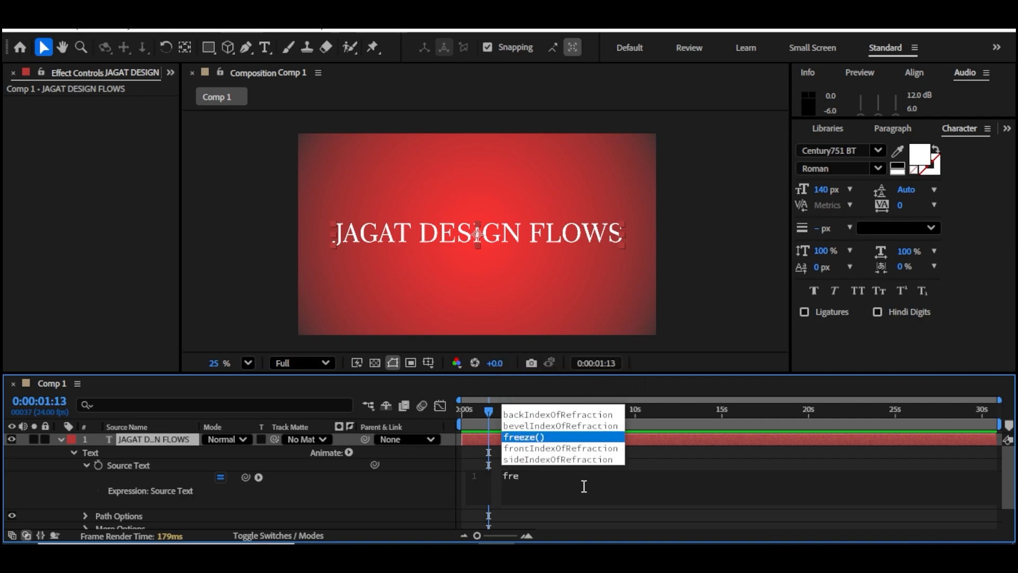
type("q=")
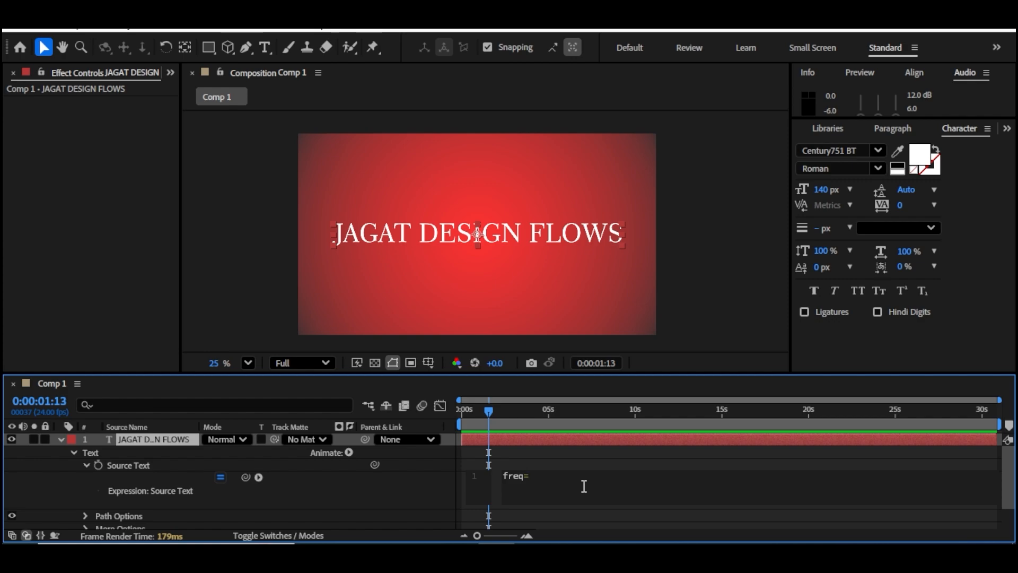
type("2; Math")
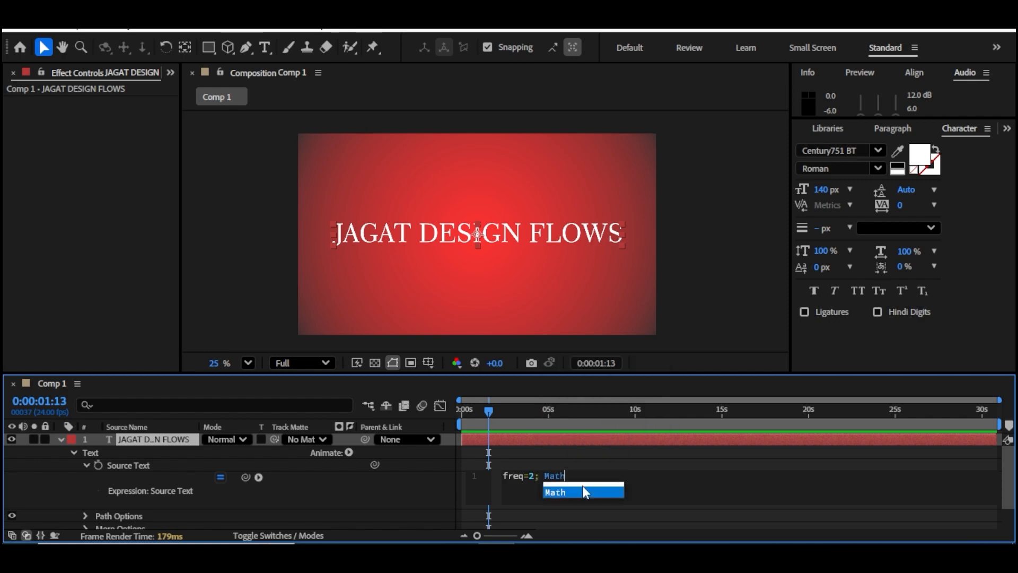
type(".sin")
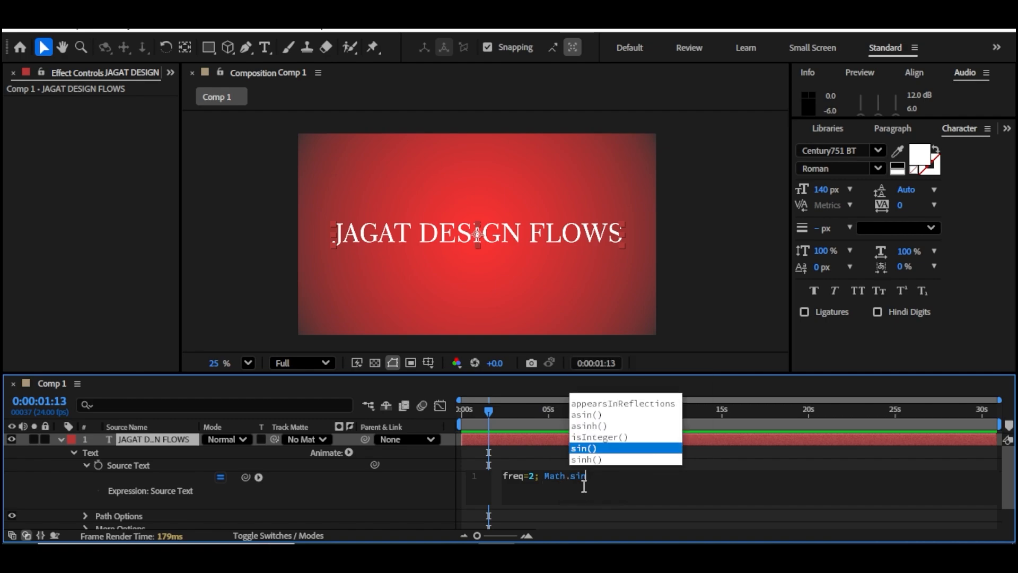
key("Return")
type("time*")
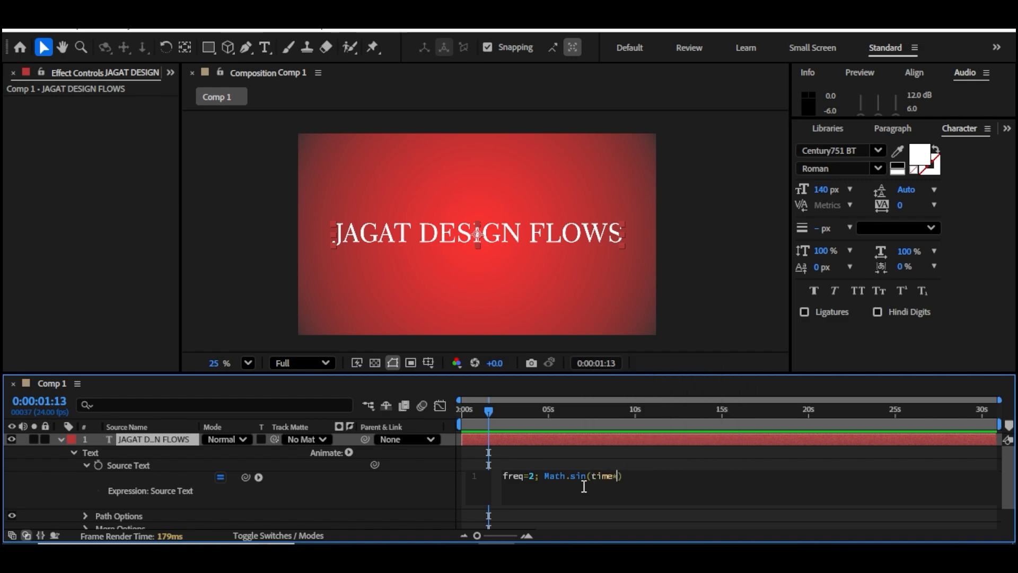
Complete the Math.sin argument after time* with freq*Math.PI*2.
type("fre")
key("Down")
key("Return")
type("*Math")
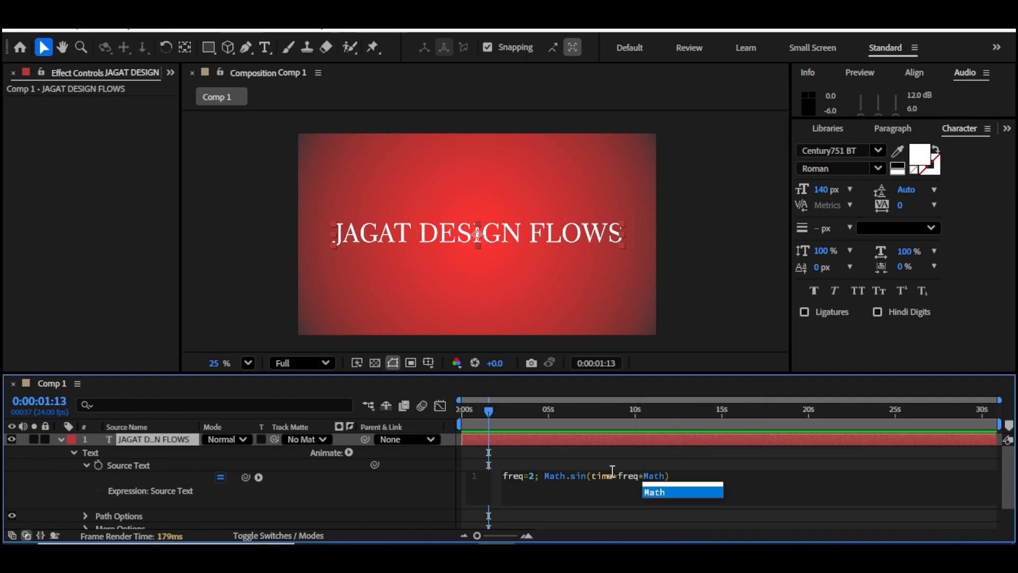
type(".P")
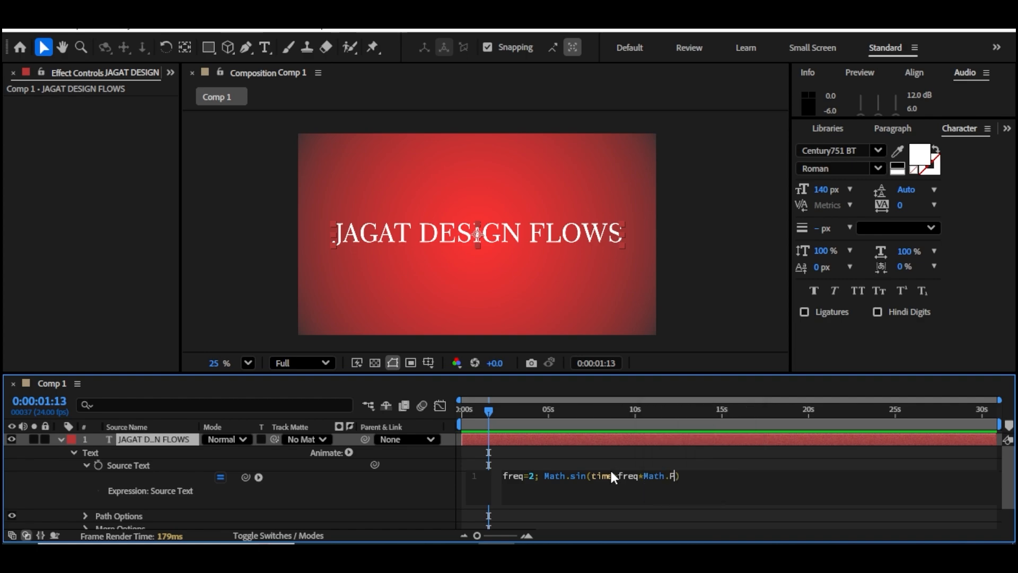
type("I*")
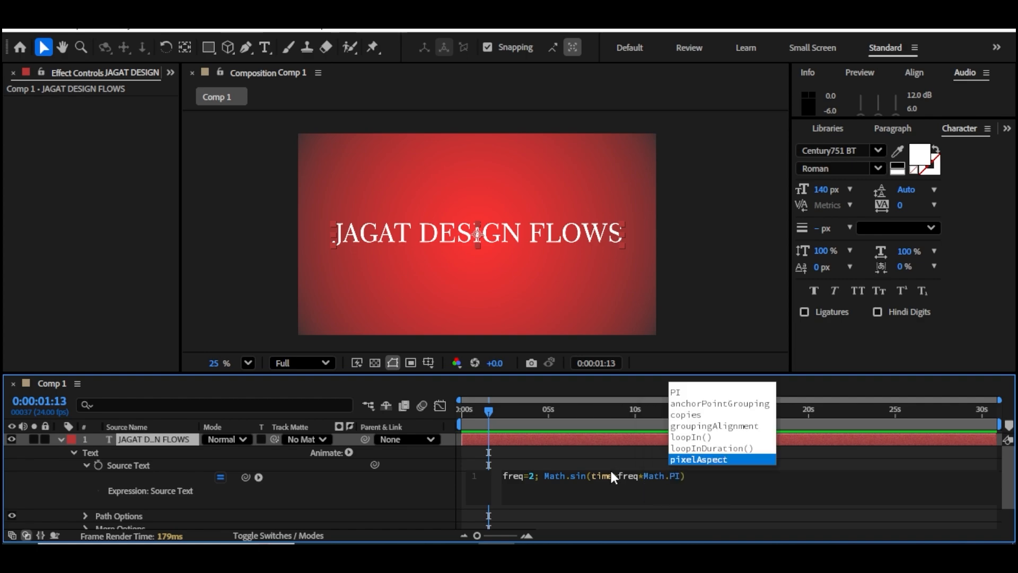
type("2)")
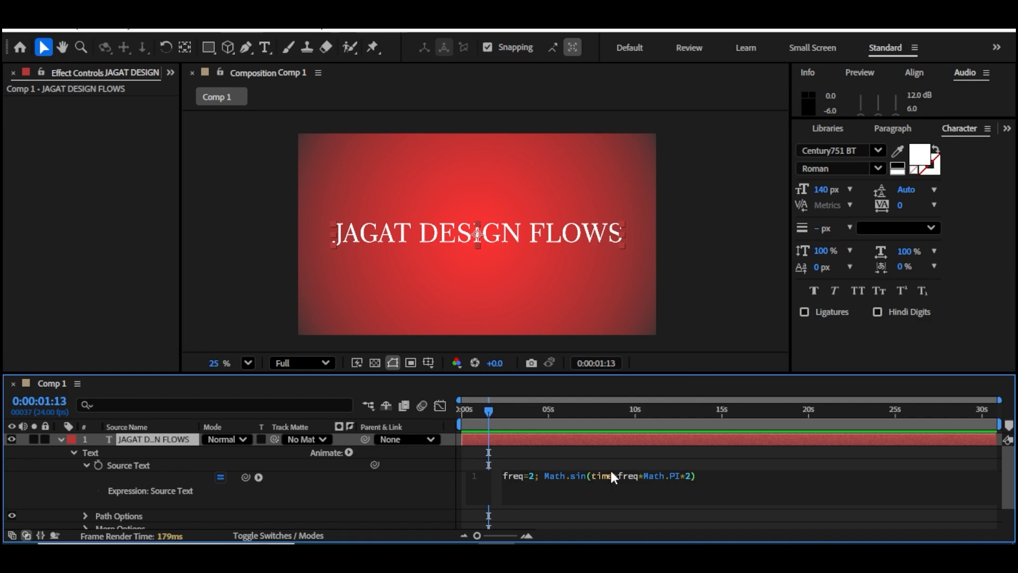
Finish the Source Text expression with > 0 ? 100 : 0; and return to the start of the composition.
type("> 0 ? 100 : 0;")
left_click(518, 422)
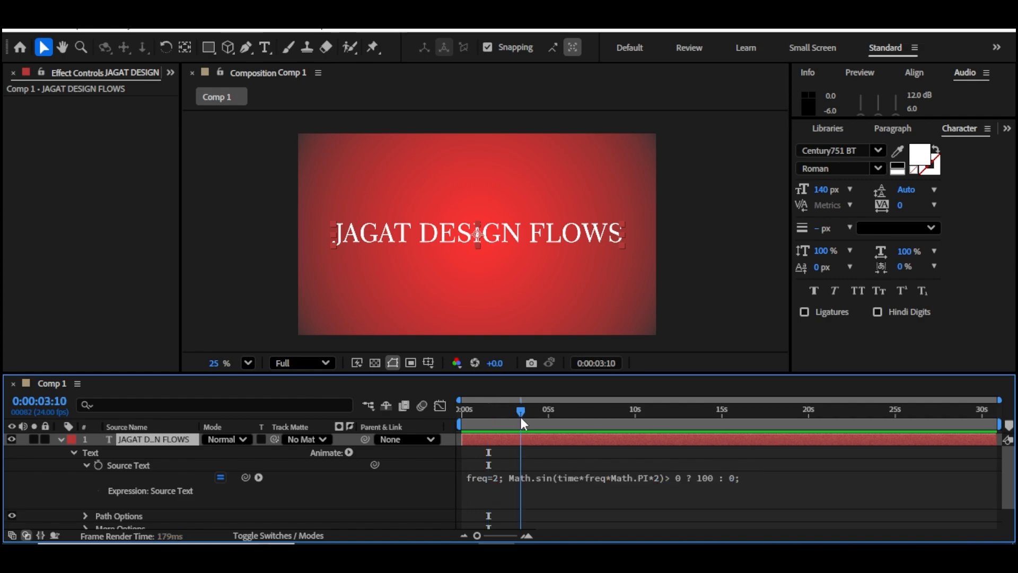
key("Home")
key("h")
key("v")
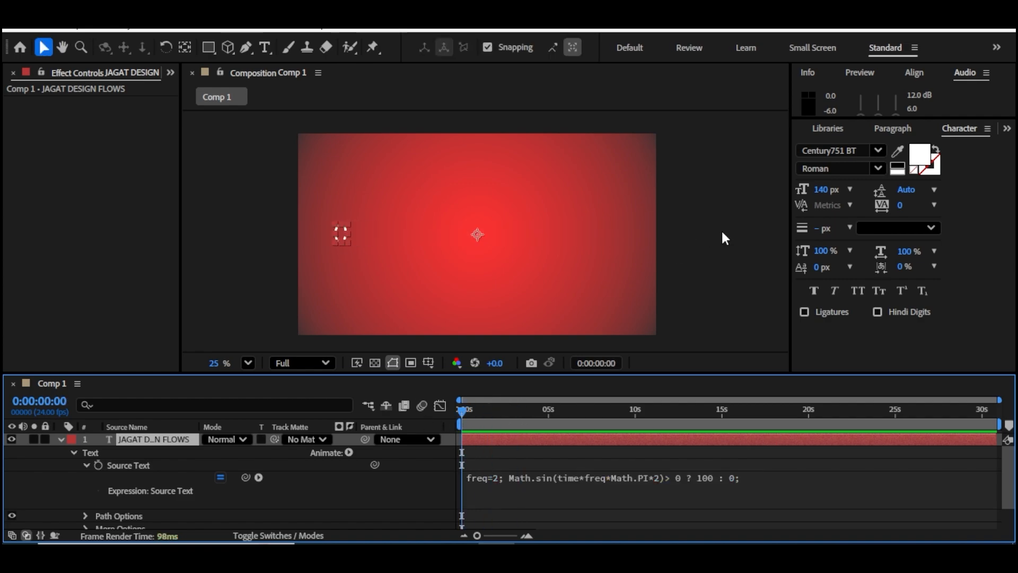
Play and scrub through the composition to examine how the title text behaves with the new Source Text expression.
left_click(345, 238)
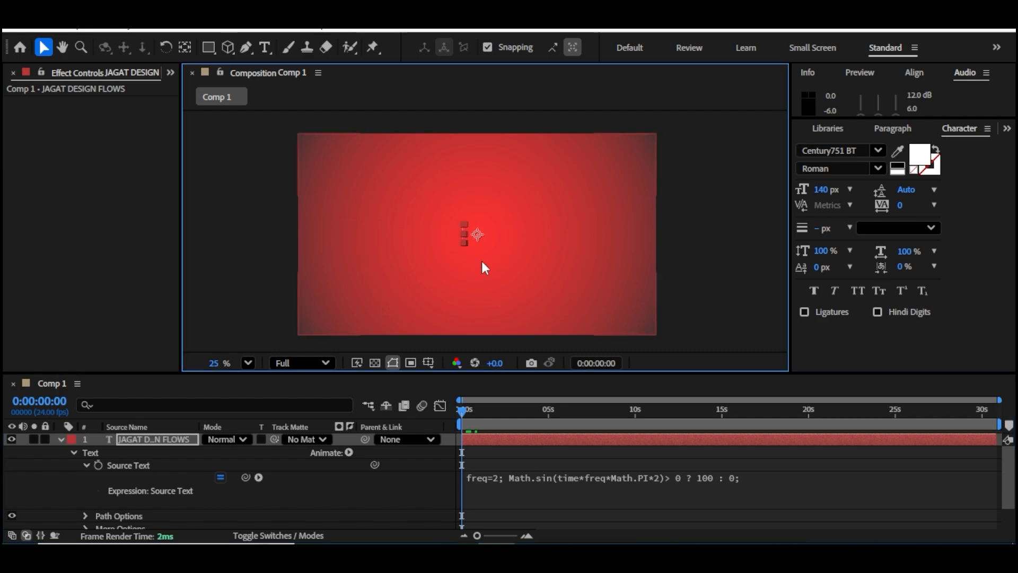
left_click(542, 272)
key("space")
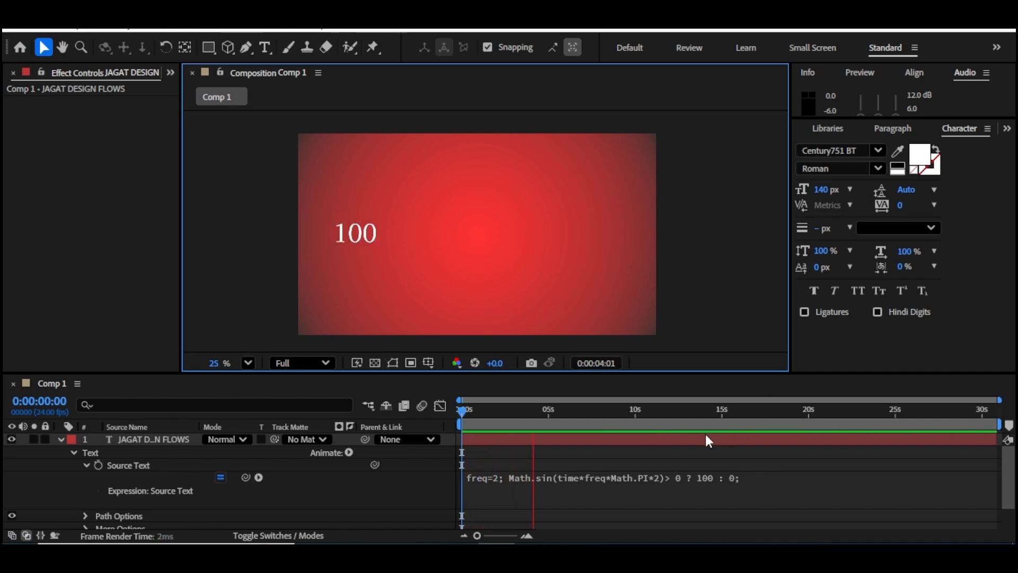
left_click_drag(693, 419, 613, 420)
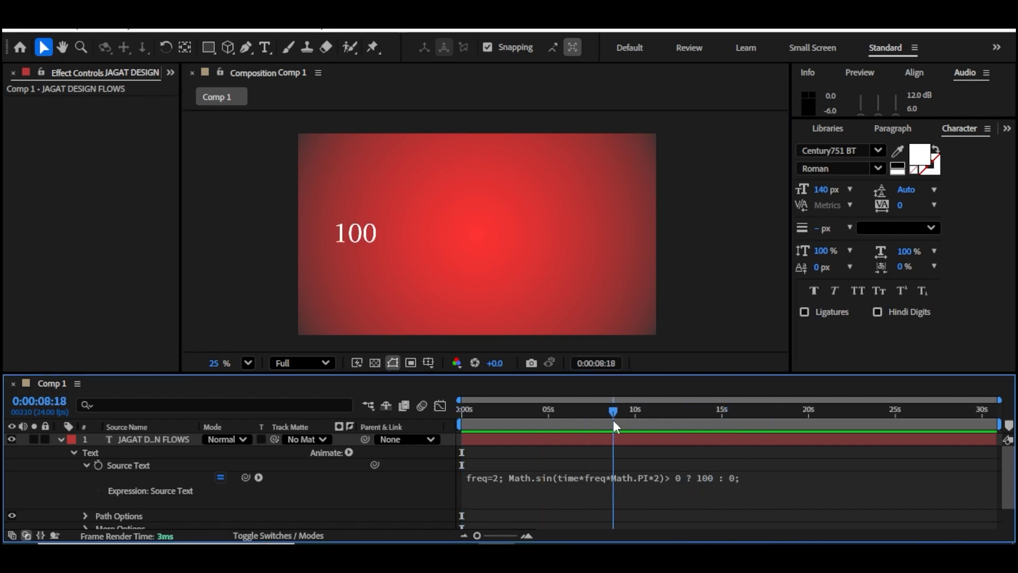
key("space")
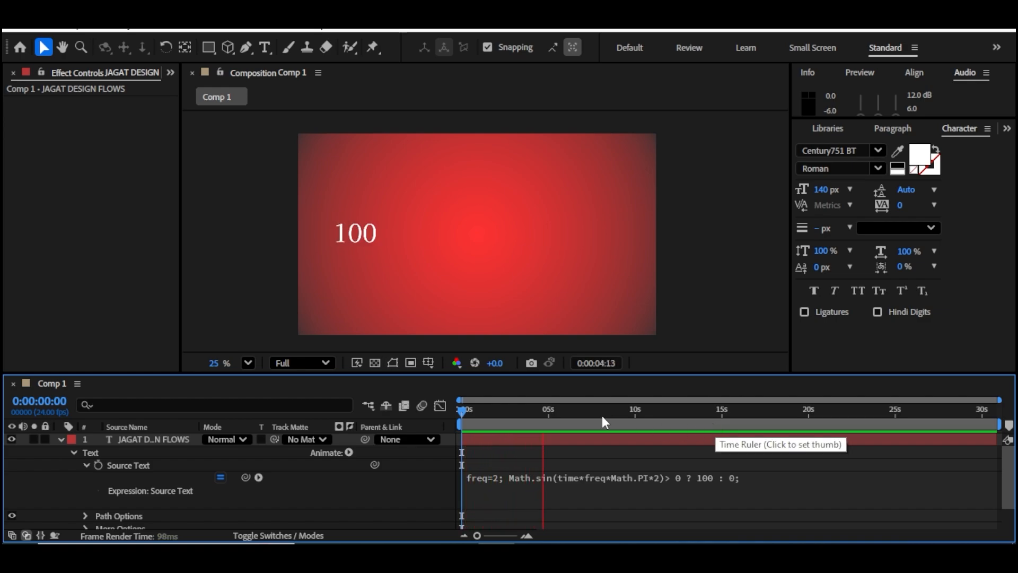
key("space")
Copy the whole Source Text expression, clear it from the title and collapse the Text properties.
left_click(535, 475)
key("ctrl+c")
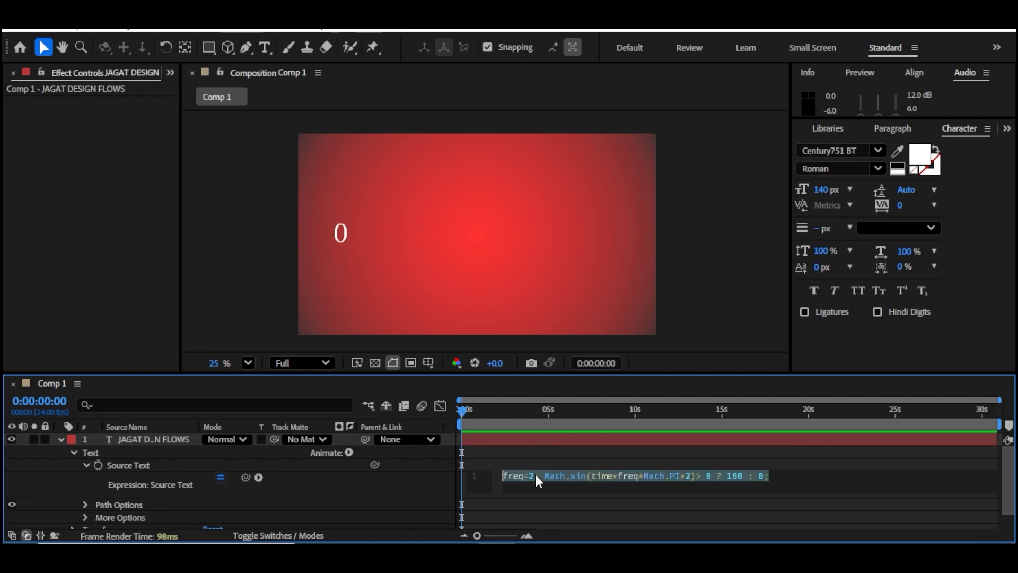
key("BackSpace")
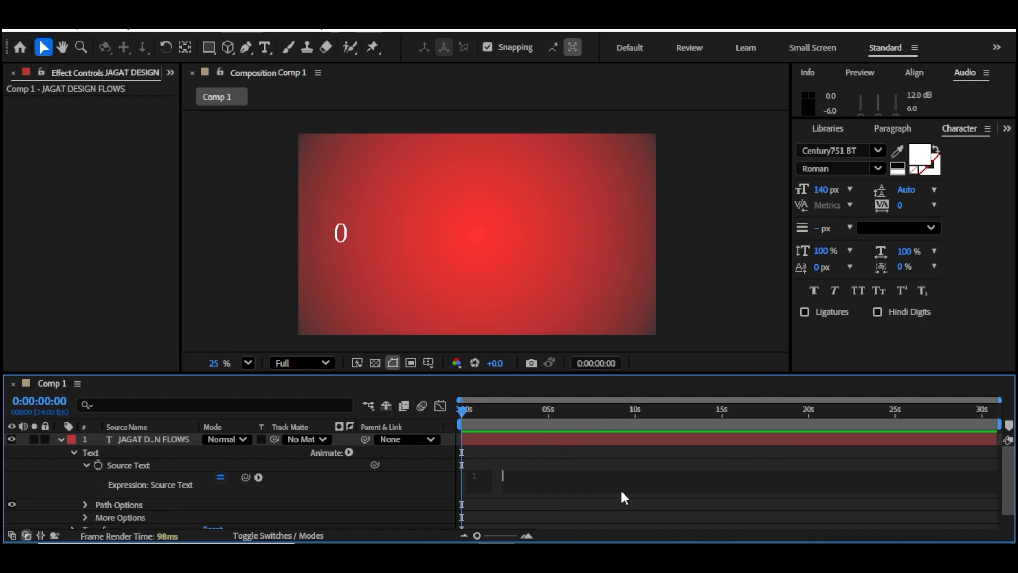
left_click(69, 450)
left_click(70, 452)
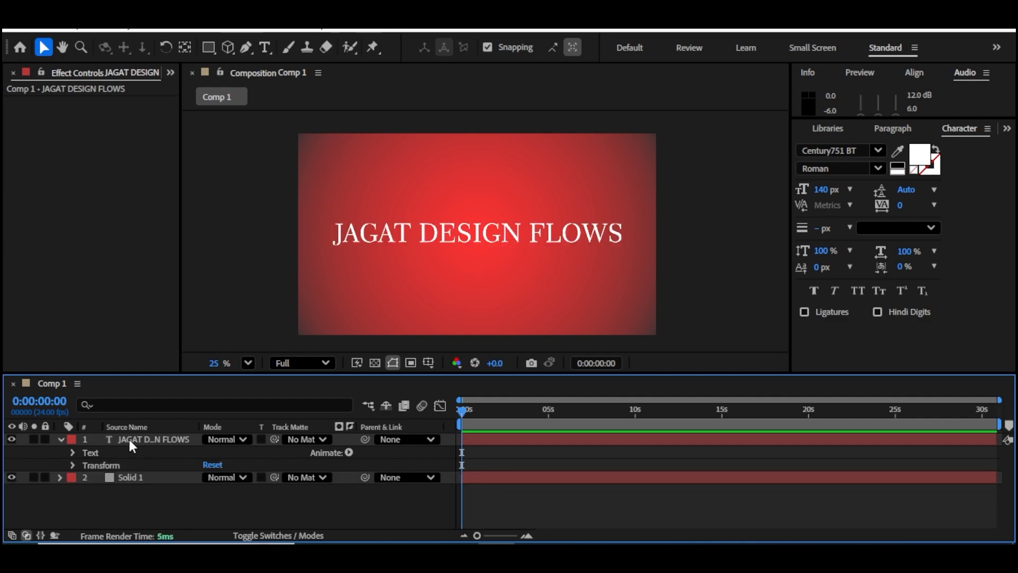
Add the copied expression freq=2; Math.sin(time*freq*Math.PI*2)> 0 ? 100 : 0; to the title layer's Opacity.
left_click(129, 439)
key("t")
right_click(125, 454)
left_click(185, 377)
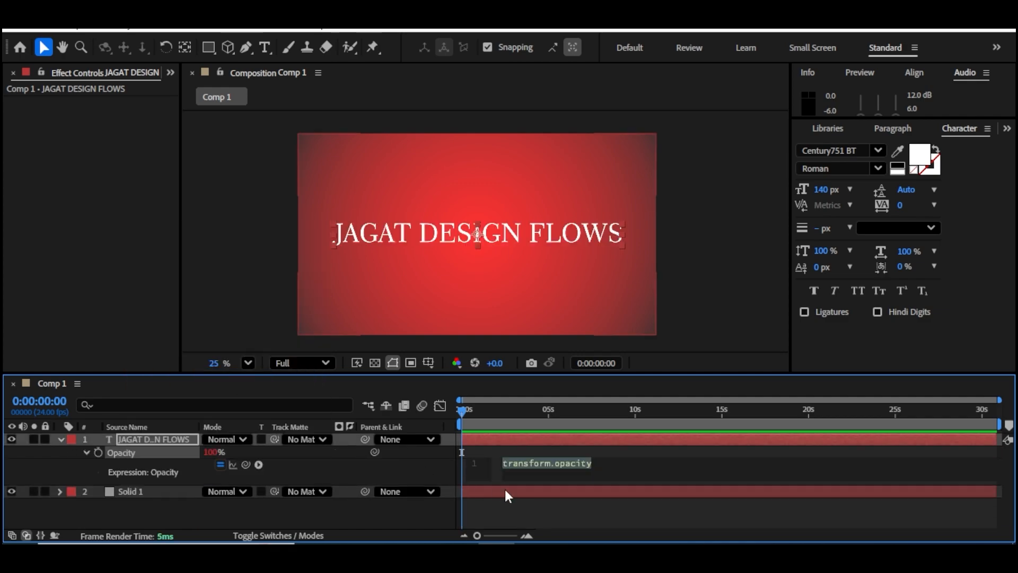
key("ctrl+v")
Preview the title's Opacity animation from the start of the composition.
left_click_drag(501, 414, 461, 412)
key("space")
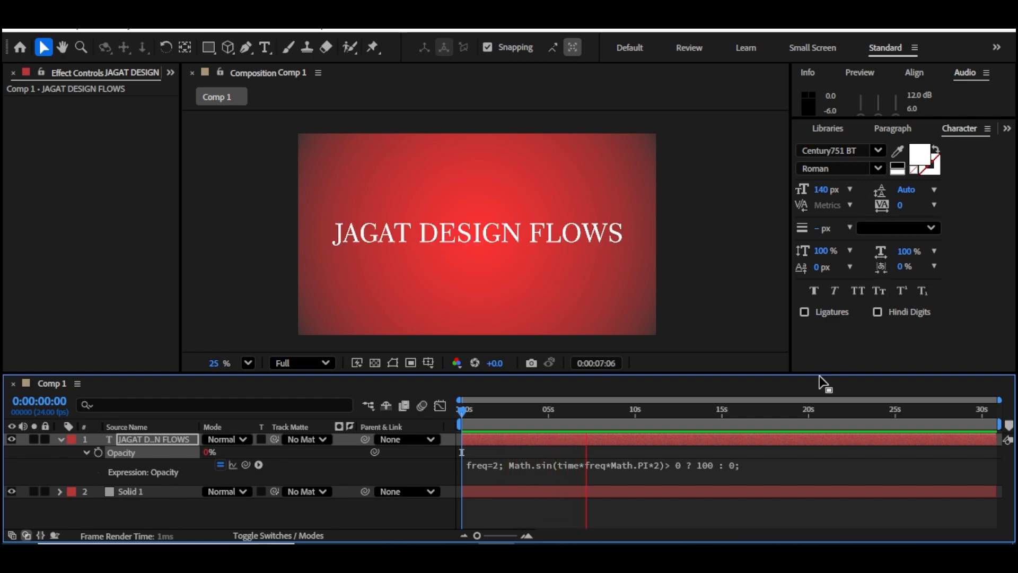
key("space")
left_click_drag(562, 414, 377, 421)
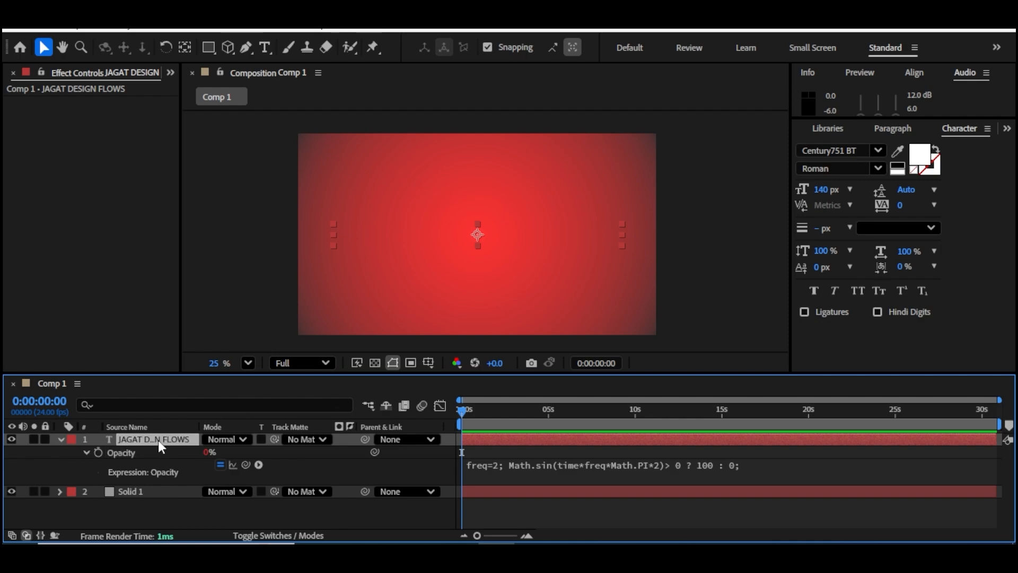
Clear the Opacity expression from the title layer and return to the composition's start.
left_click(153, 469)
left_click(512, 470)
key("BackSpace")
left_click_drag(517, 410, 400, 409)
Reveal the title layer's Position property and start an expression on it with value +.
left_click(187, 439)
key("p")
left_click(137, 452)
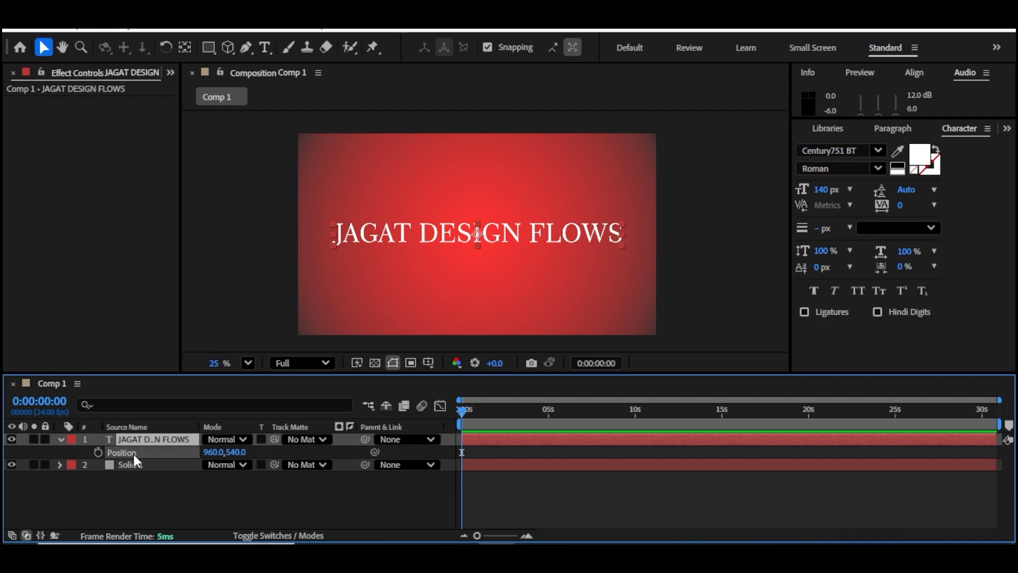
left_click(99, 452, "alt")
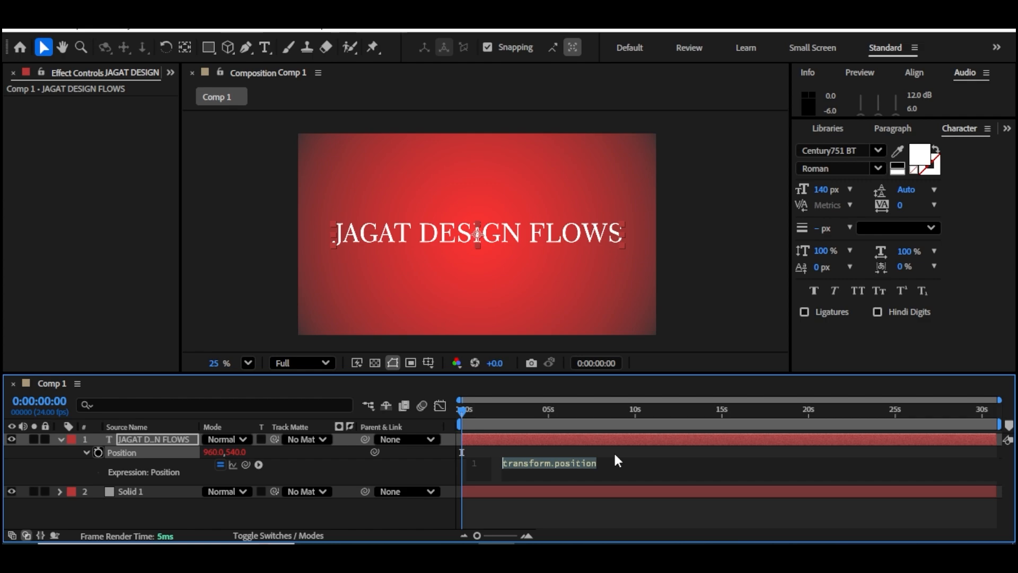
type("value + ")
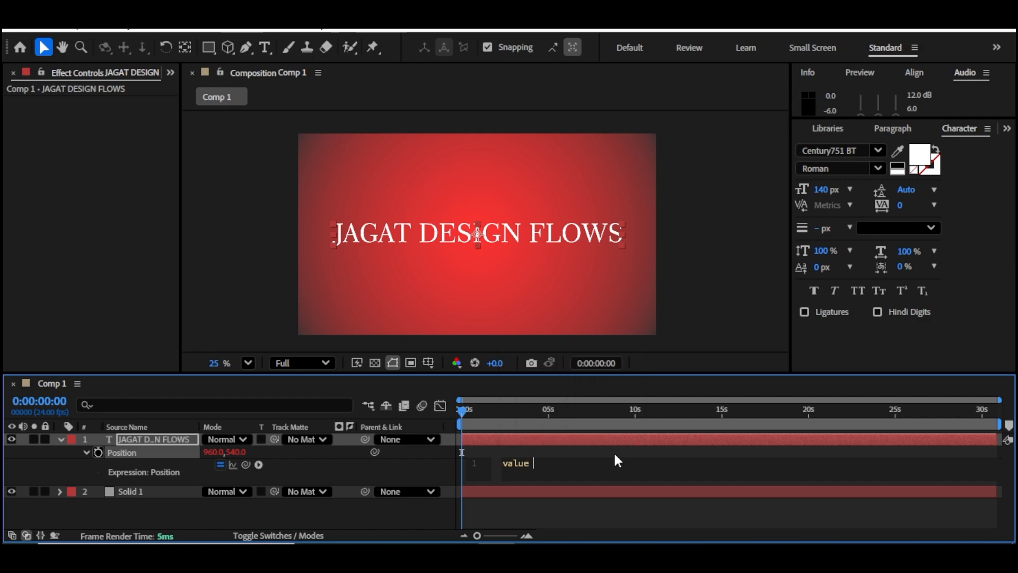
Complete the Position expression after value + with [0,Math.sin(time*2)*20].
type("[")
type("0,Mat")
type("h.si")
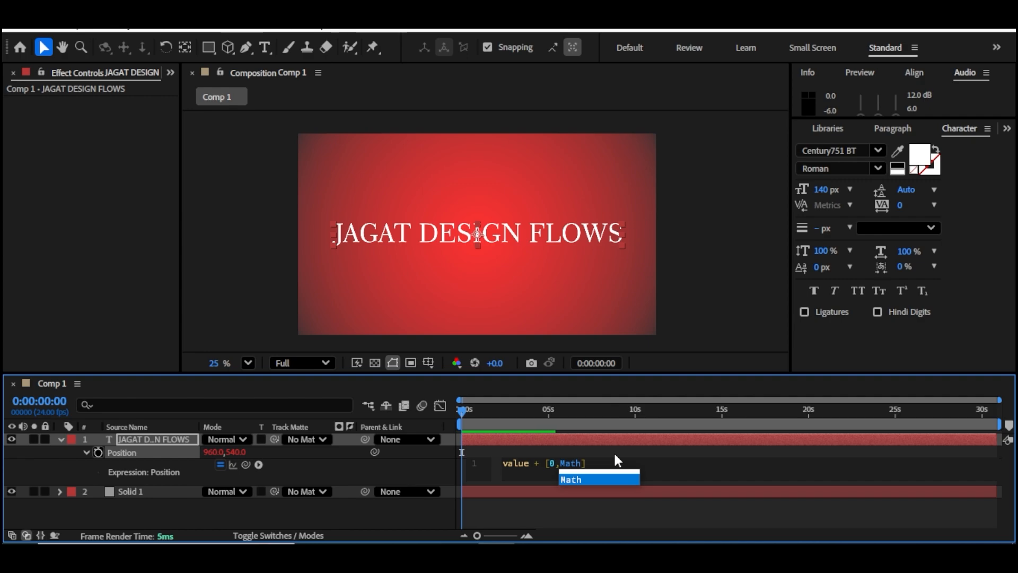
type("n")
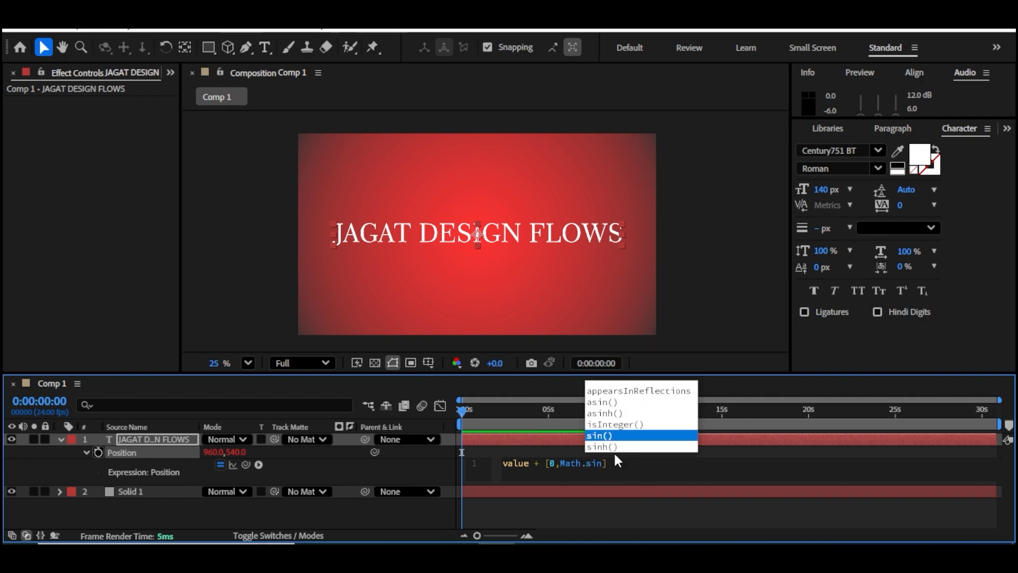
key("Return")
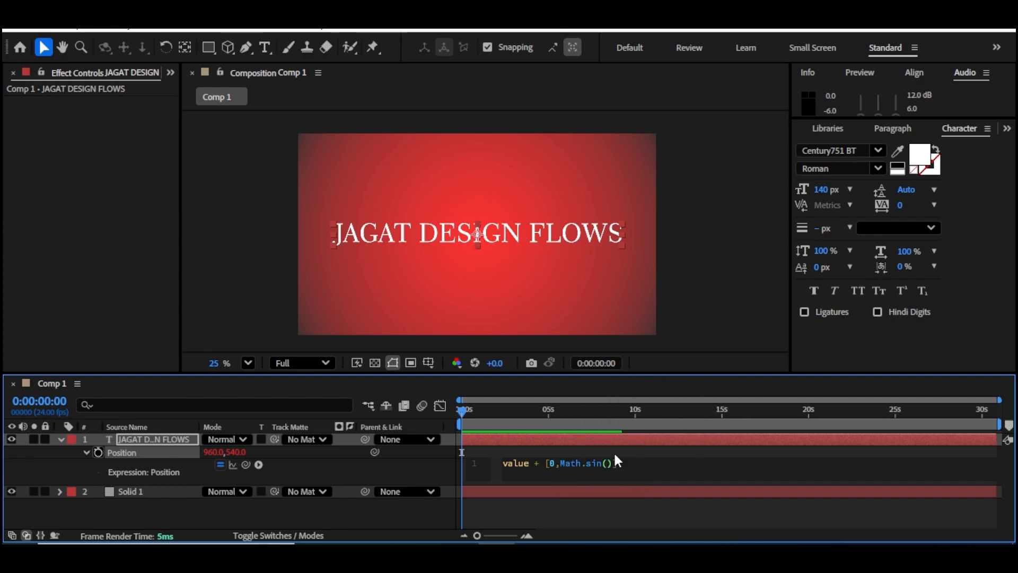
type("time")
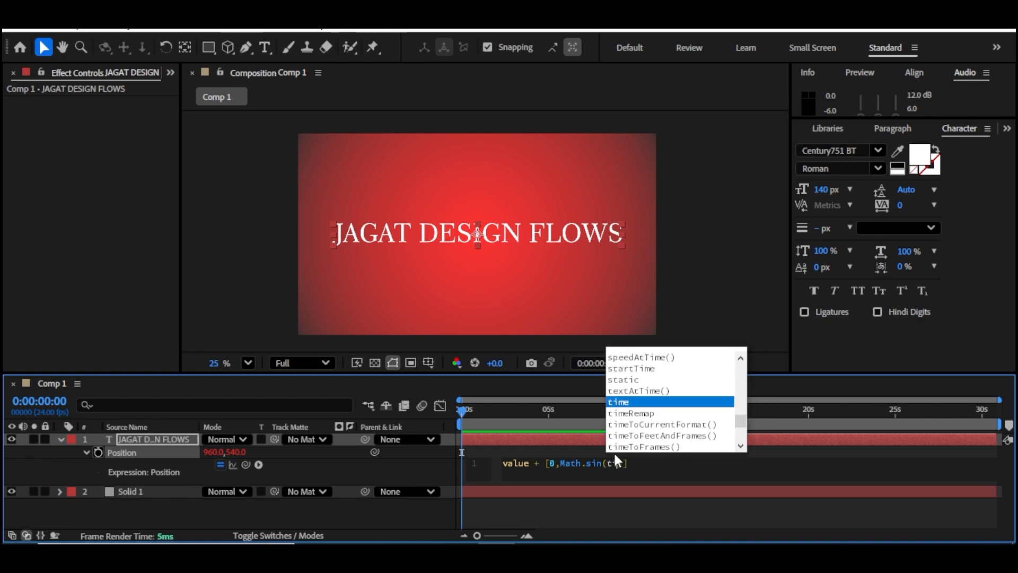
type("*")
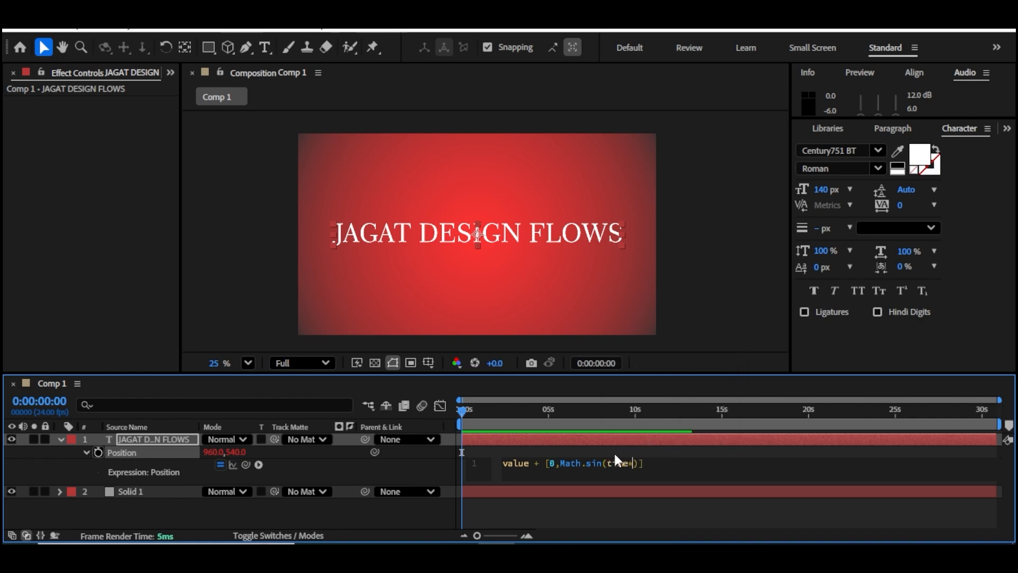
type("2)*20")
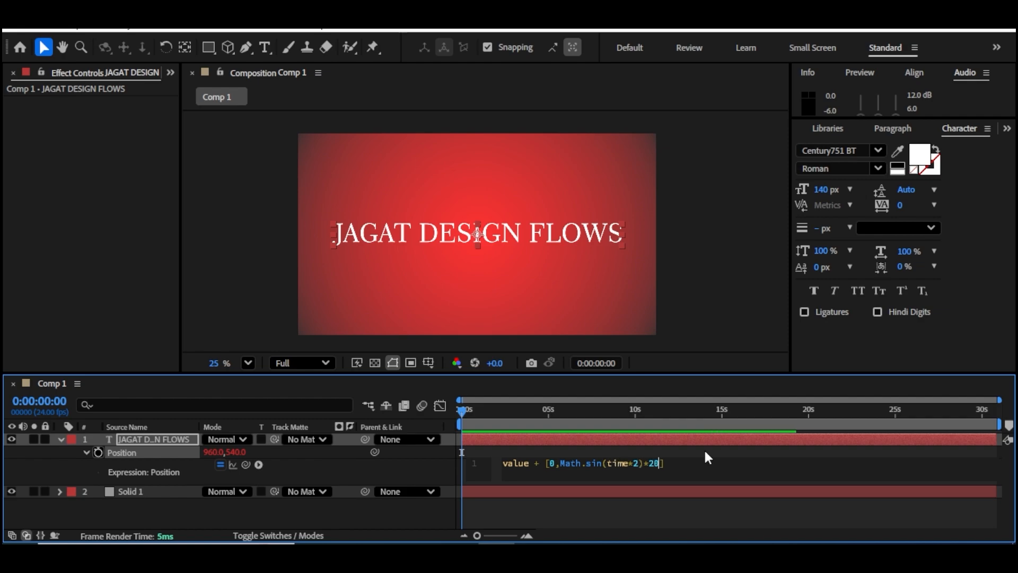
Apply the Position expression and preview the title's motion.
left_click(540, 421)
key("space")
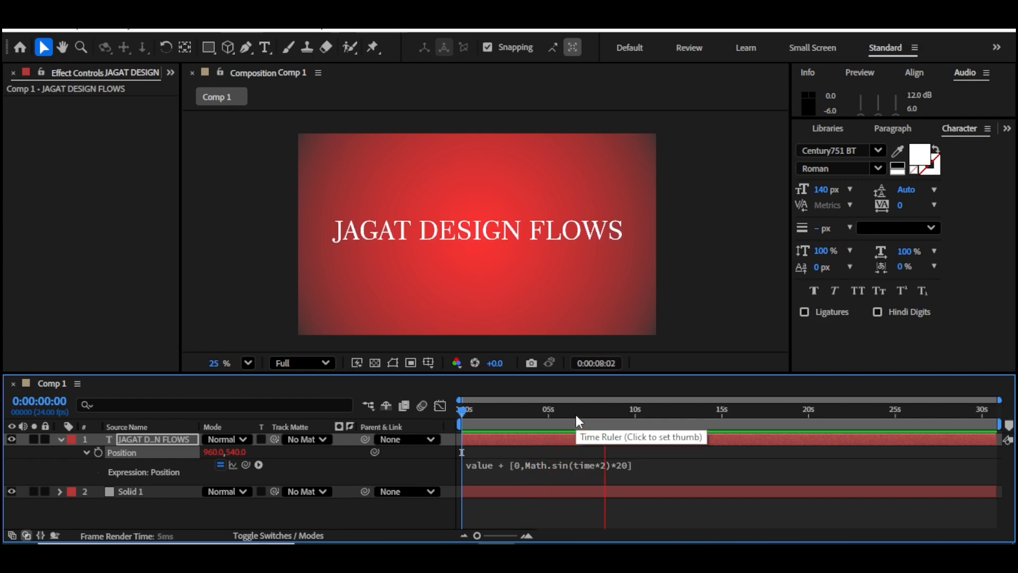
key("space")
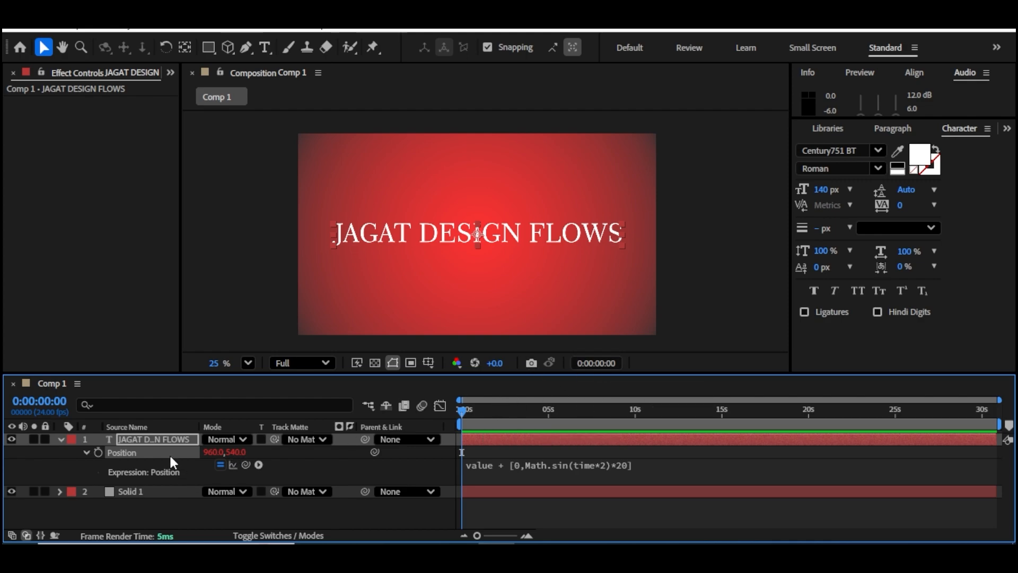
Clear the entire Position expression from the title layer.
left_click(561, 460)
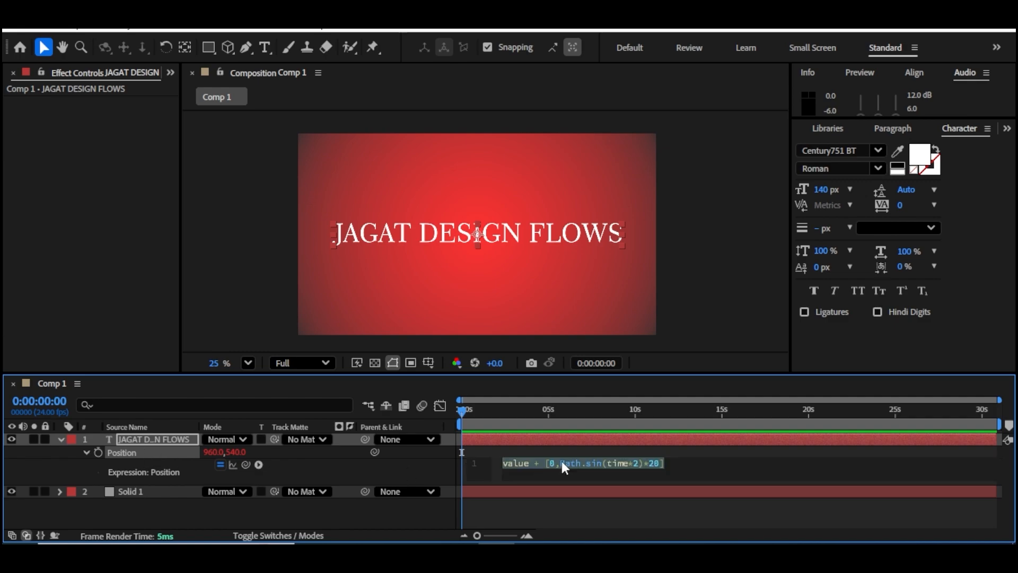
key("BackSpace")
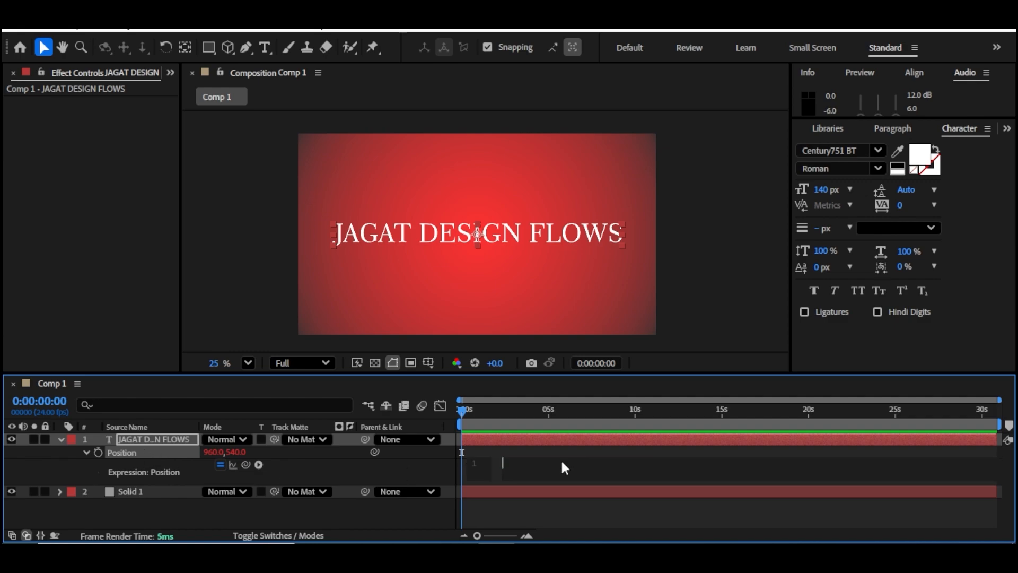
left_click(179, 512)
Reveal the title layer's Scale property and enable an expression on it.
left_click(162, 440)
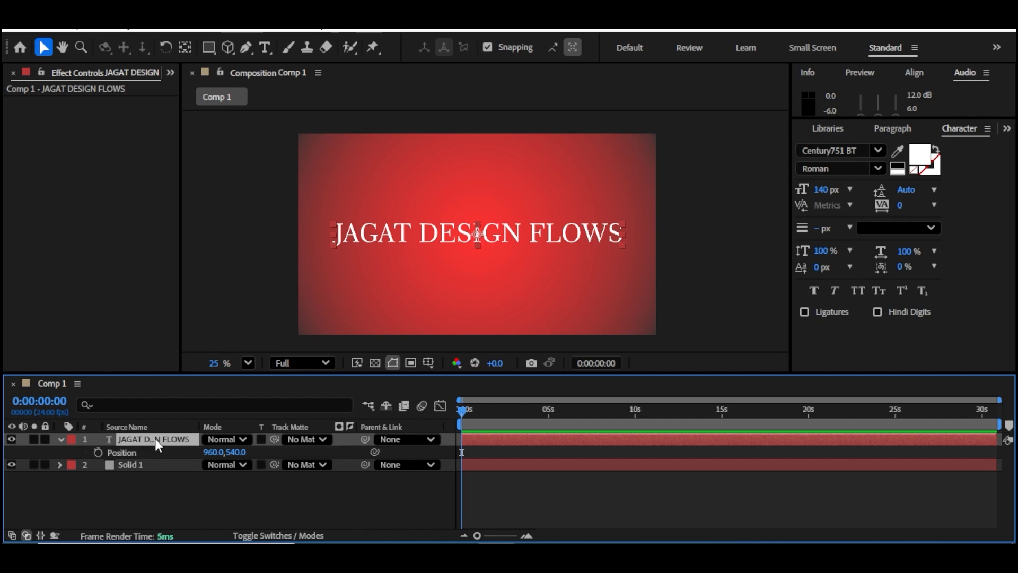
key("s")
left_click(135, 453)
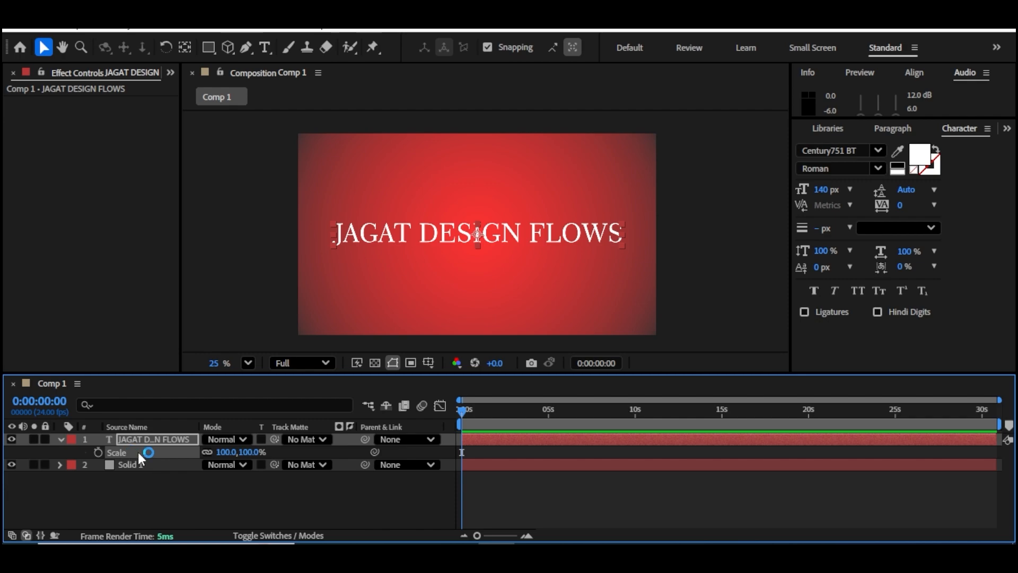
right_click(158, 449)
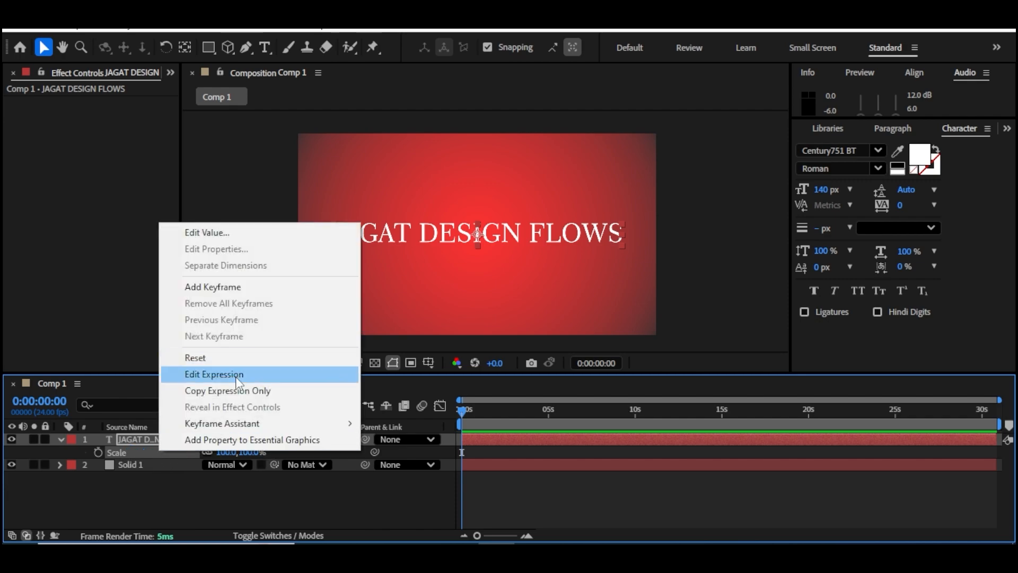
left_click(236, 375)
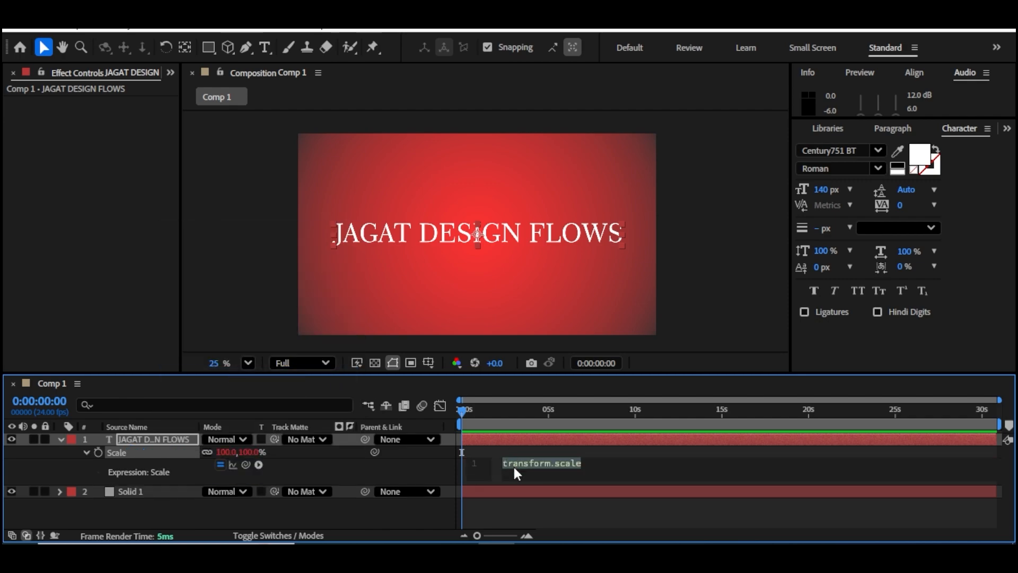
Begin the title's Scale expression by replacing the default text with the lines amp=20; freq=3; and decay=5;.
type("amp")
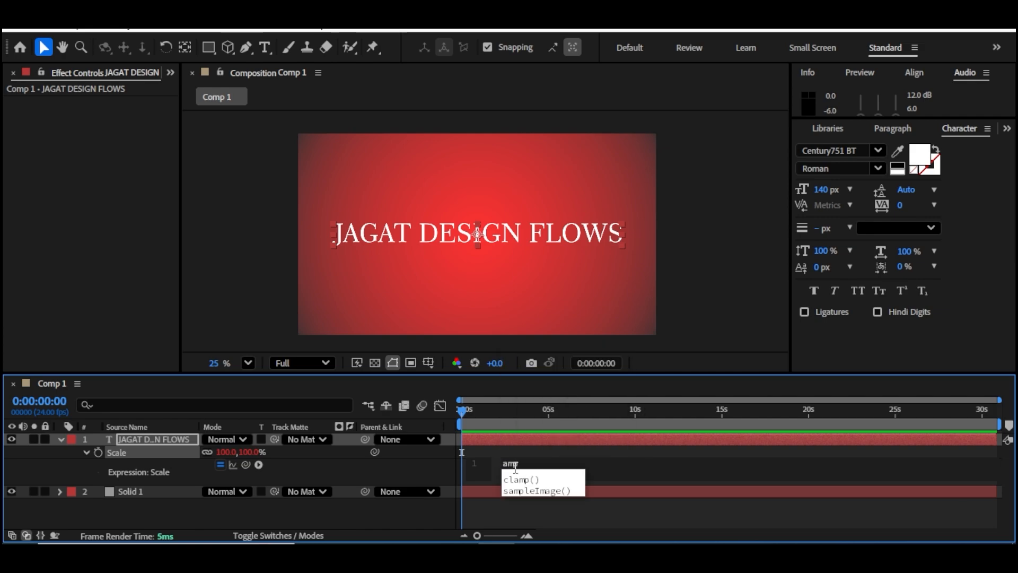
type(" =")
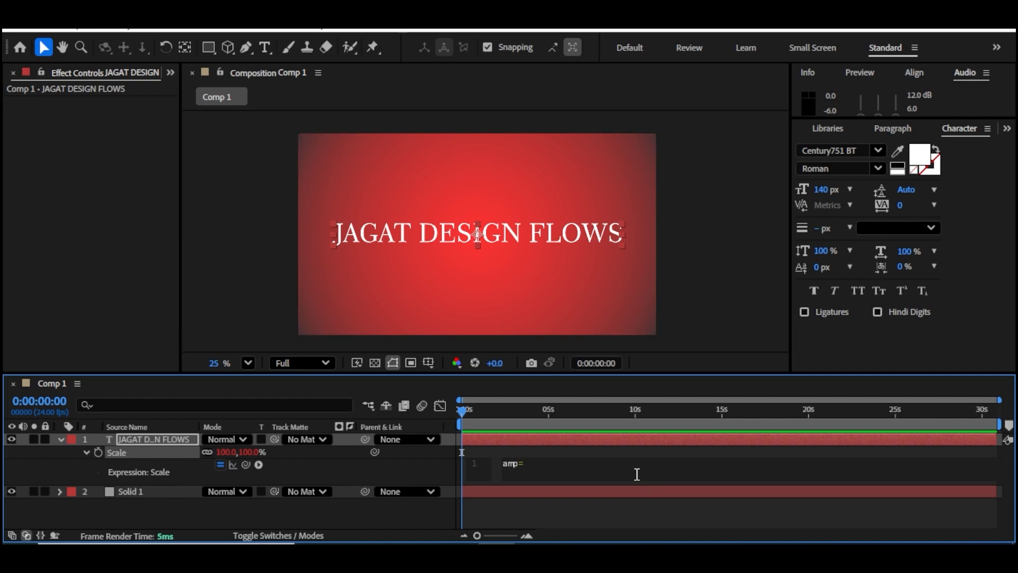
type("20;")
key("Return")
type("fre")
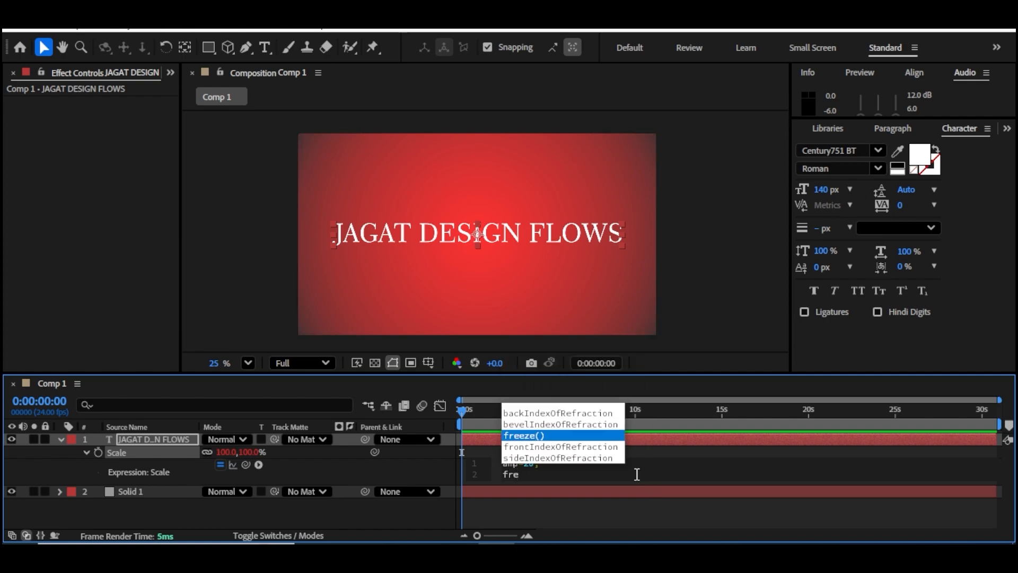
type("q=3;")
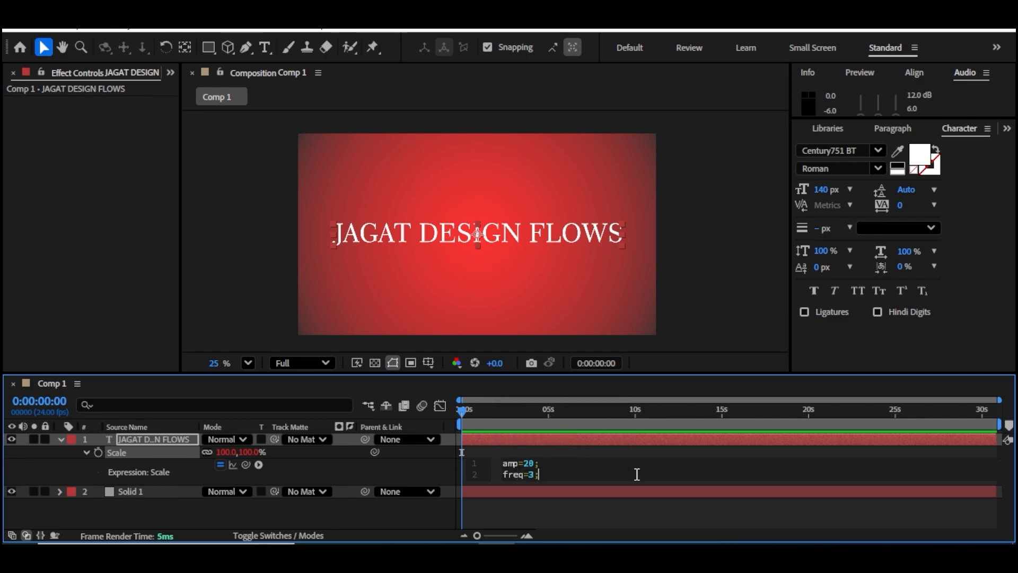
key("Return")
type("dec")
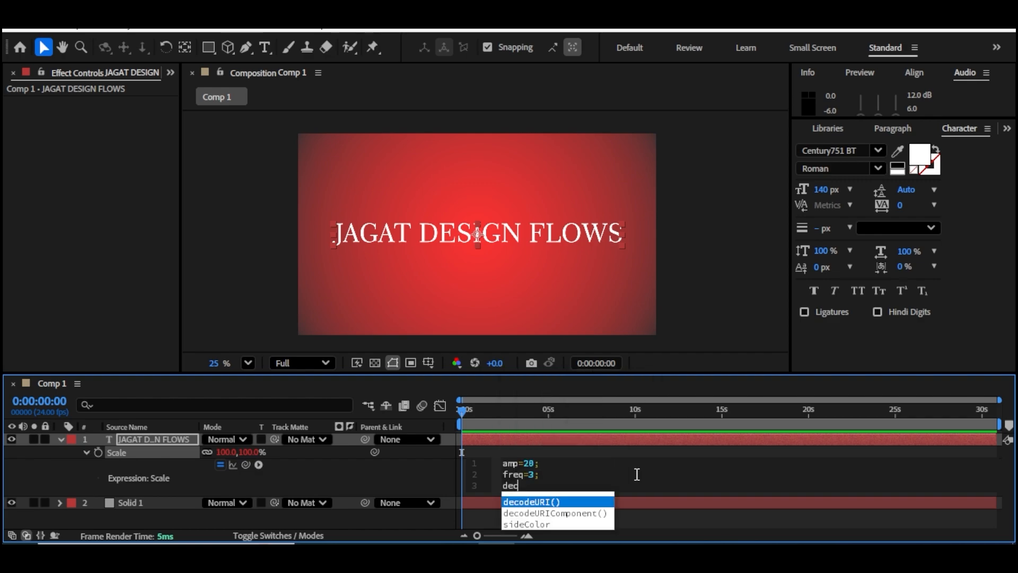
type("ay")
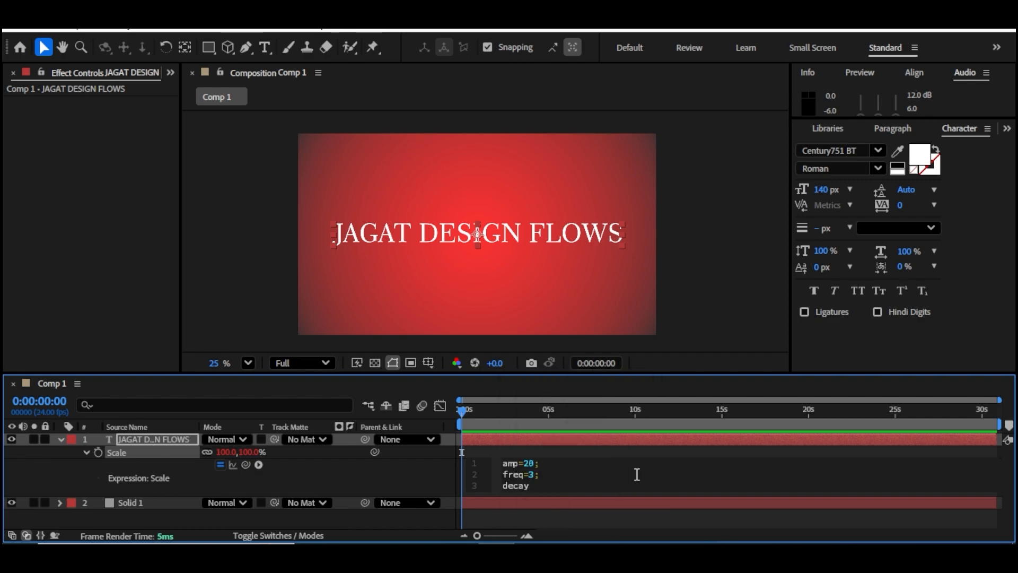
type("=5;")
key("Return")
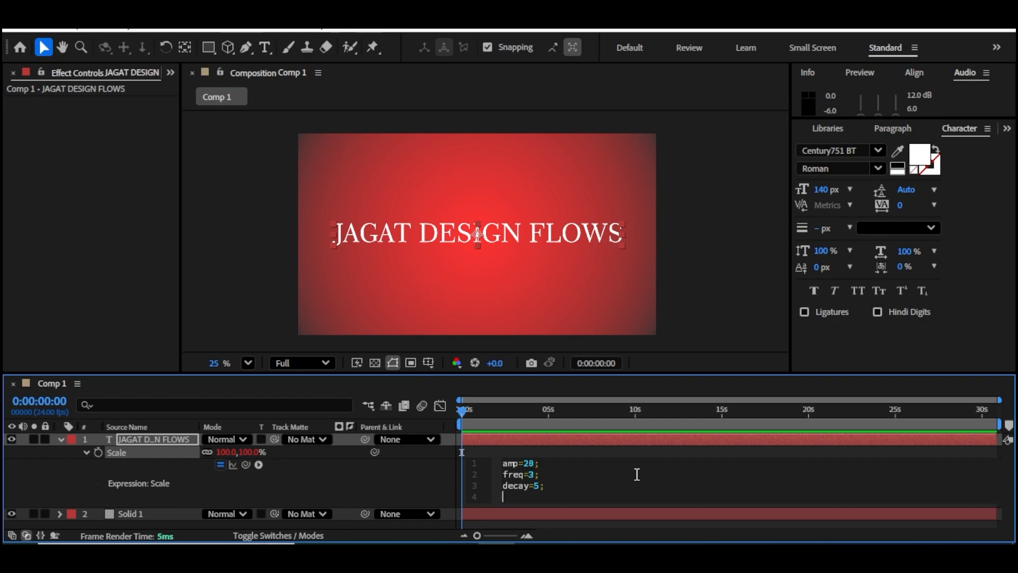
Add the line t= time-inPoint; to the Scale expression.
type("t= time")
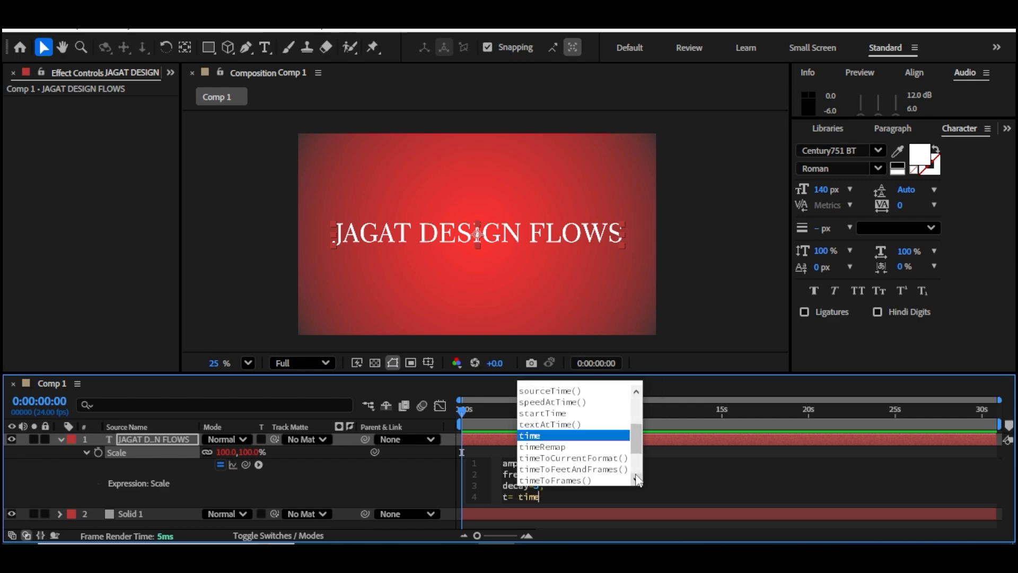
type("-in")
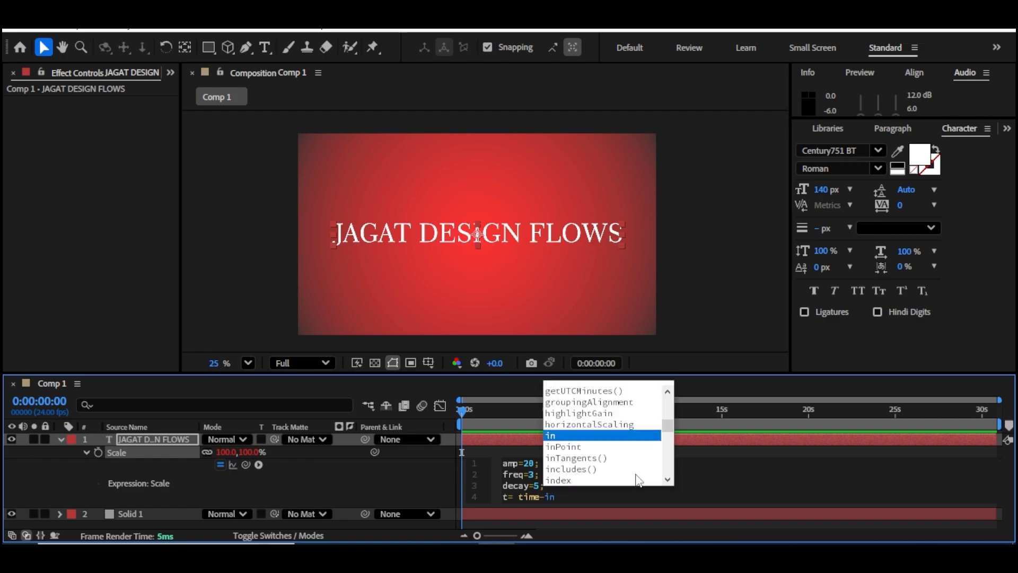
key("Down")
key("Return")
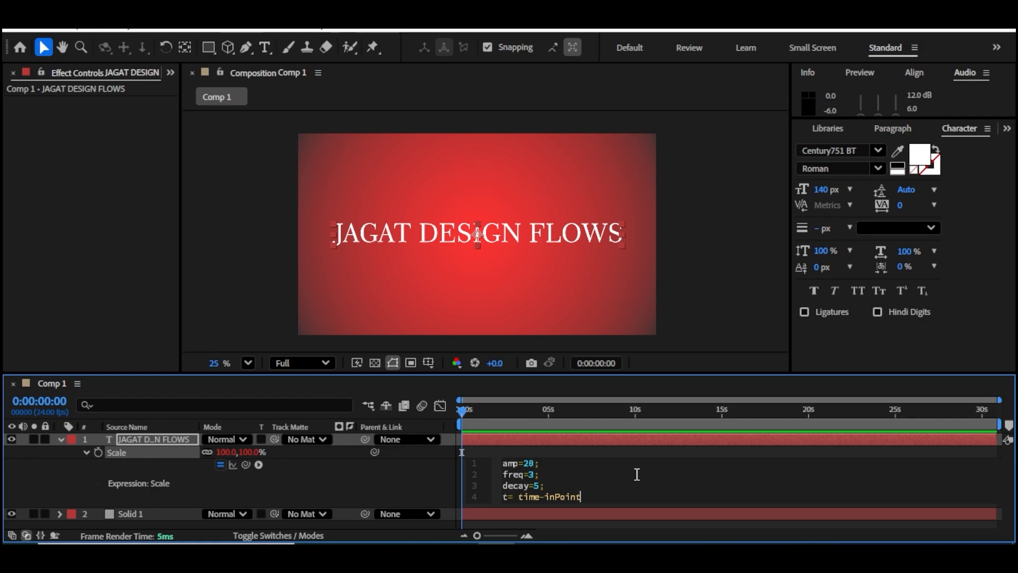
type(";")
key("Return")
Start a new line in the Scale expression with s=amp*Math.sin(freq*2*Math.PI).
type("s=")
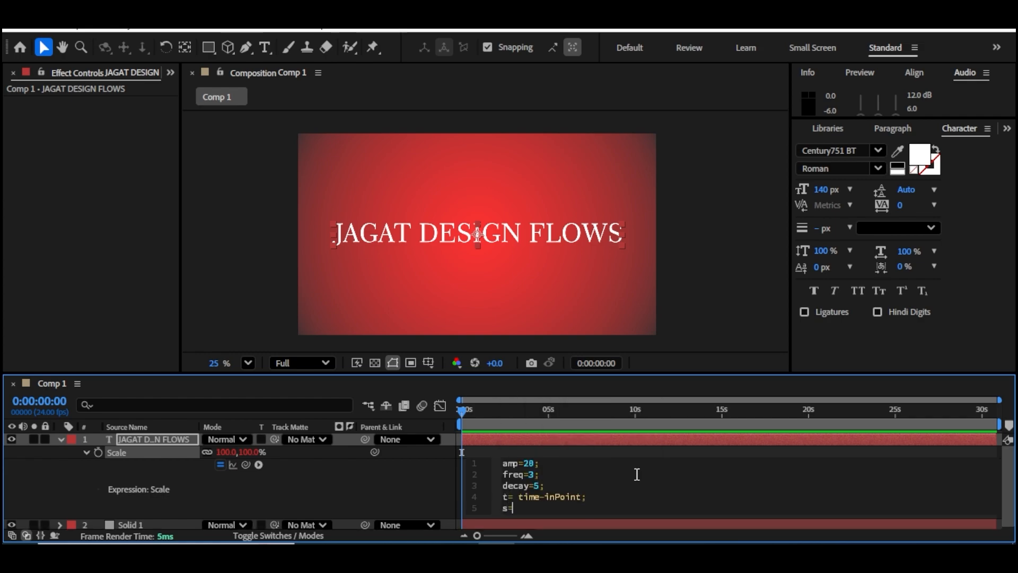
type("amp*Math")
key("Escape")
type(".sin")
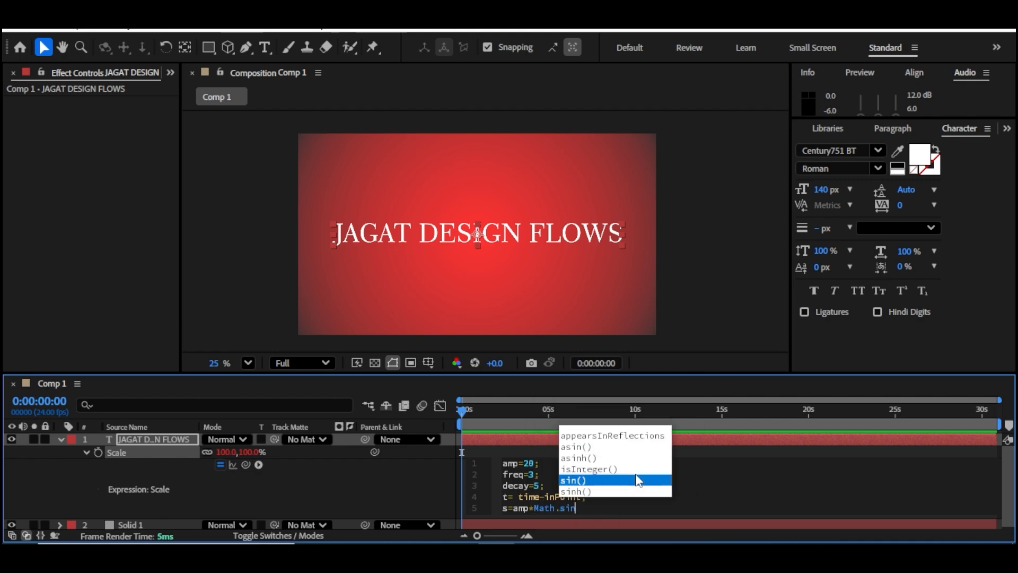
left_click(638, 480)
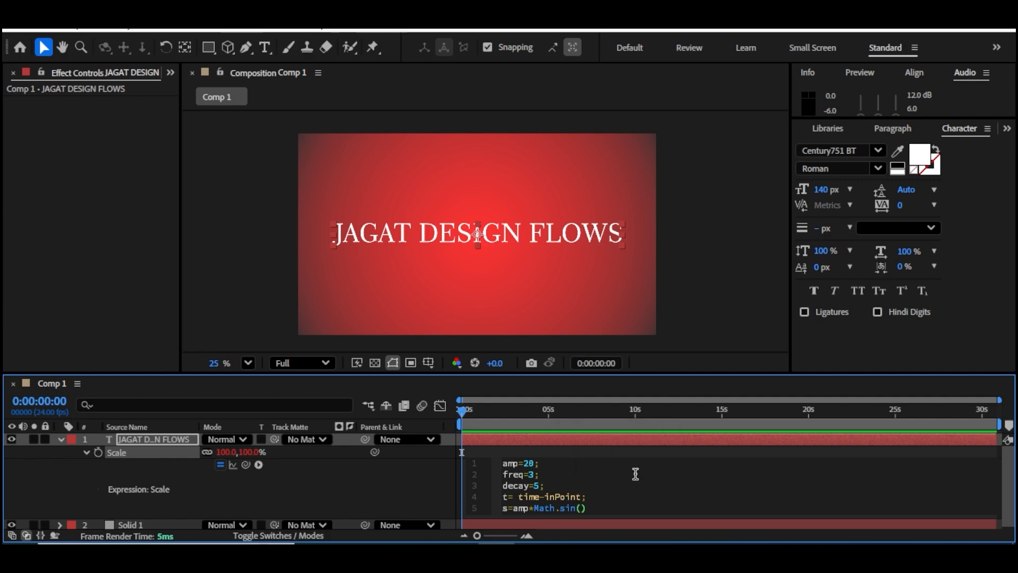
type("freq")
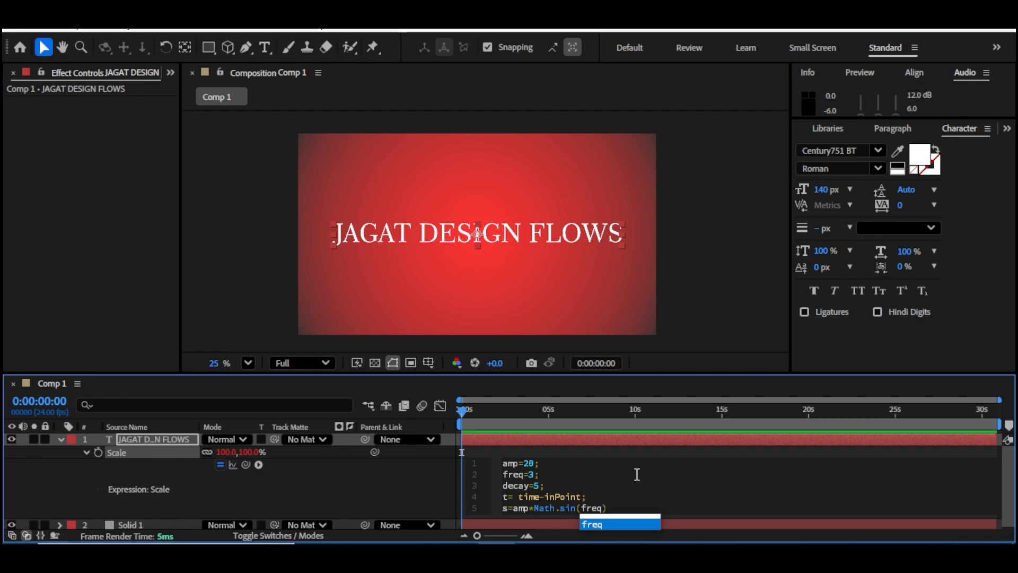
type("*2*Math.PI")
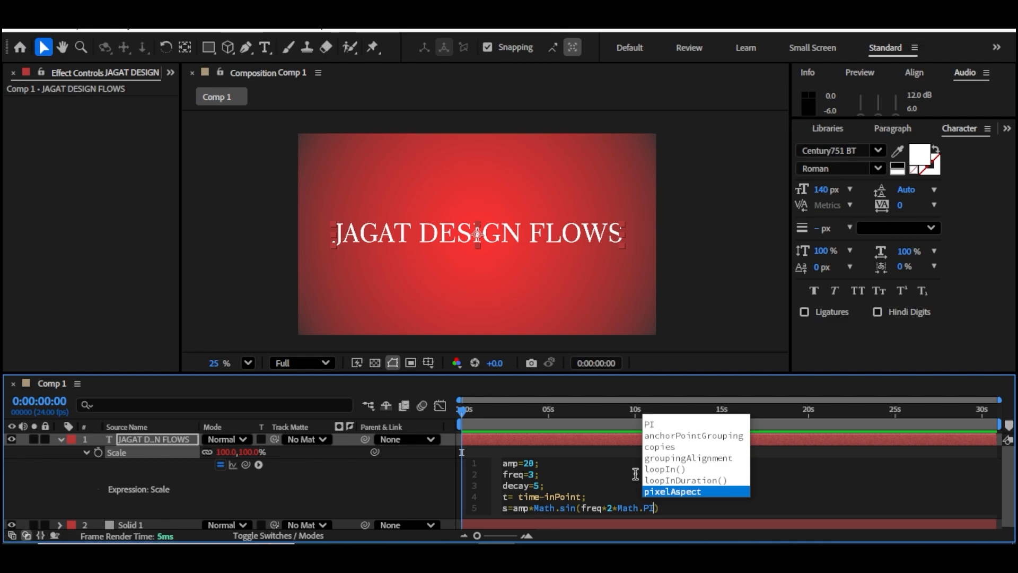
key("Right")
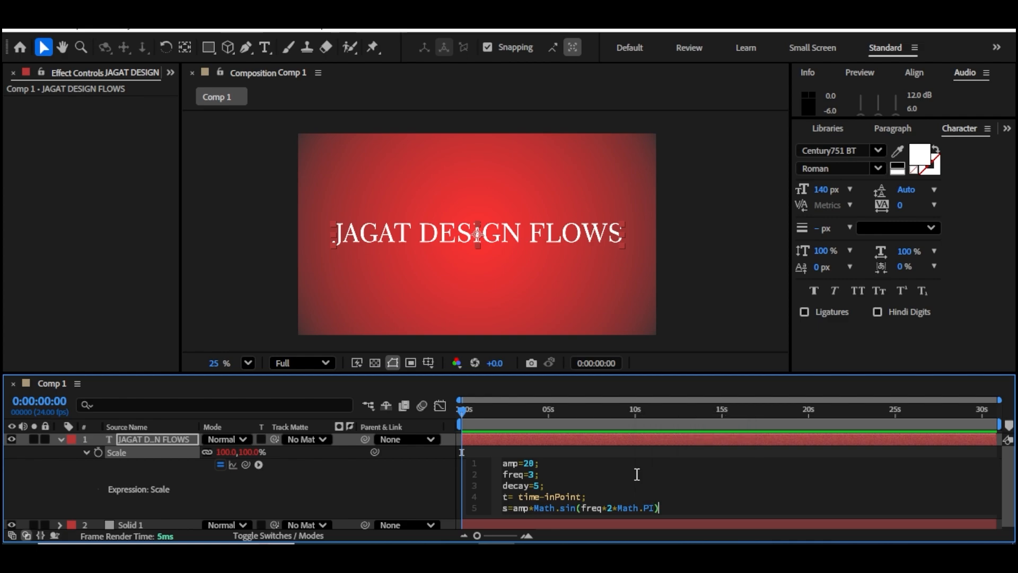
Complete the s line by dividing the sine term with /Math.exp(decay*t);.
type("/Ma")
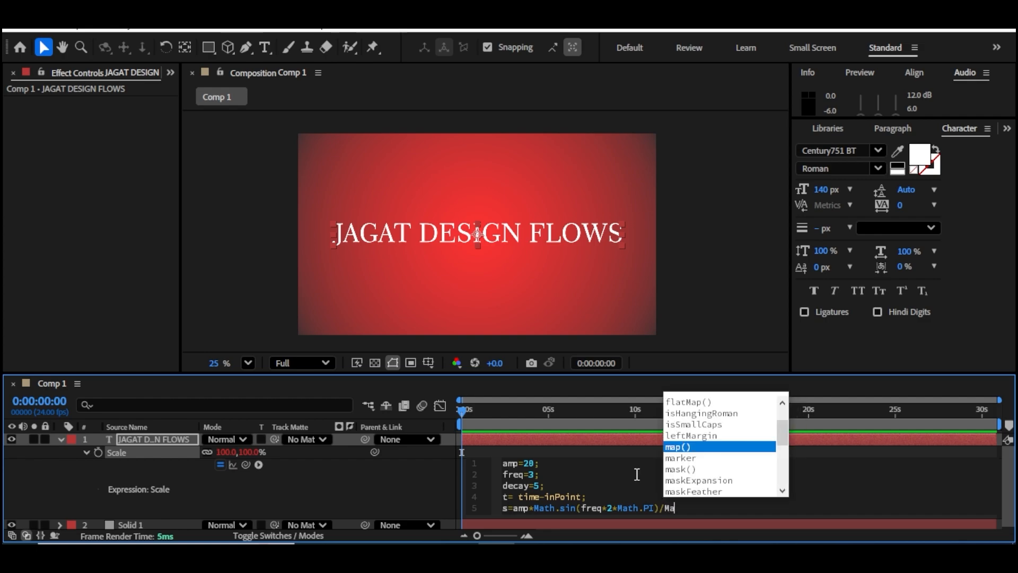
type("th.exp")
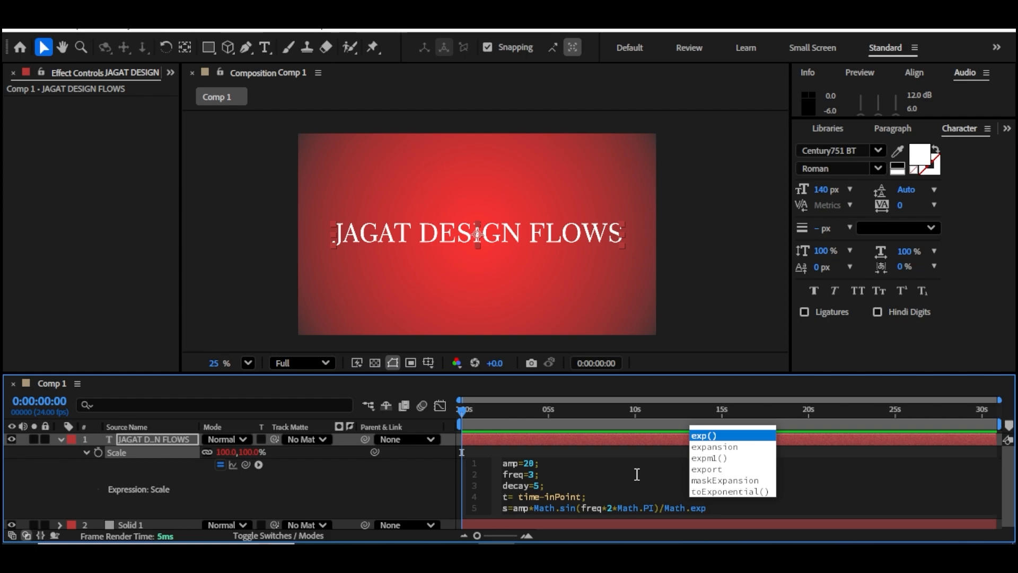
type("(de")
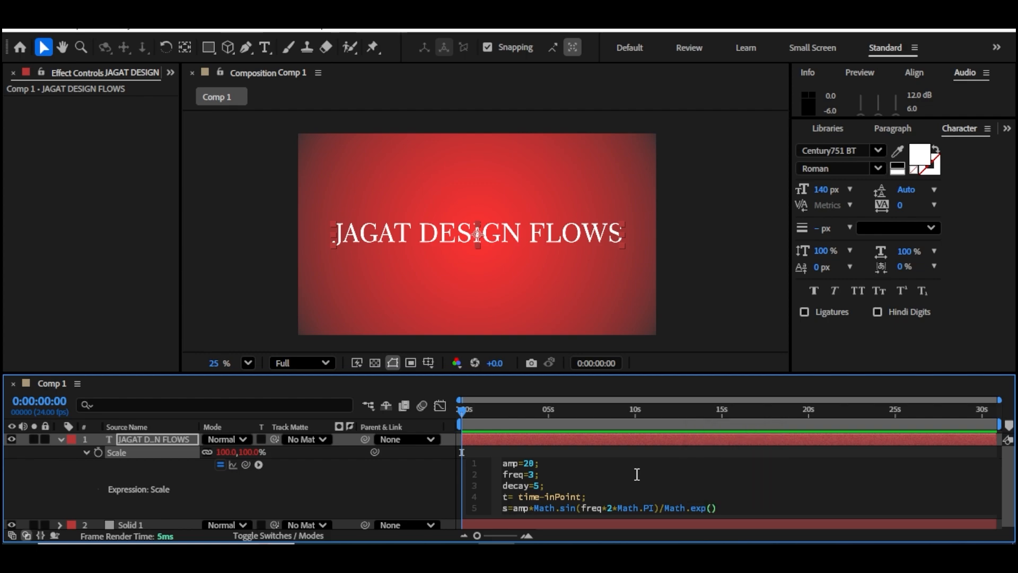
type("cay")
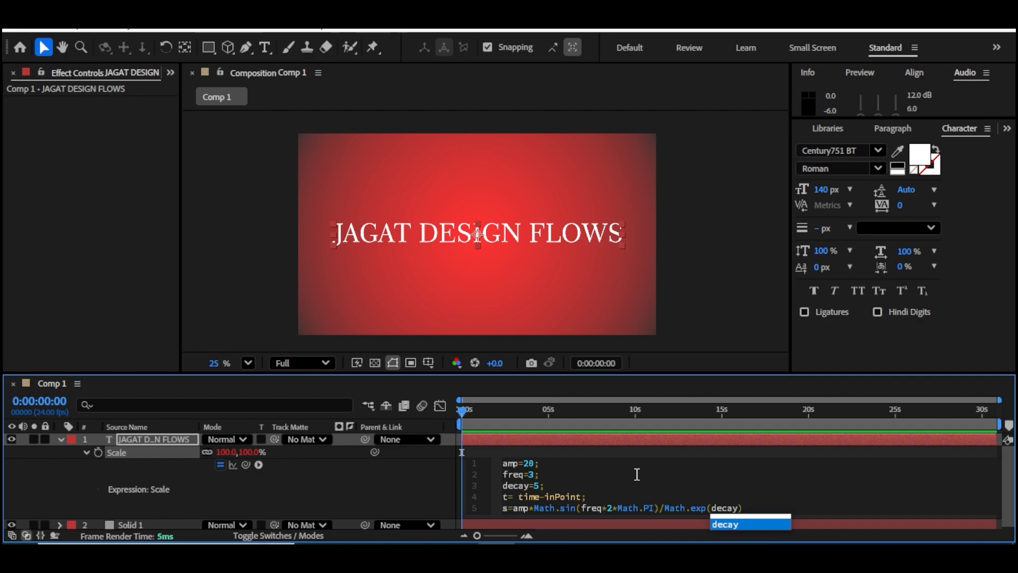
type("*t")
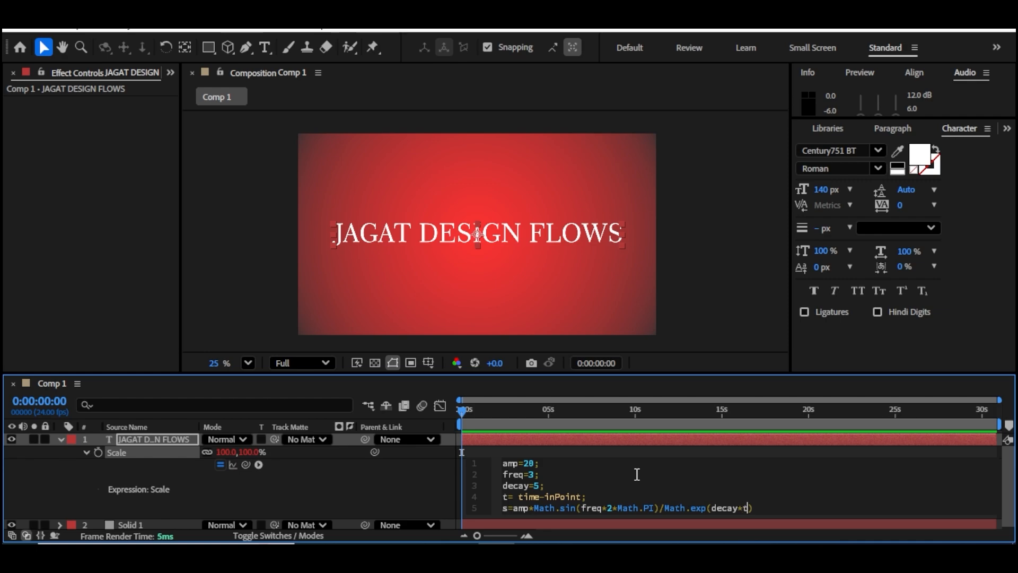
type(");")
key("Return")
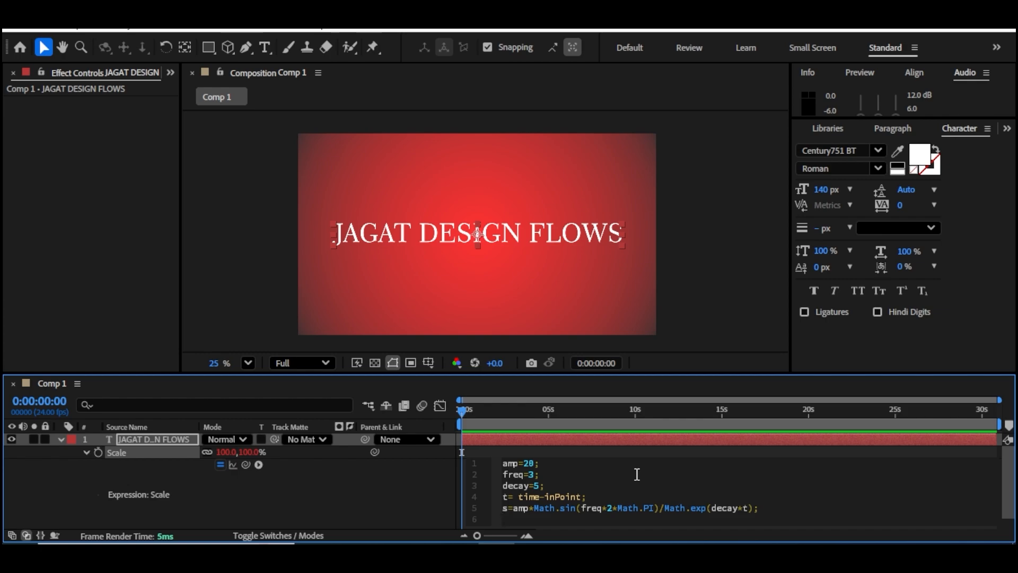
Finish the Scale expression with the line [100+s,100+s], apply it and preview the title's animation.
type("[100+s,100+s")
left_click(395, 417)
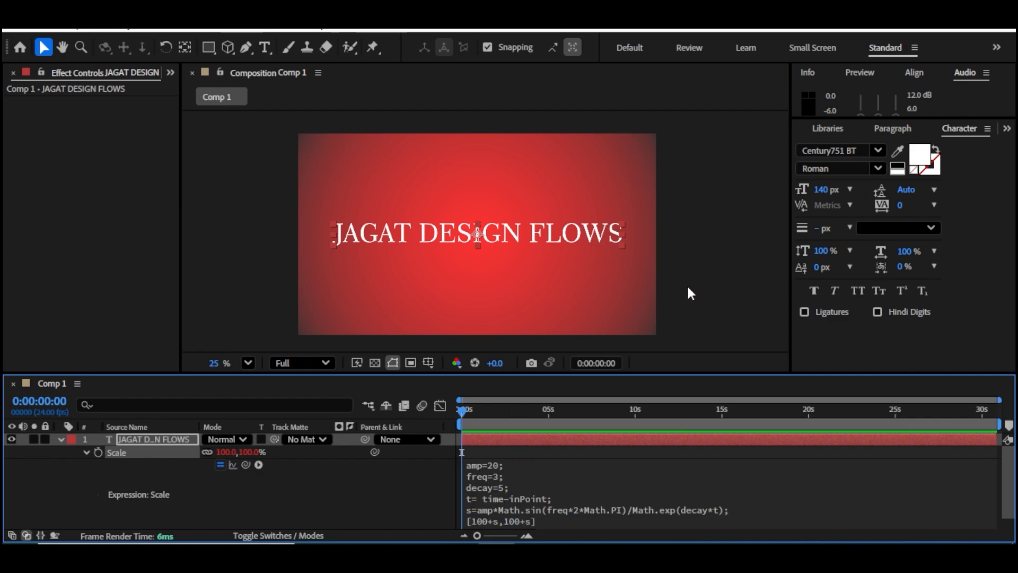
key("space")
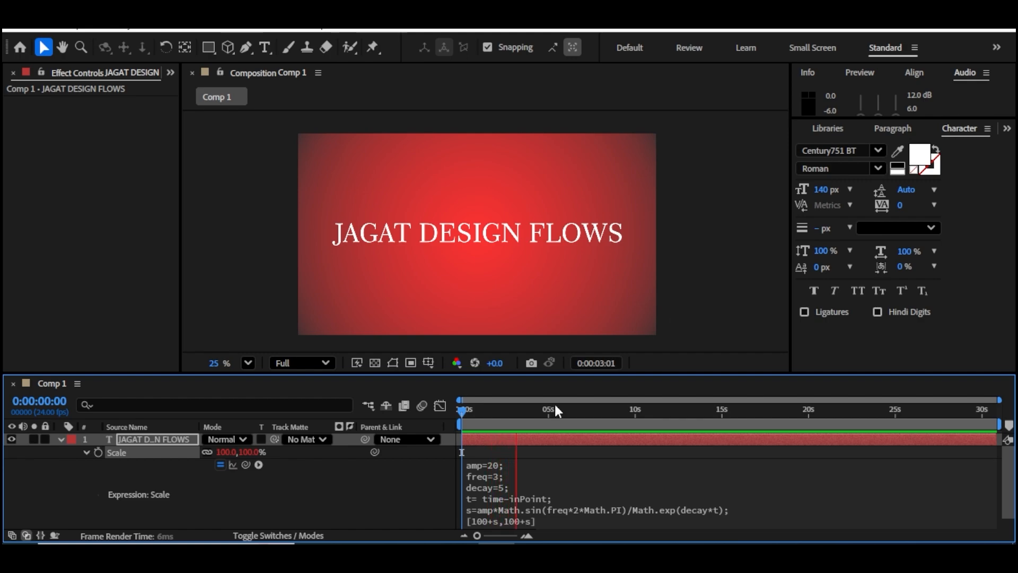
scroll(512, 462, "down", 1)
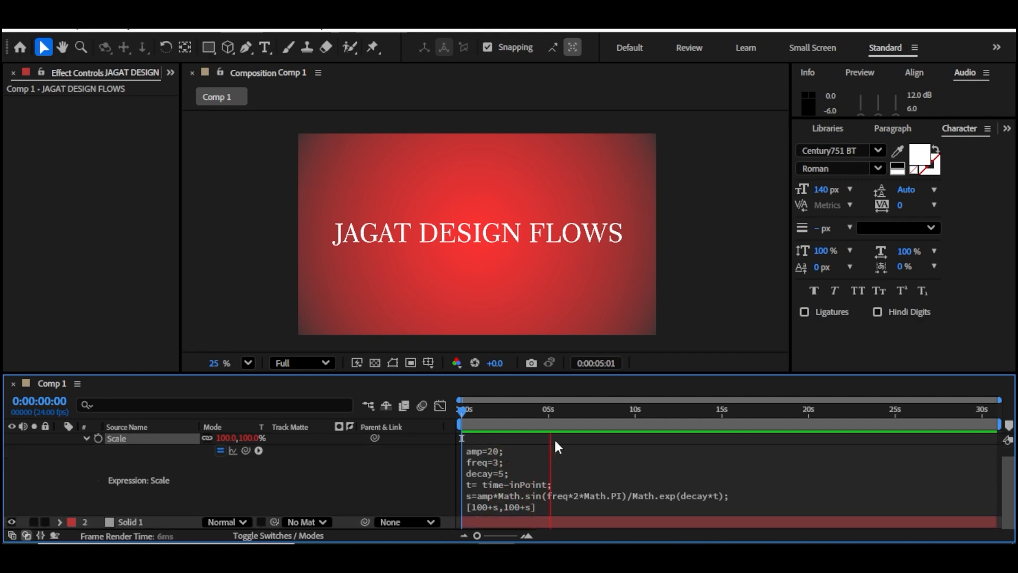
Scrub through the timeline and preview the title's scaling from 0:00:12:20.
left_click_drag(488, 411, 450, 430)
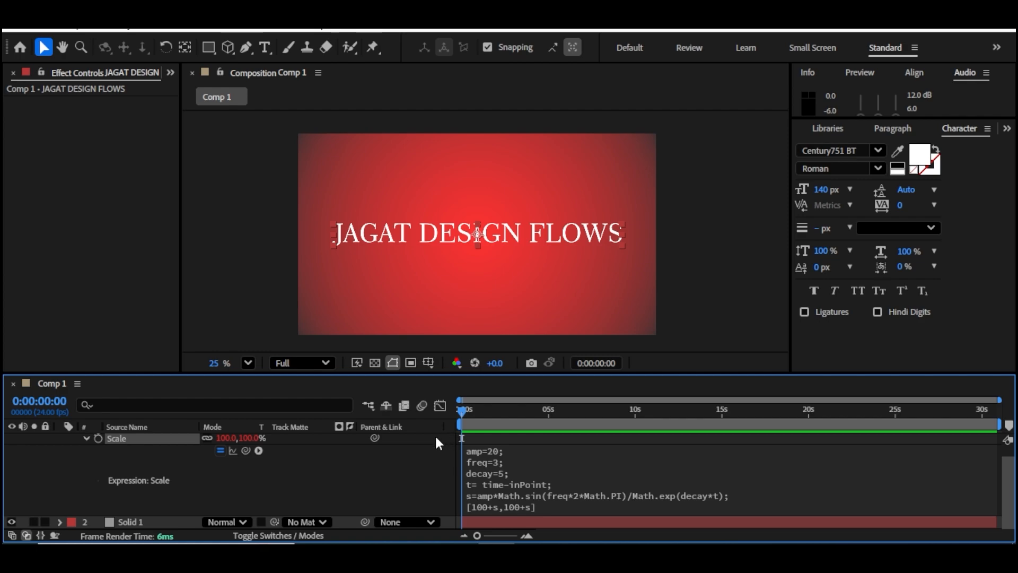
mouse_move(473, 415)
left_mouse_down()
mouse_move(591, 415)
mouse_move(486, 412)
left_mouse_up()
left_click_drag(617, 414, 684, 415)
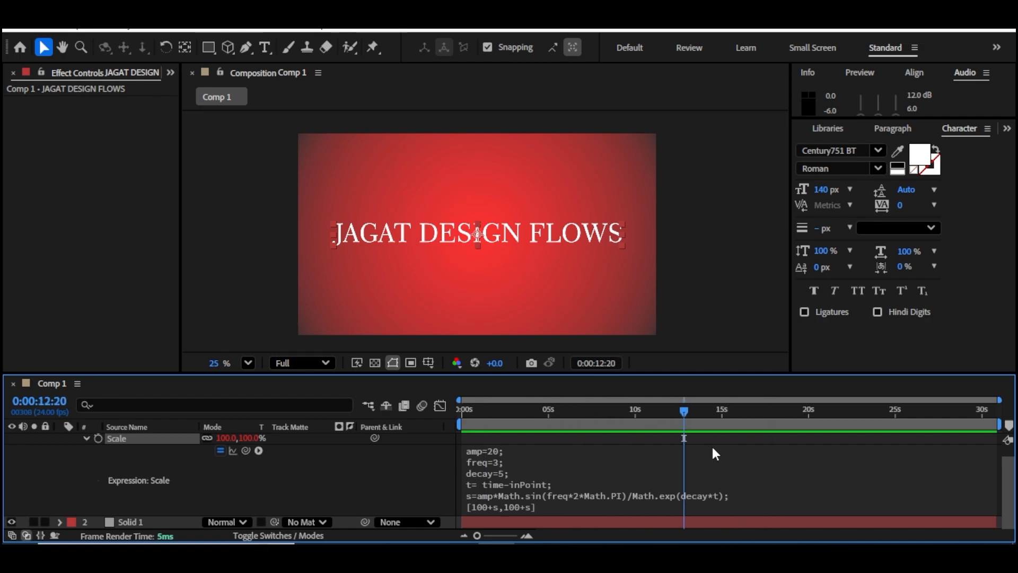
key("space")
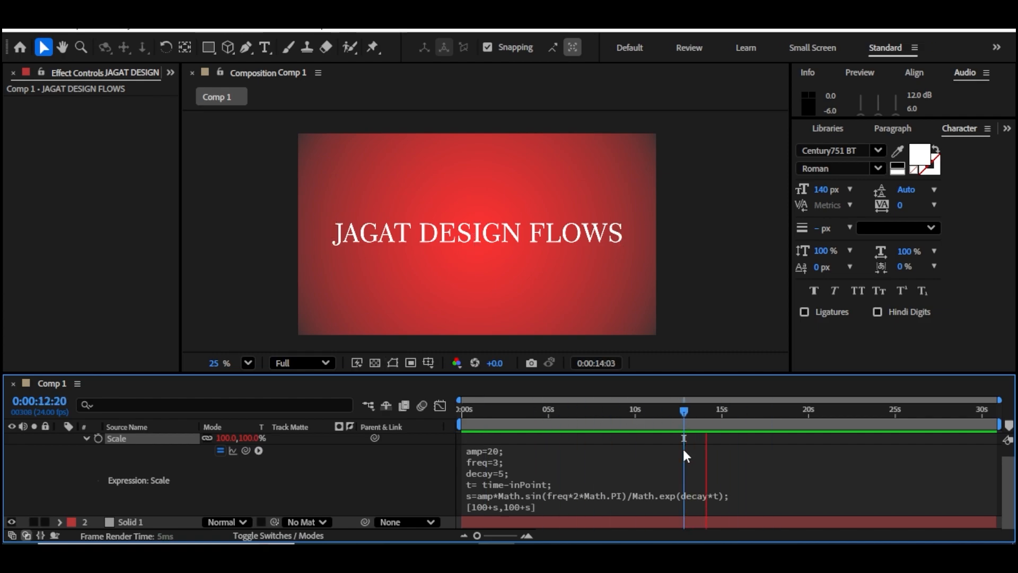
key("space")
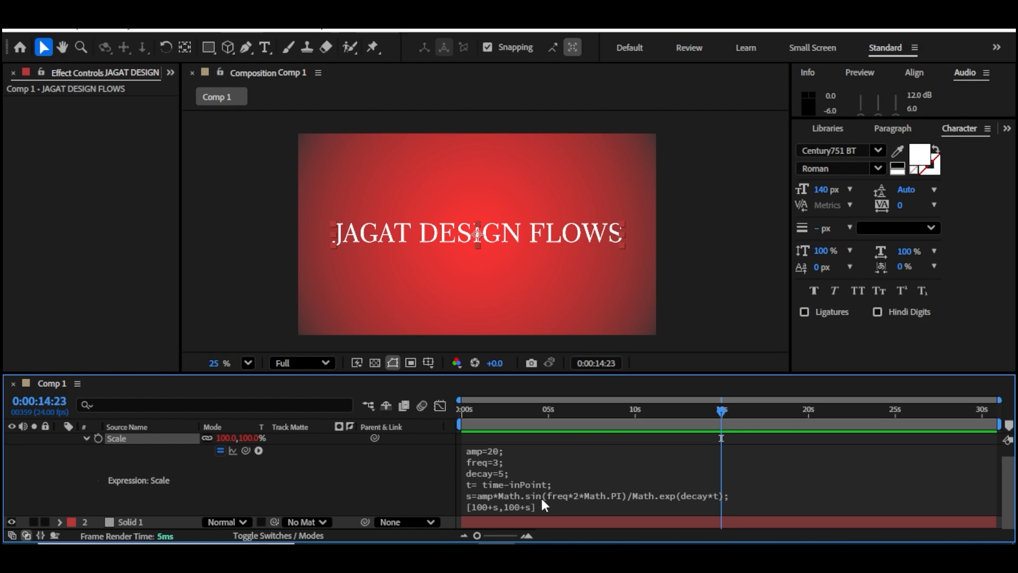
Change the Scale expression's last line to [100+s,100-s] and preview the title from the start of the composition.
left_click(524, 508)
left_click(549, 503)
key("BackSpace")
type("-")
left_click_drag(512, 414, 459, 413)
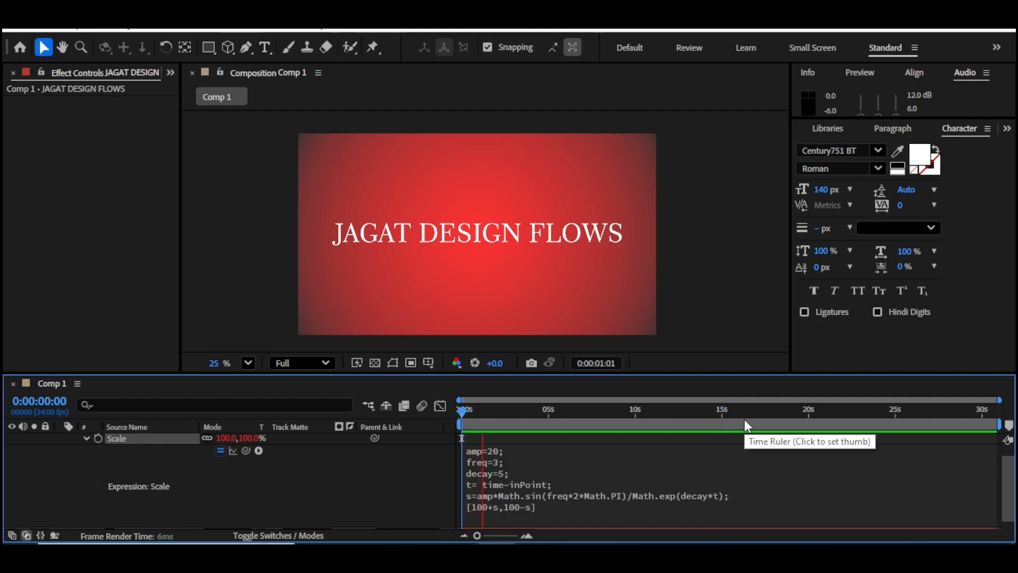
left_click_drag(789, 424, 776, 425)
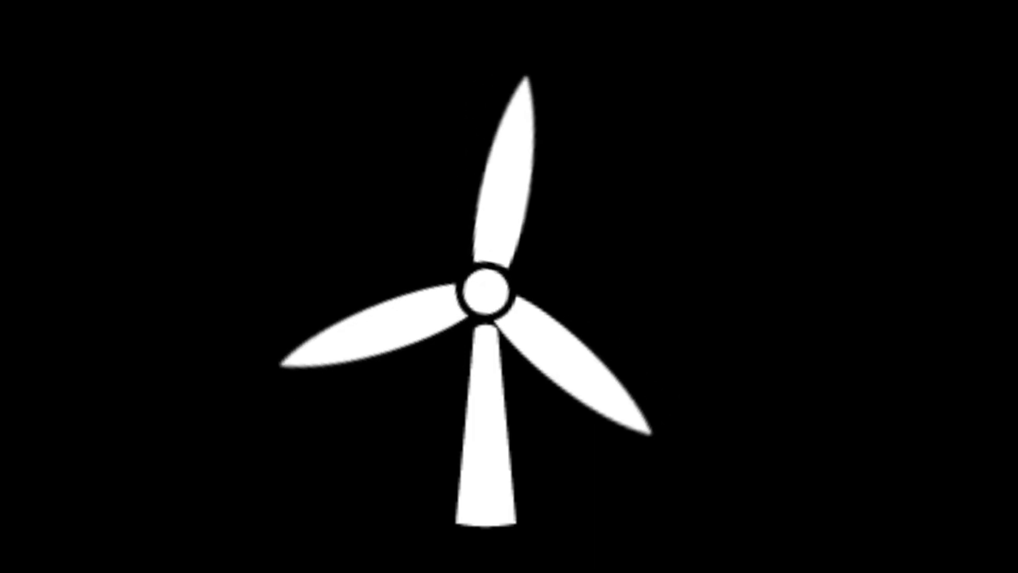